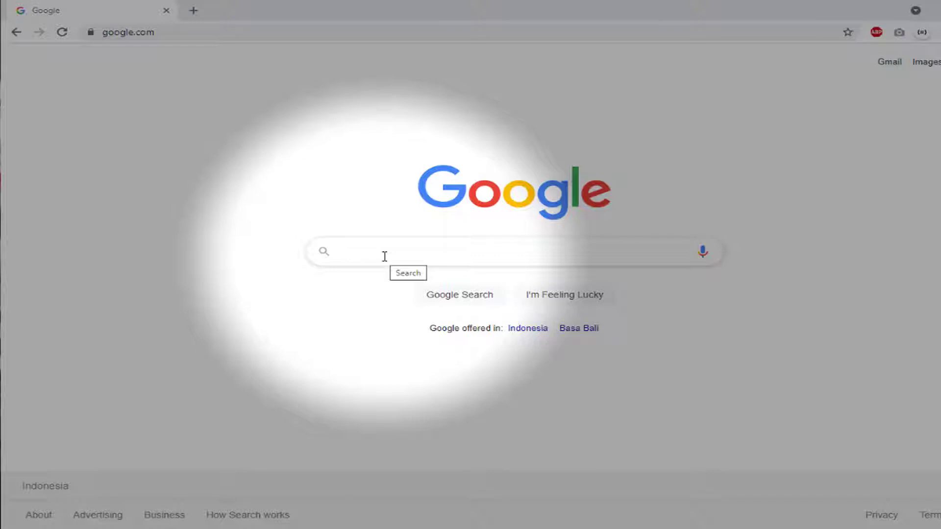
Google 'wordpress download' and open the WordPress.org download page result
{"action": "left_click", "coordinate": [385, 256]}
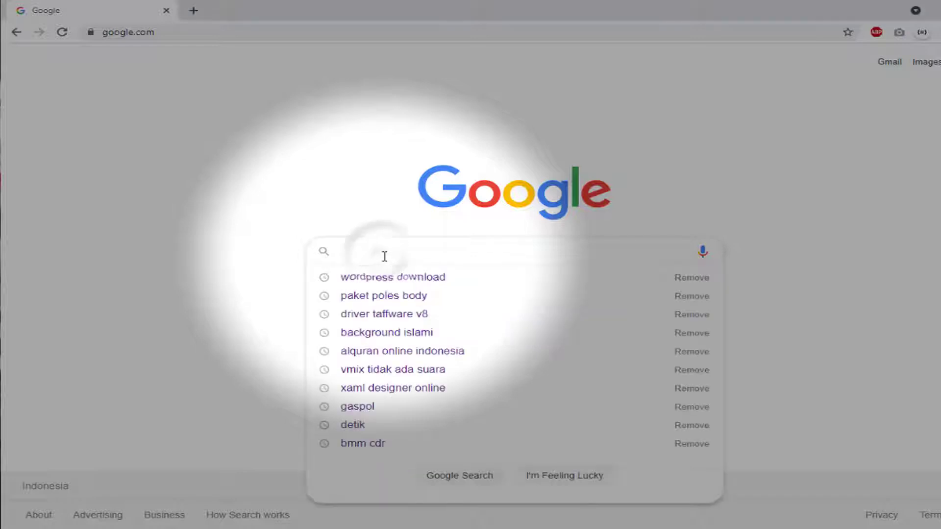
{"action": "type", "text": "g"}
{"action": "key", "text": "BackSpace"}
{"action": "type", "text": "word"}
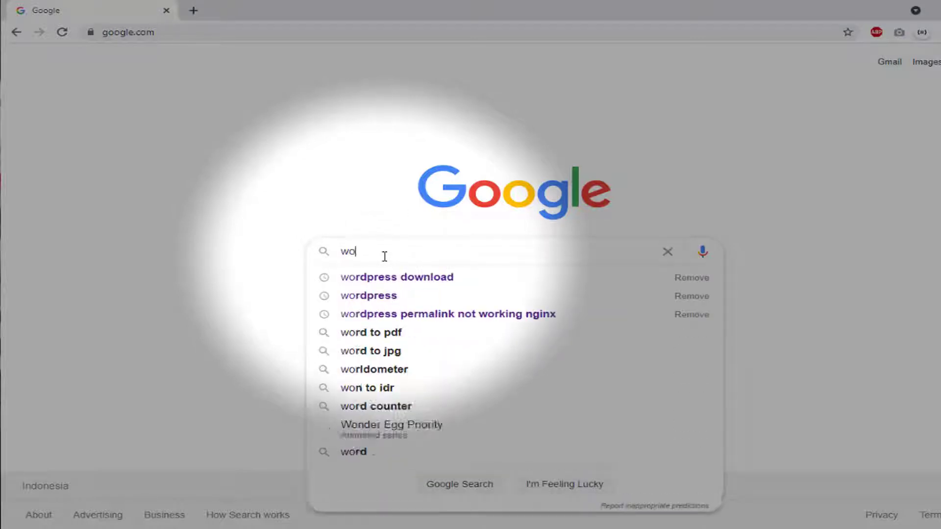
{"action": "key", "text": "Down"}
{"action": "key", "text": "Return"}
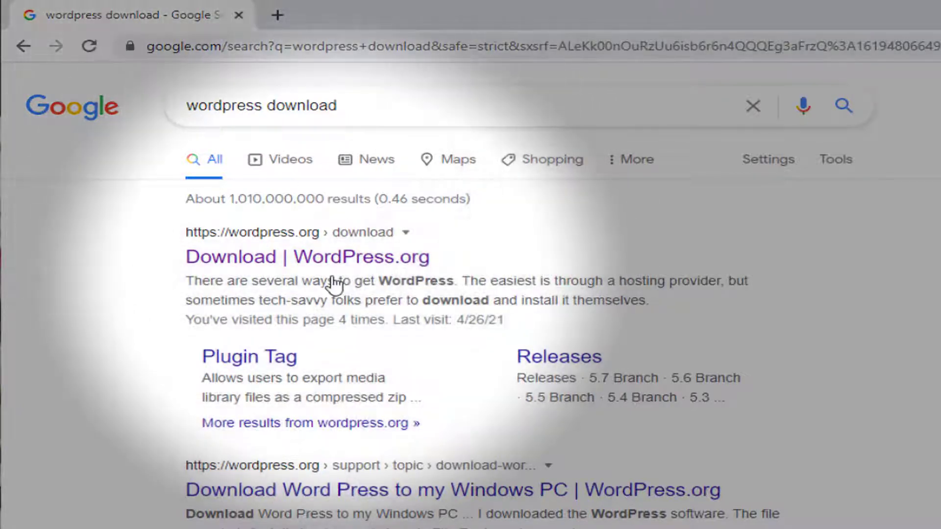
{"action": "left_click", "coordinate": [340, 260]}
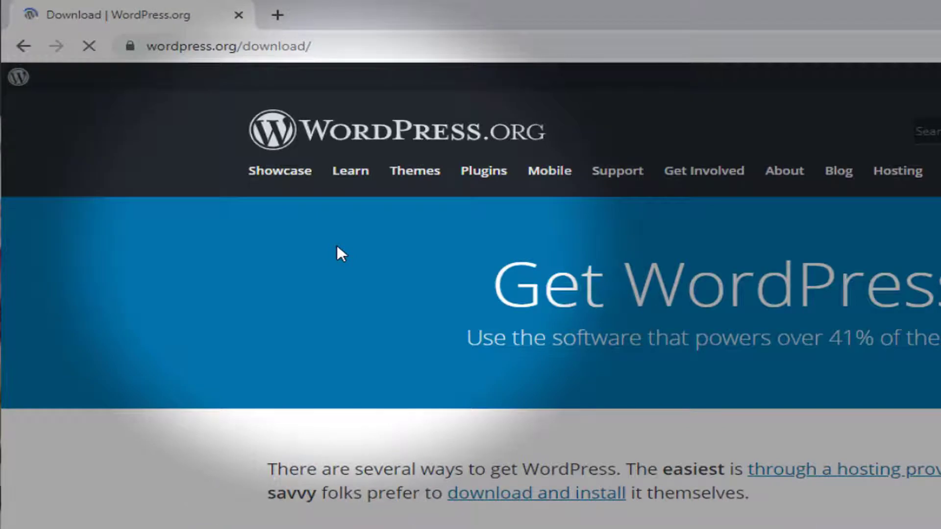
Scroll down the download page and start the WordPress 5.7.1 download
{"action": "scroll", "coordinate": [337, 245], "scroll_direction": "down", "scroll_amount": 2}
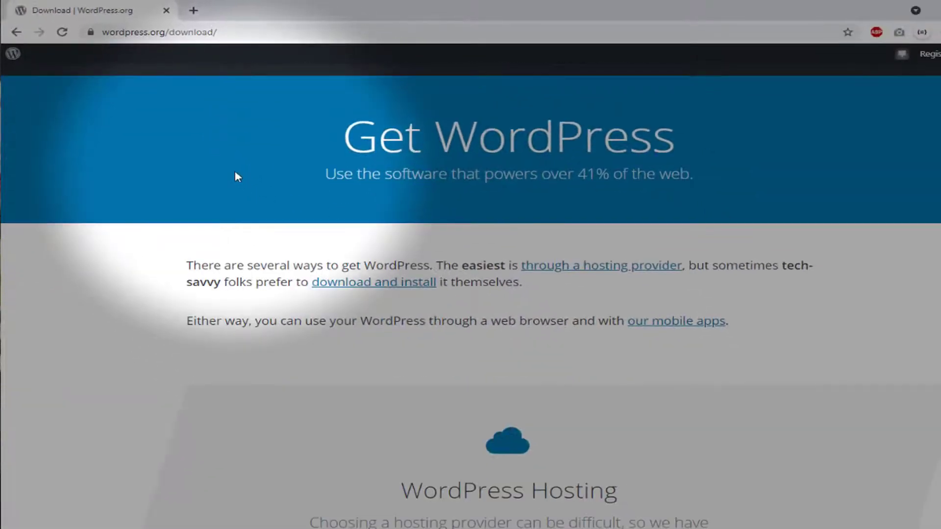
{"action": "scroll", "coordinate": [235, 173], "scroll_direction": "down", "scroll_amount": 10}
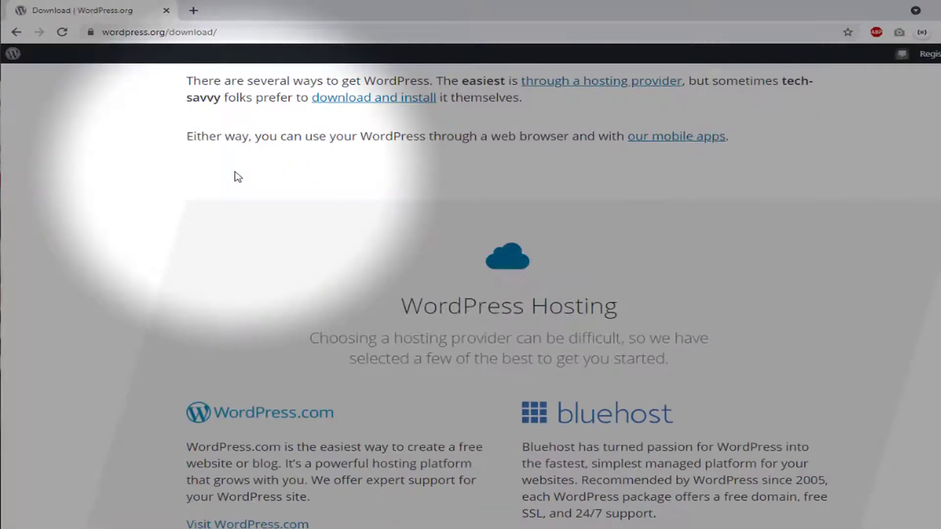
{"action": "scroll", "coordinate": [191, 146], "scroll_direction": "down", "scroll_amount": 1}
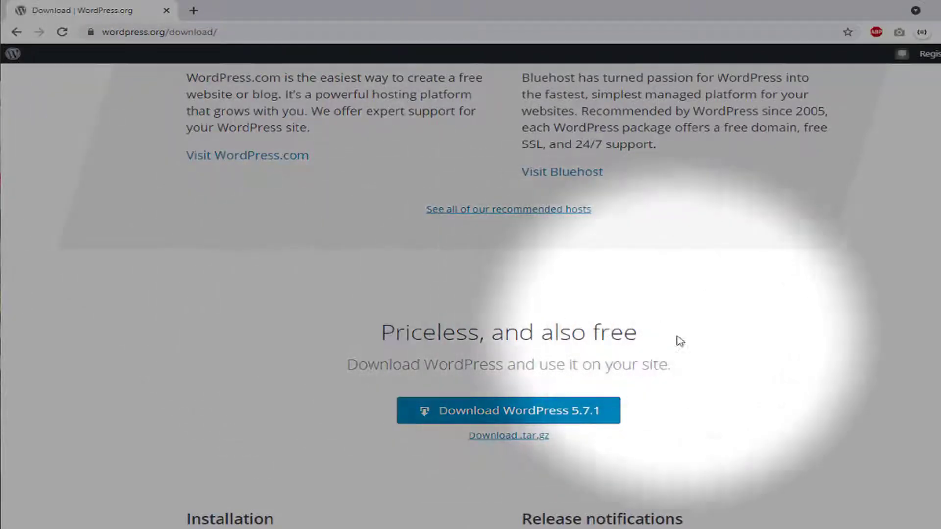
{"action": "scroll", "coordinate": [637, 461], "scroll_direction": "down", "scroll_amount": 2}
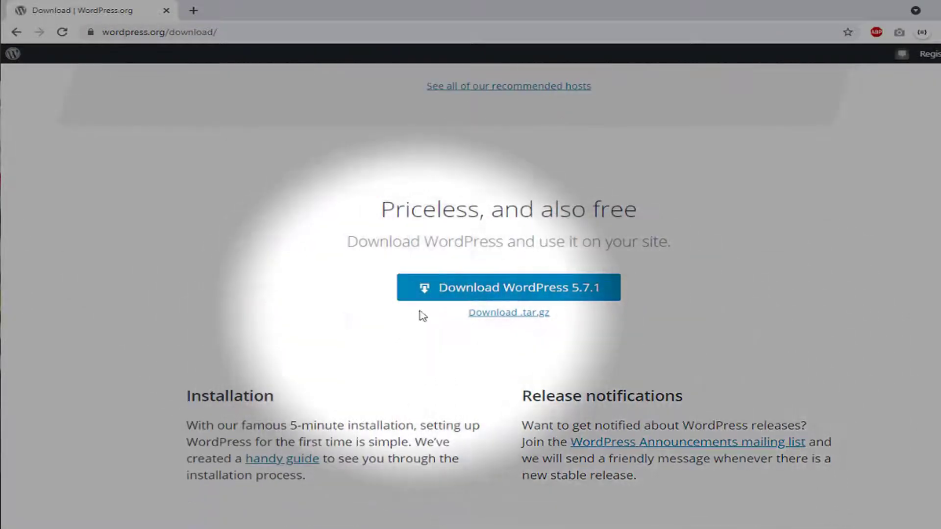
{"action": "left_click", "coordinate": [444, 296]}
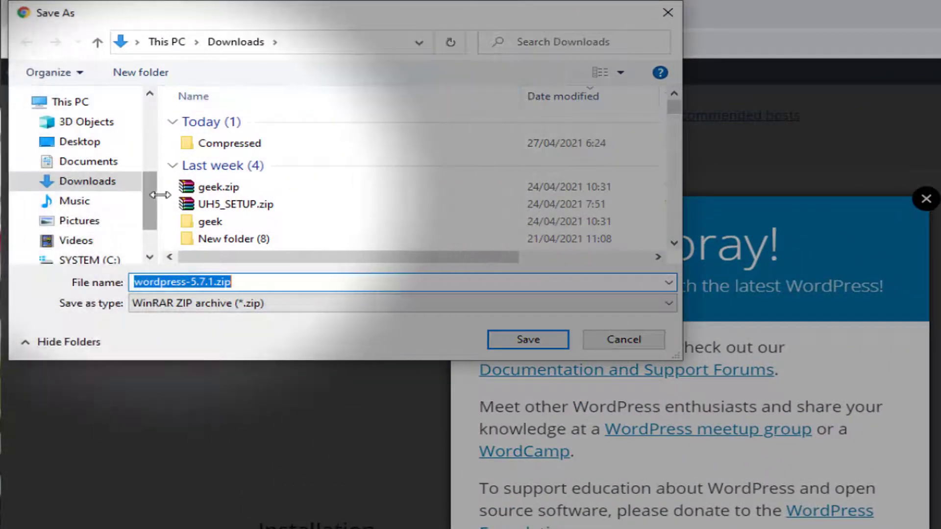
Save wordpress-5.7.1.zip to Local Disk (D:), replace the existing copy, and dismiss the Hooray popup
{"action": "left_click_drag", "start_coordinate": [148, 195], "coordinate": [151, 246]}
{"action": "left_click", "coordinate": [119, 215]}
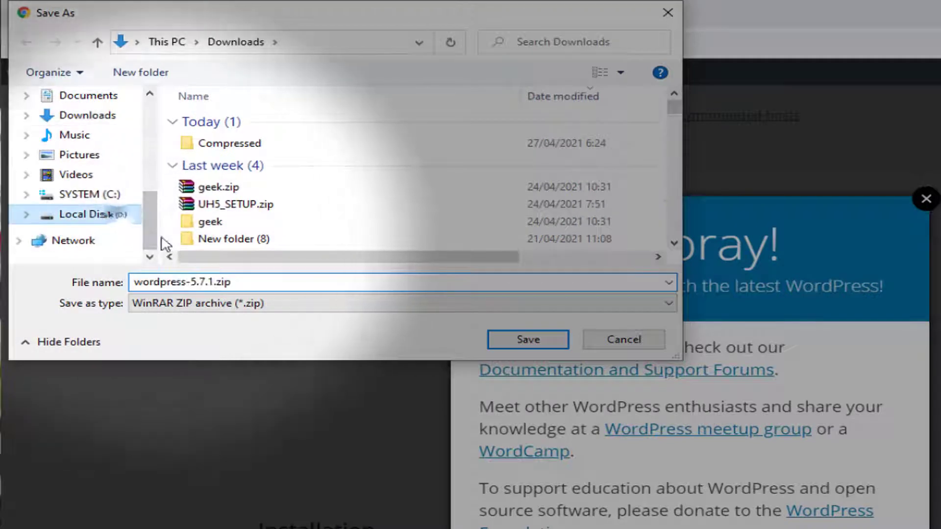
{"action": "left_click", "coordinate": [518, 341]}
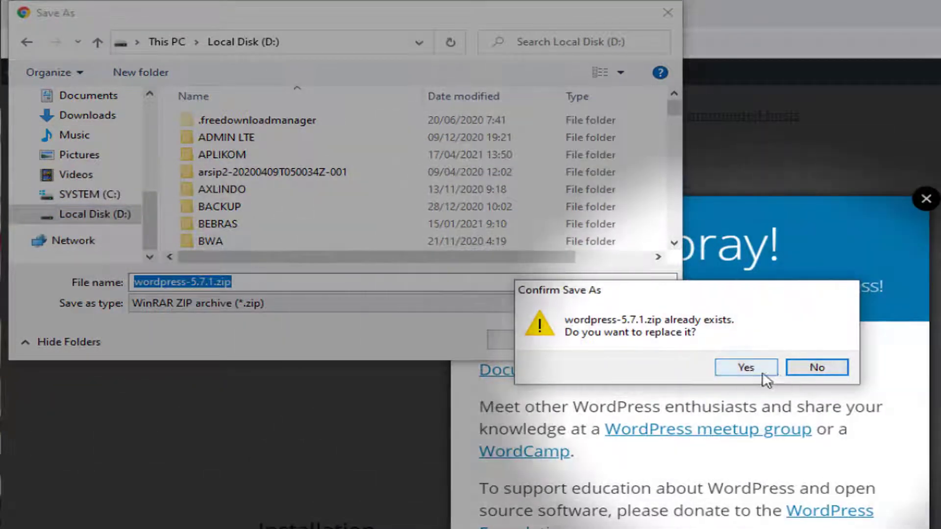
{"action": "left_click", "coordinate": [745, 366]}
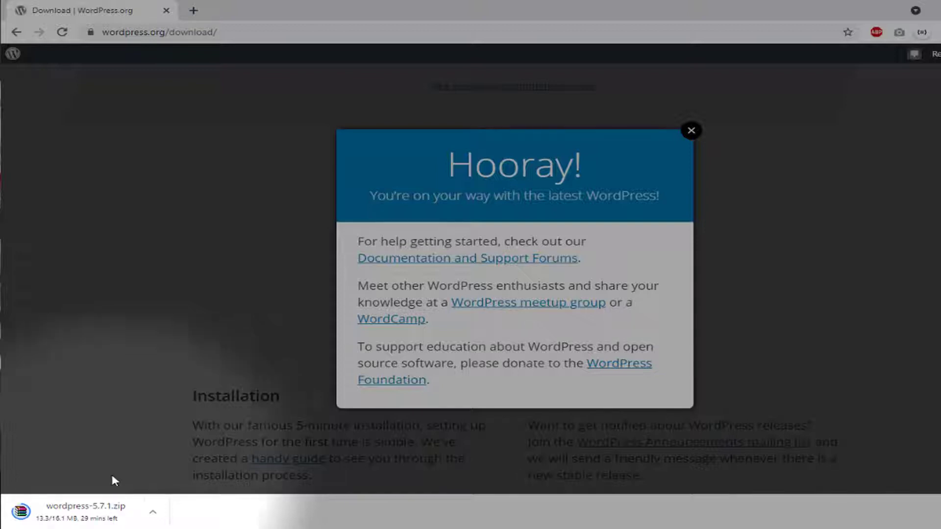
{"action": "key", "text": "Escape"}
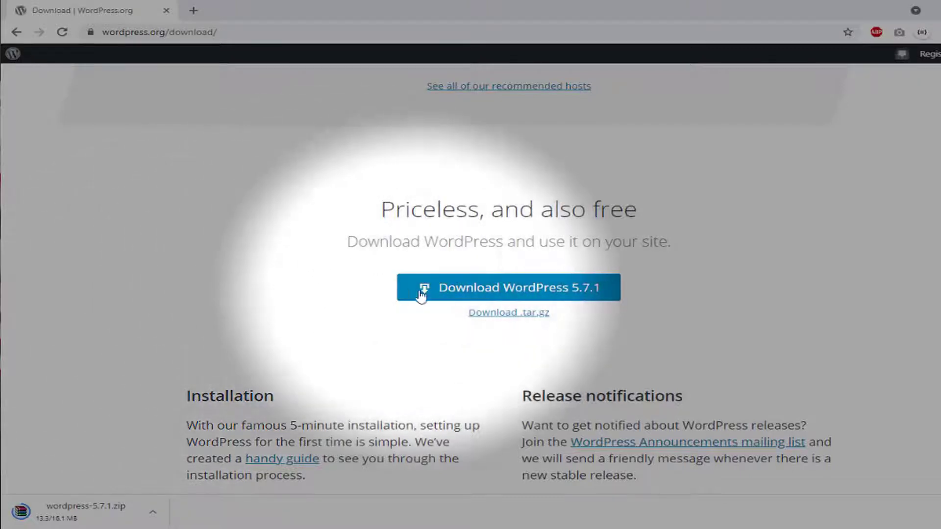
{"action": "right_click", "coordinate": [455, 289]}
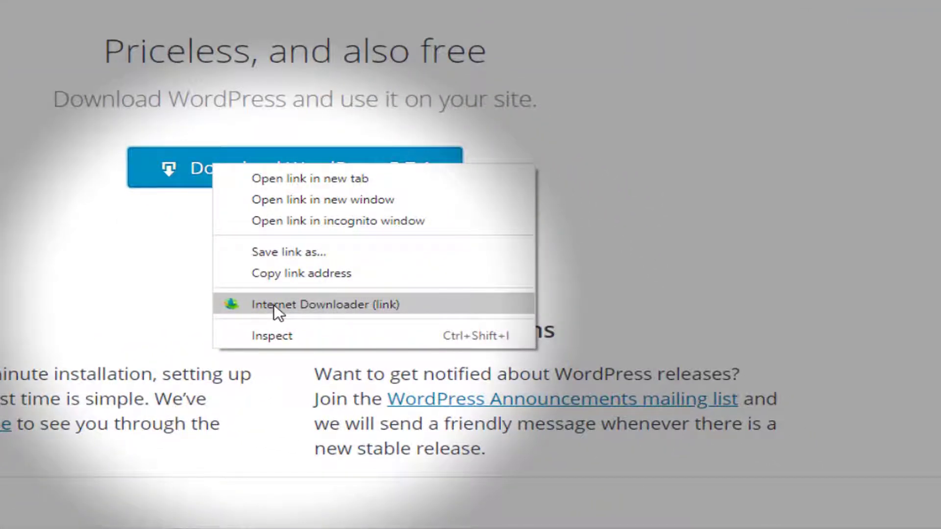
{"action": "left_click", "coordinate": [275, 304]}
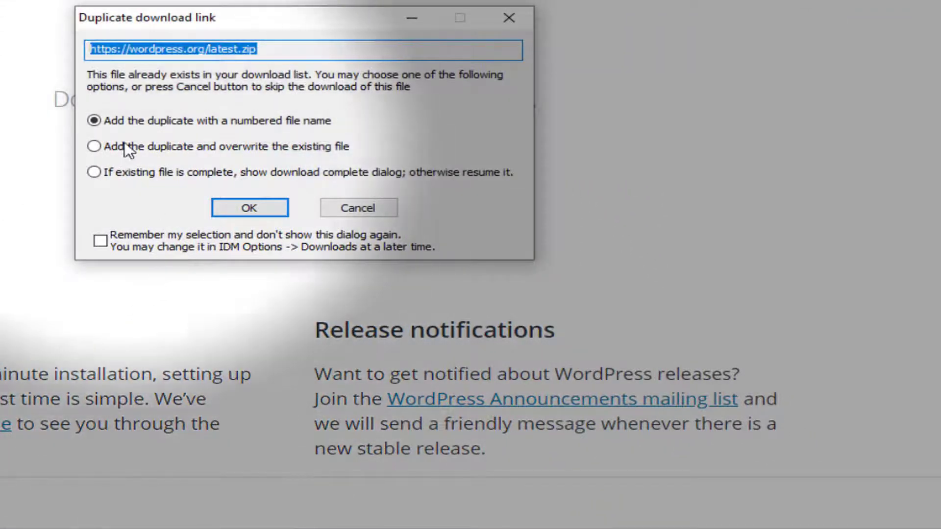
{"action": "left_click", "coordinate": [248, 207]}
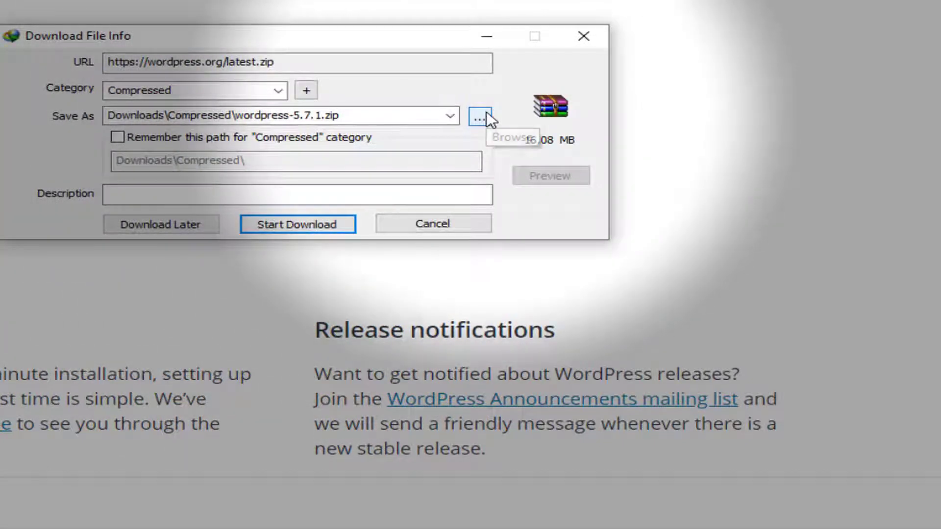
{"action": "left_click", "coordinate": [480, 117]}
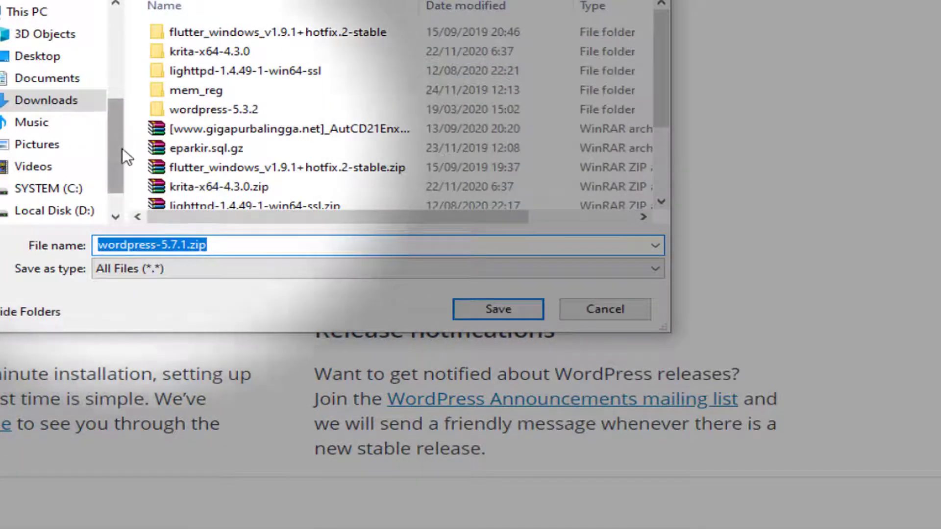
{"action": "scroll", "coordinate": [122, 148], "scroll_direction": "down", "scroll_amount": 1}
{"action": "left_click", "coordinate": [20, 161]}
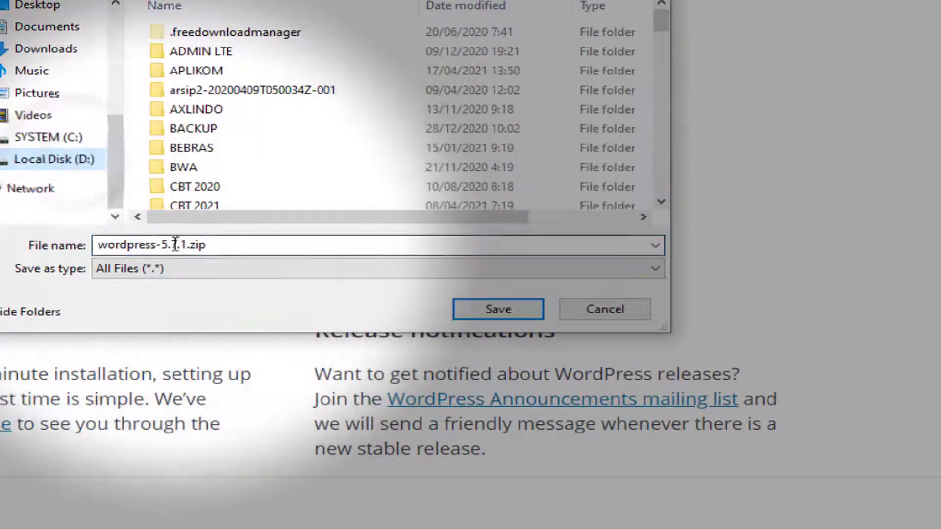
{"action": "left_click", "coordinate": [176, 244]}
{"action": "left_click", "coordinate": [186, 244]}
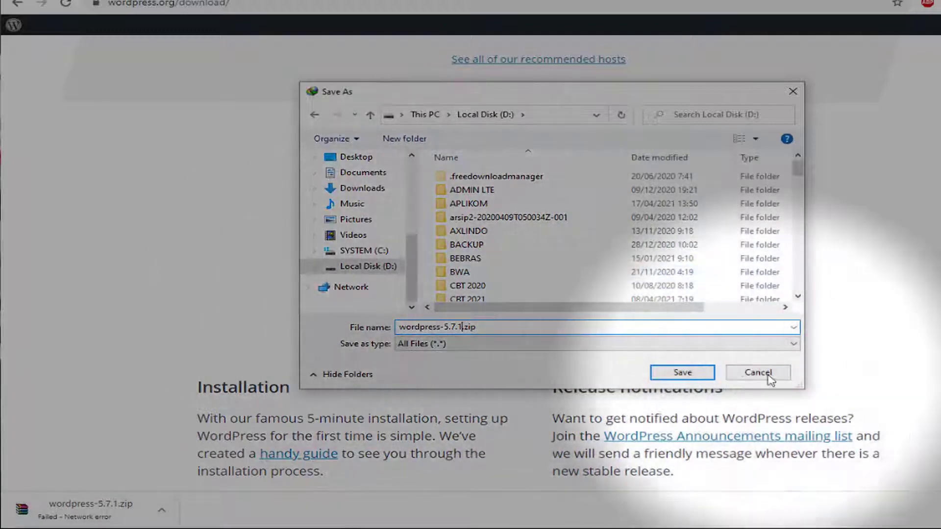
{"action": "left_click", "coordinate": [771, 376]}
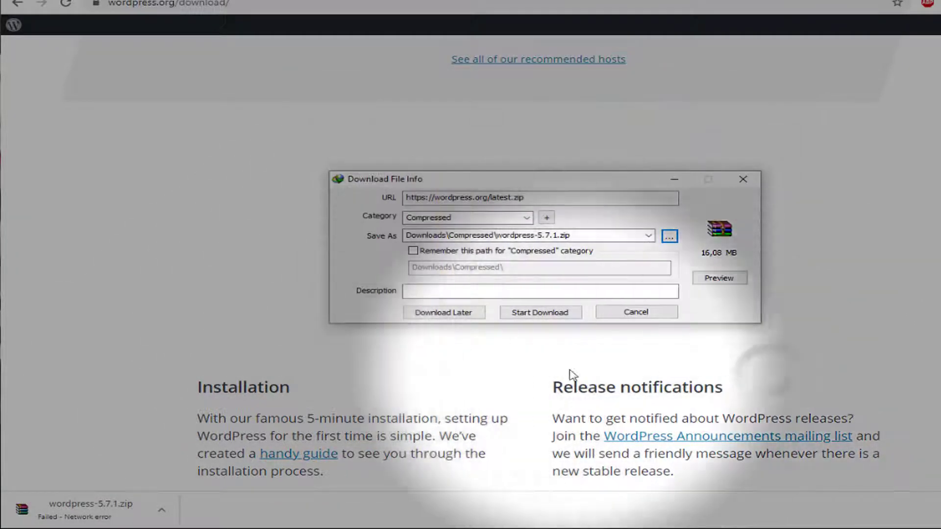
{"action": "key", "text": "Escape"}
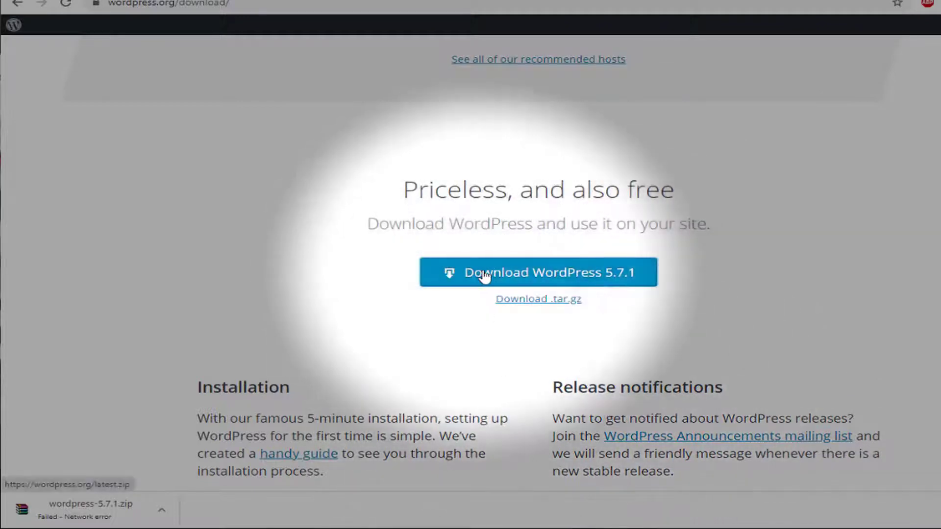
Send the Download WordPress link to Internet Download Manager, choosing to overwrite the existing file
{"action": "right_click", "coordinate": [484, 273]}
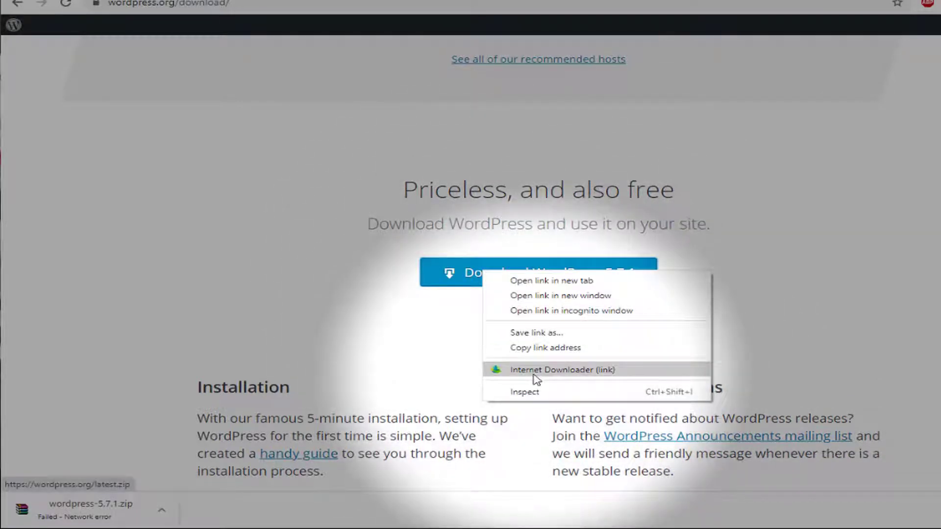
{"action": "left_click", "coordinate": [535, 376]}
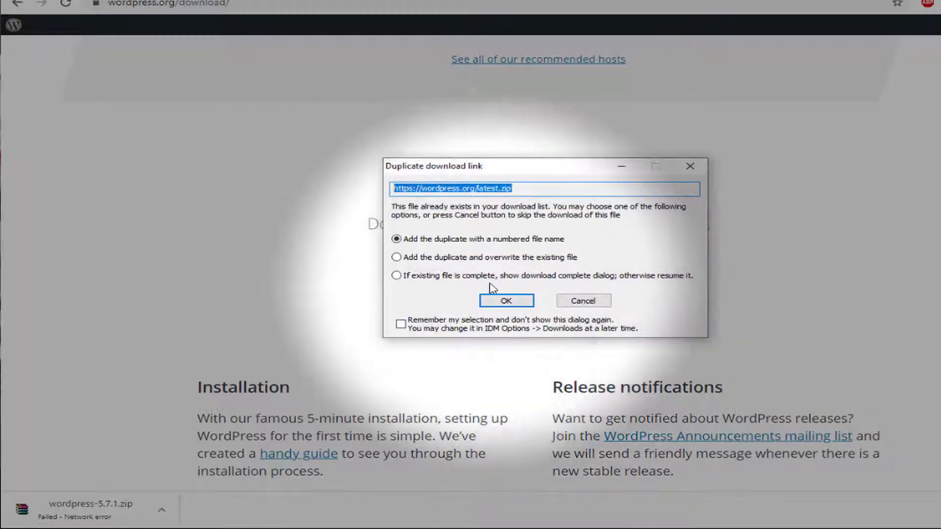
{"action": "left_click", "coordinate": [450, 258]}
{"action": "left_click", "coordinate": [506, 300]}
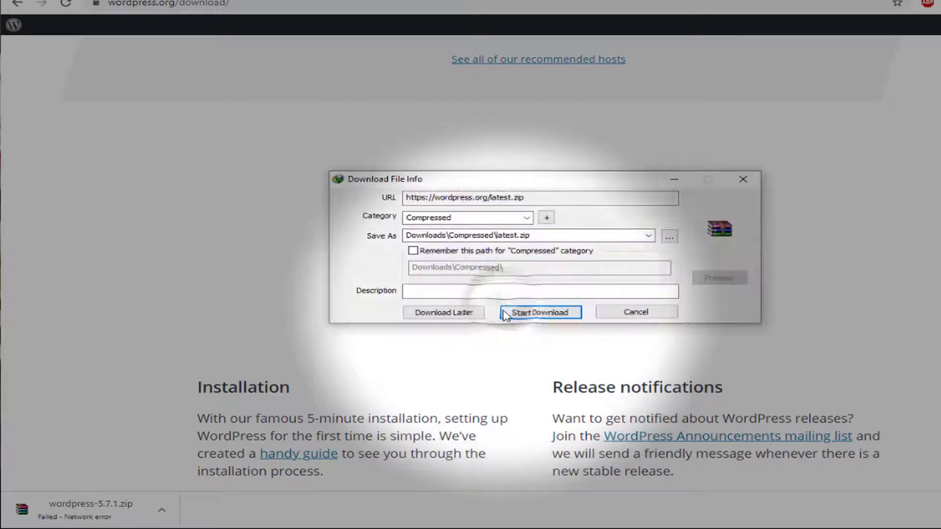
Save it as D:\wordpress-5.7.1.zip, replacing the old file, and start the download
{"action": "left_click", "coordinate": [669, 237]}
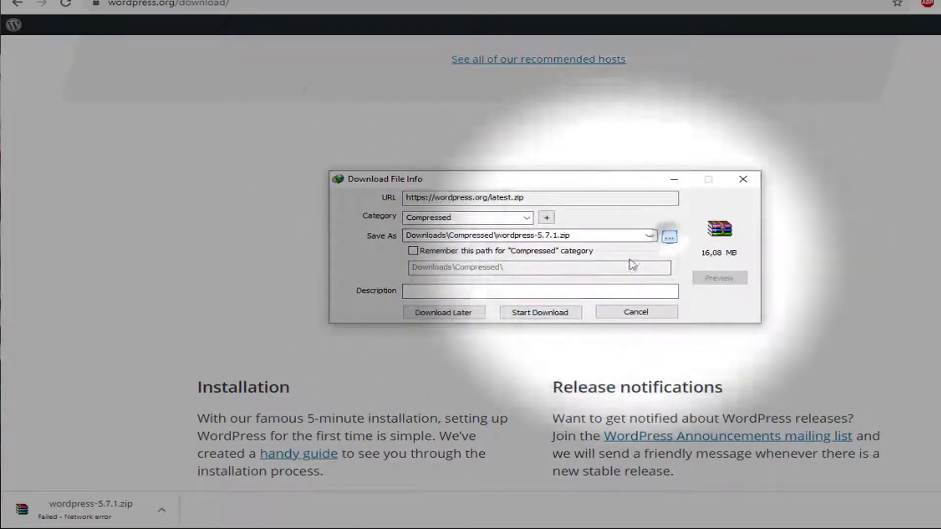
{"action": "scroll", "coordinate": [363, 245], "scroll_direction": "down", "scroll_amount": 1}
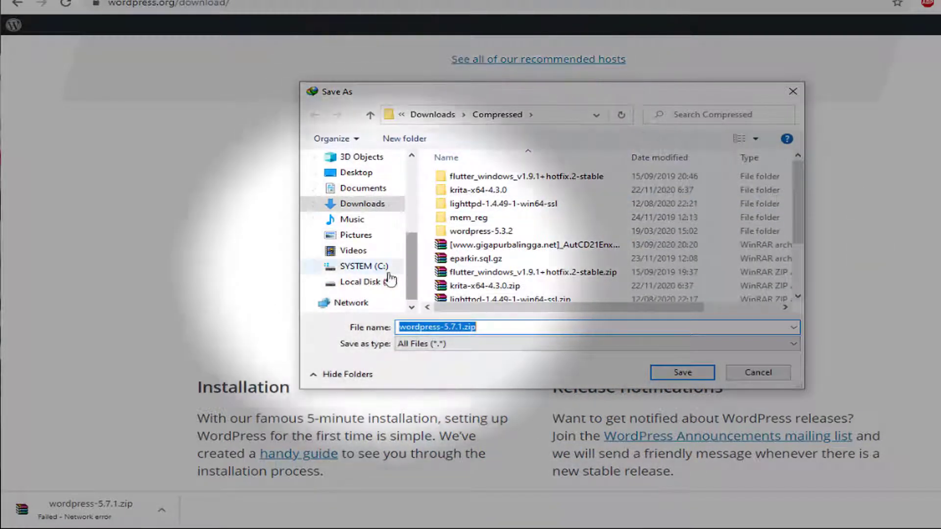
{"action": "left_click", "coordinate": [382, 283]}
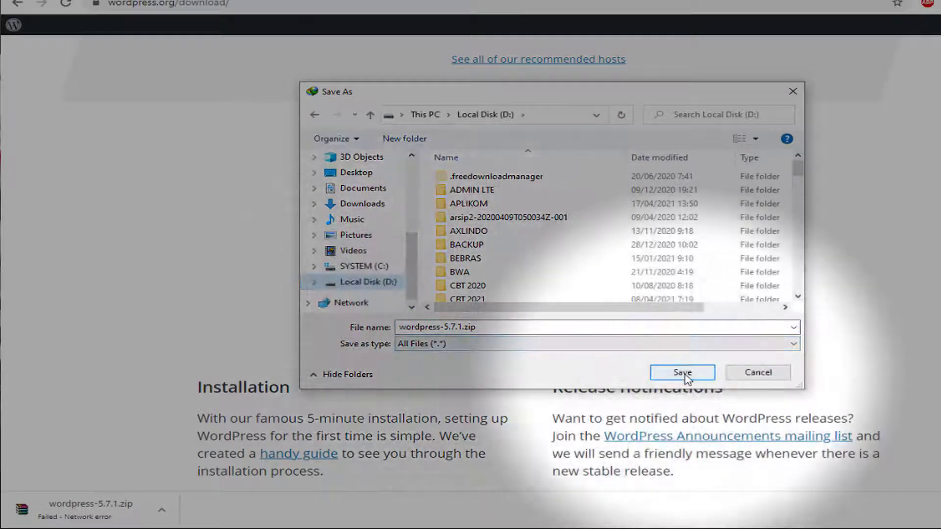
{"action": "left_click", "coordinate": [683, 374]}
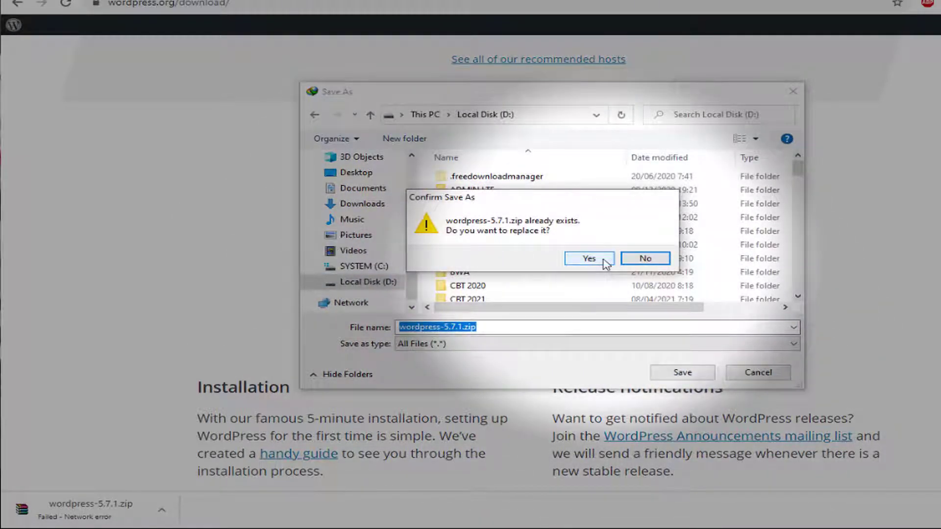
{"action": "left_click", "coordinate": [606, 263]}
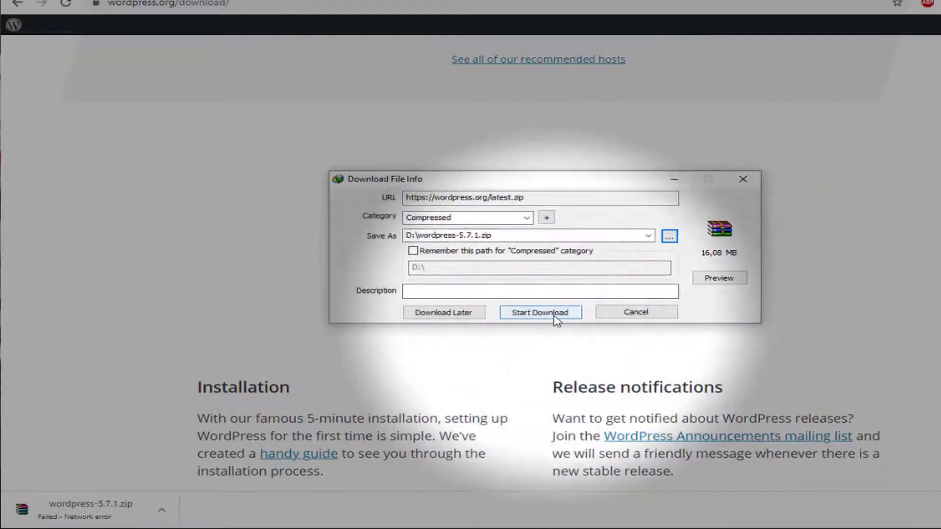
{"action": "left_click", "coordinate": [556, 314]}
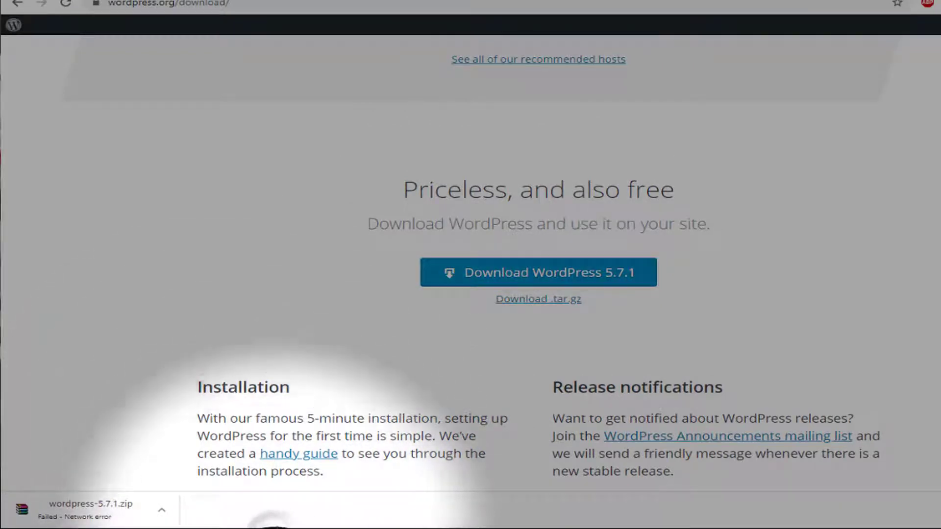
{"action": "left_click", "coordinate": [275, 528]}
On Local Disk (D:), run 'Extract to wordpress-5.7.1\' on wordpress-5.7.1.zip
{"action": "left_click_drag", "start_coordinate": [198, 281], "coordinate": [202, 358]}
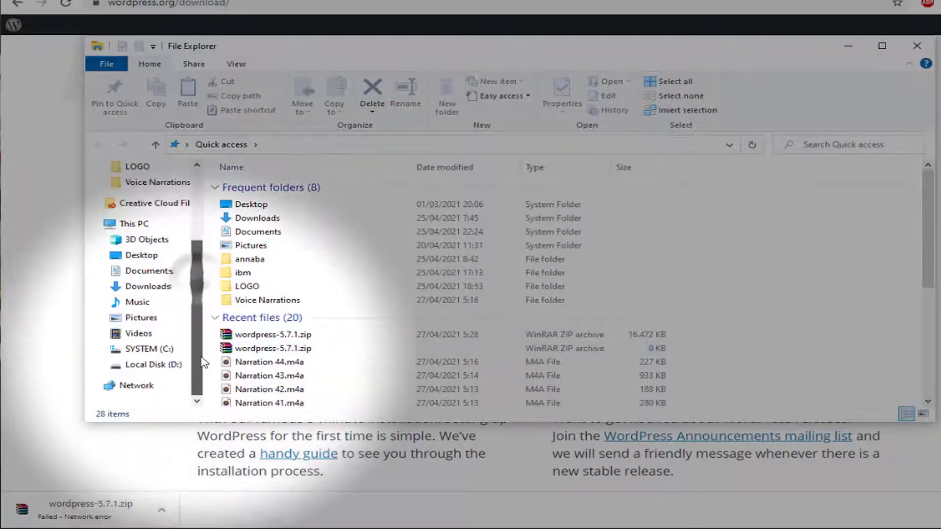
{"action": "left_click", "coordinate": [162, 365]}
{"action": "scroll", "coordinate": [539, 268], "scroll_direction": "down", "scroll_amount": 8}
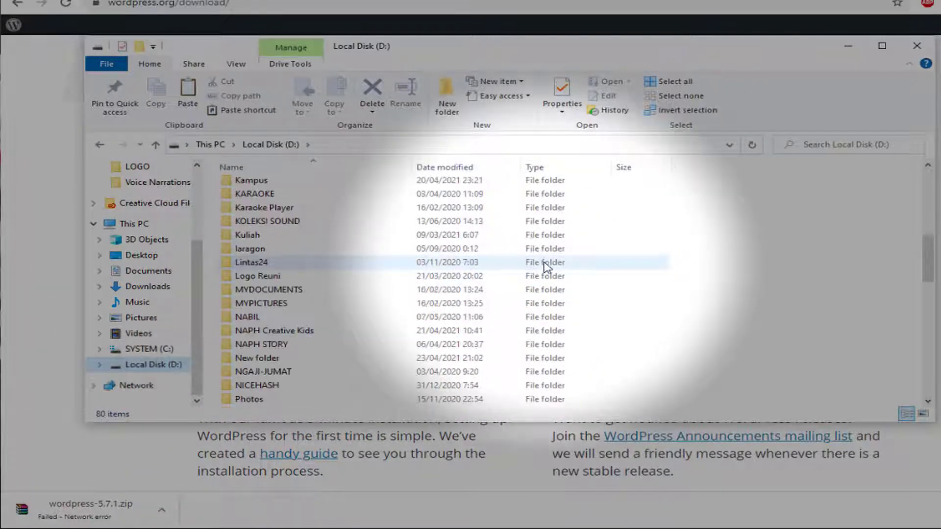
{"action": "scroll", "coordinate": [546, 268], "scroll_direction": "down", "scroll_amount": 9}
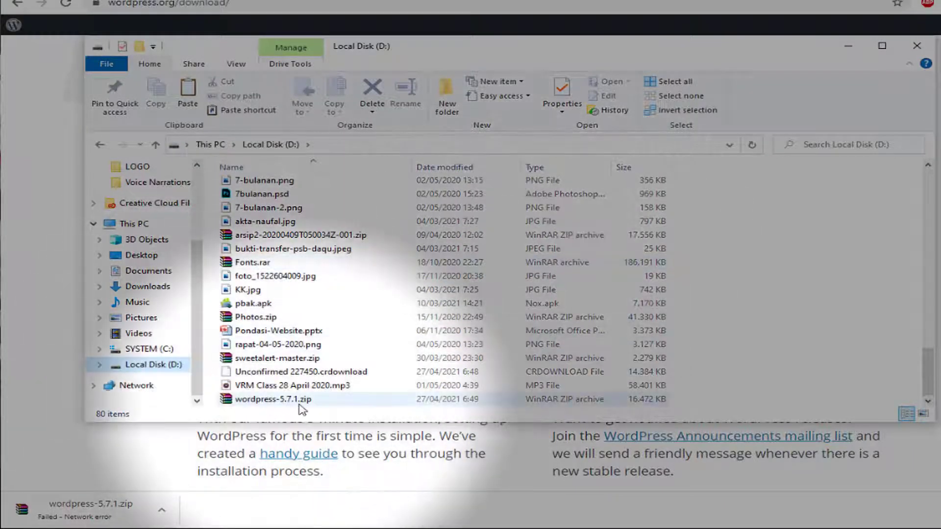
{"action": "left_click", "coordinate": [300, 401]}
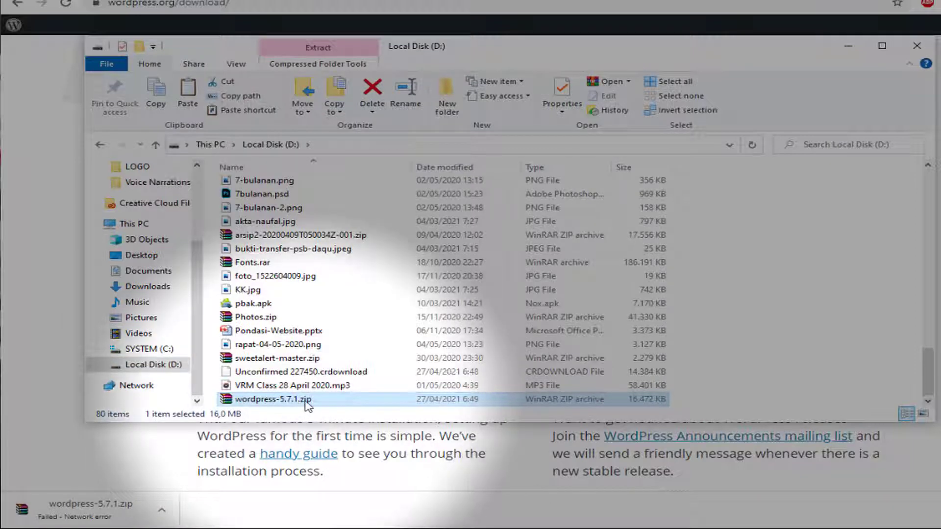
{"action": "right_click", "coordinate": [305, 400]}
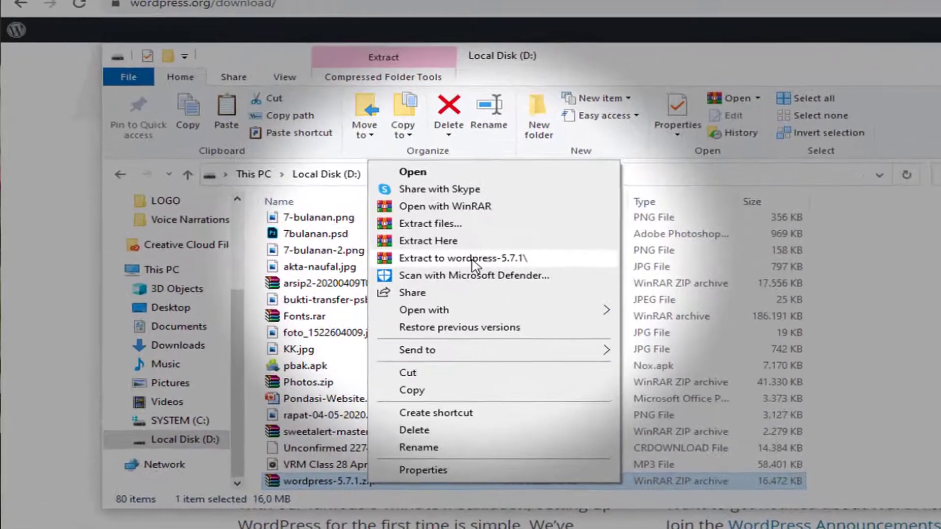
{"action": "left_click", "coordinate": [473, 260]}
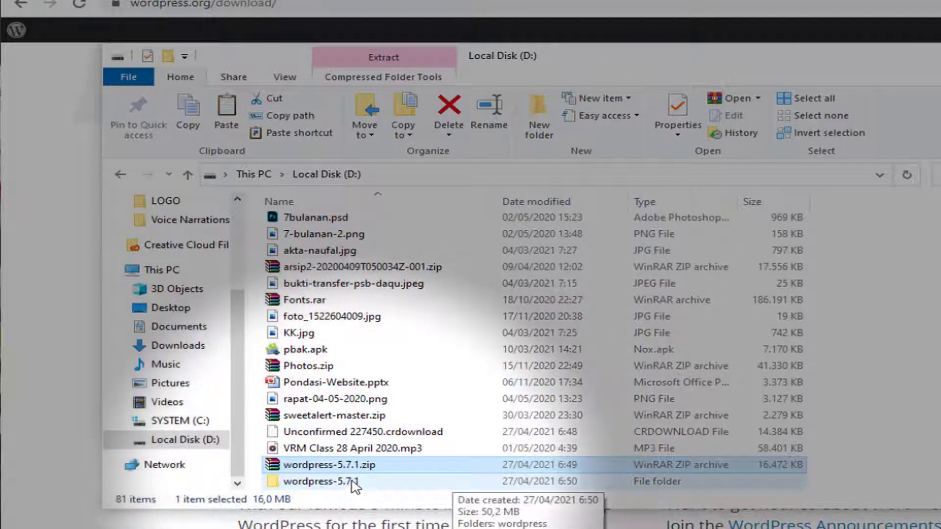
Open wordpress-5.7.1, look inside the wordpress folder, then copy that wordpress folder
{"action": "left_click", "coordinate": [347, 482]}
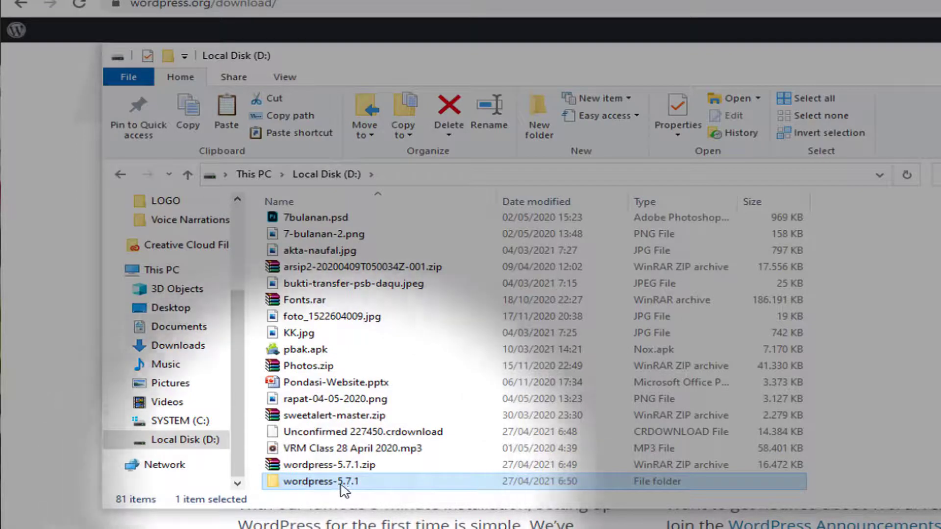
{"action": "double_click", "coordinate": [372, 485]}
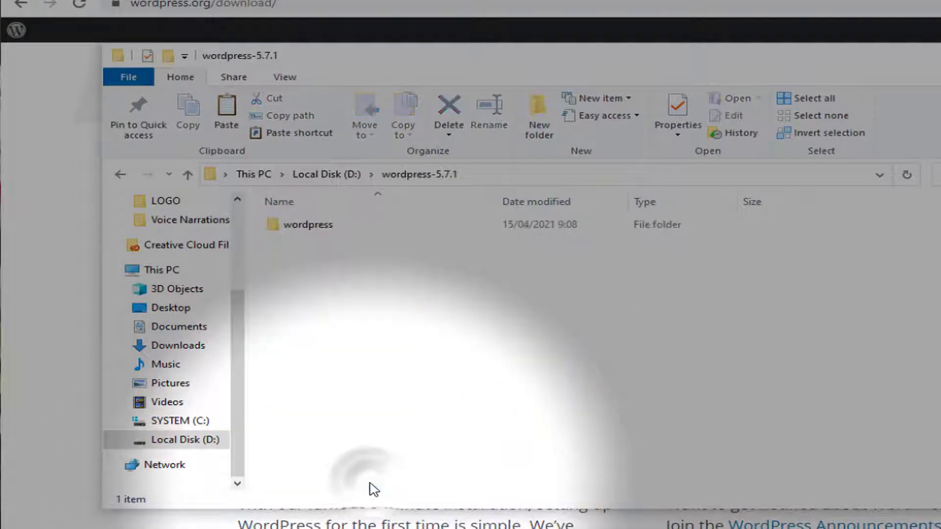
{"action": "double_click", "coordinate": [314, 226]}
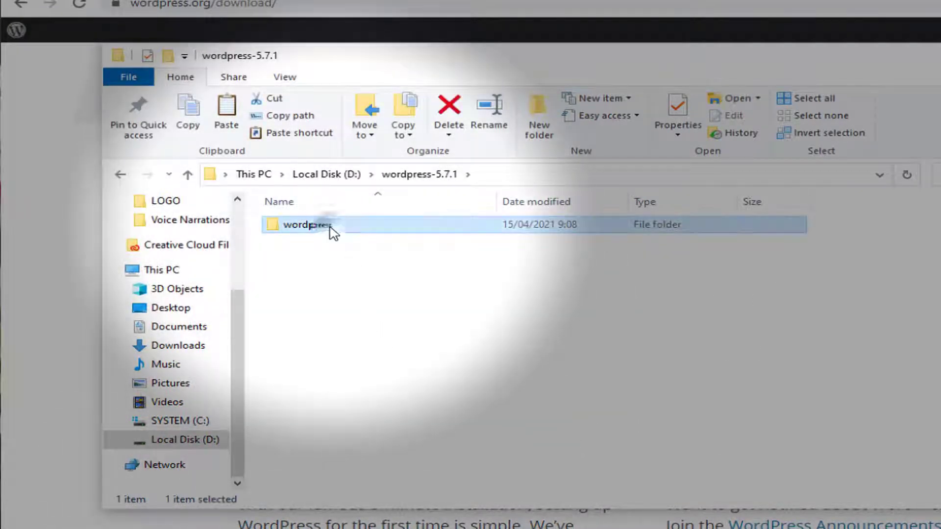
{"action": "scroll", "coordinate": [379, 426], "scroll_direction": "down", "scroll_amount": 1}
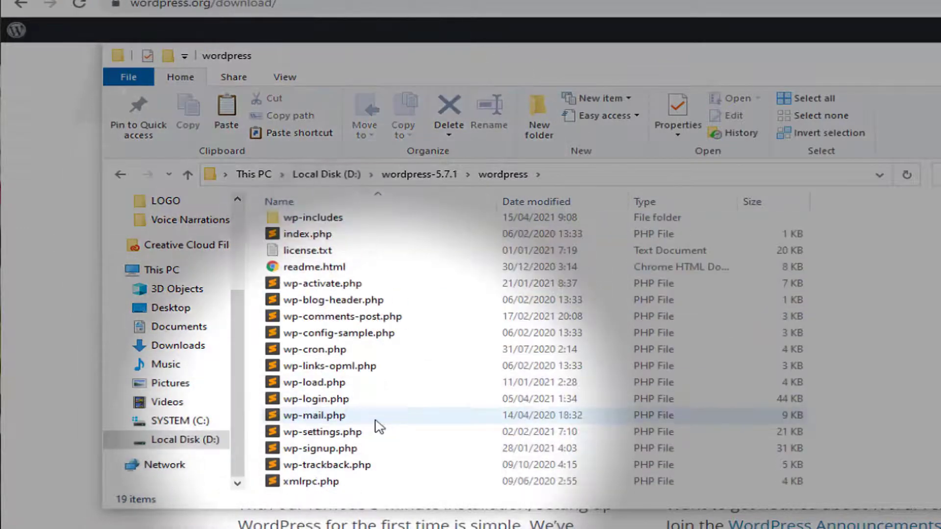
{"action": "scroll", "coordinate": [417, 284], "scroll_direction": "up", "scroll_amount": 1}
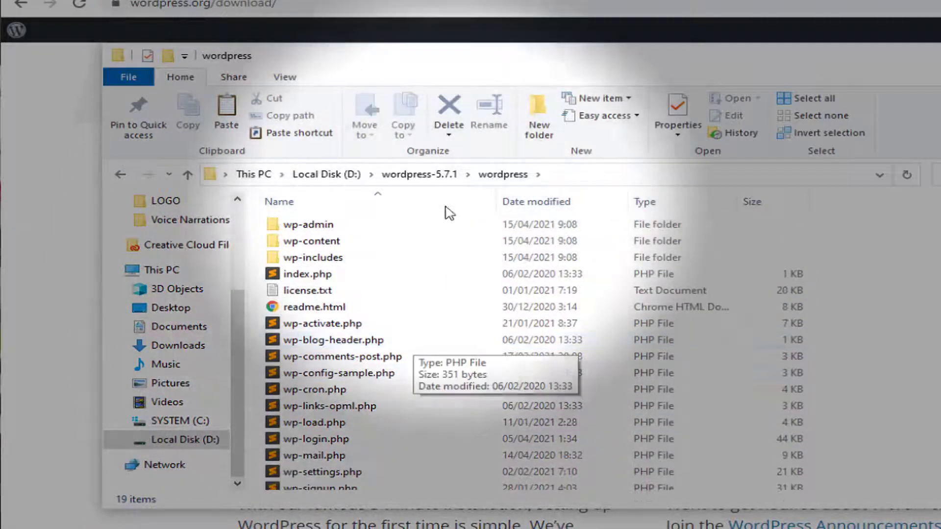
{"action": "left_click", "coordinate": [431, 174]}
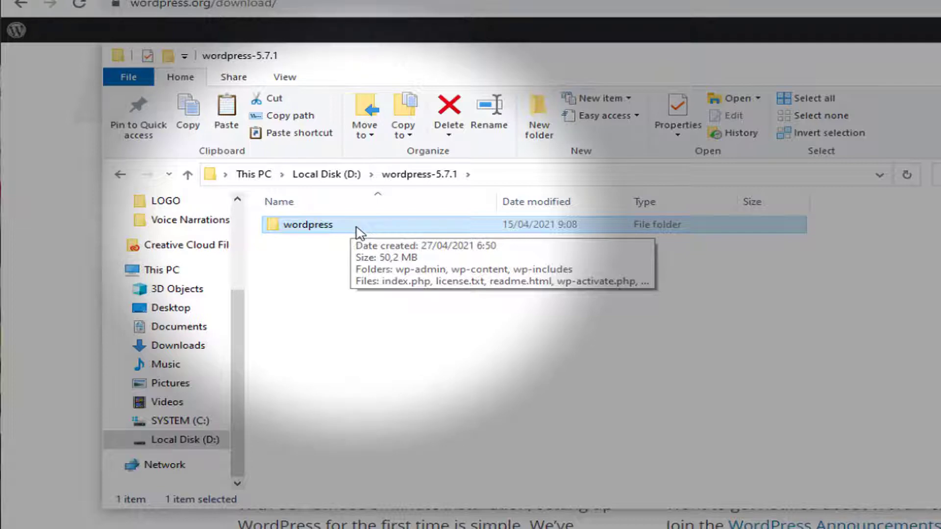
{"action": "right_click", "coordinate": [356, 227]}
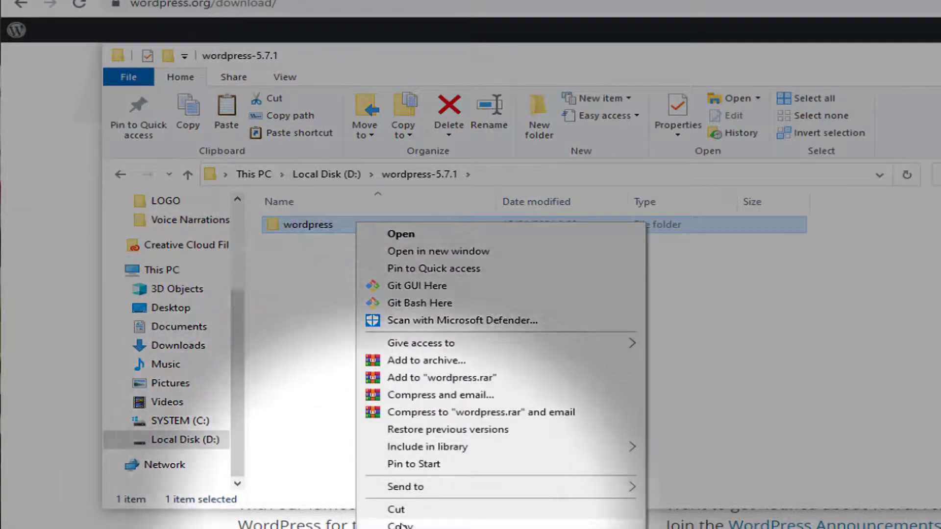
{"action": "left_click", "coordinate": [395, 525]}
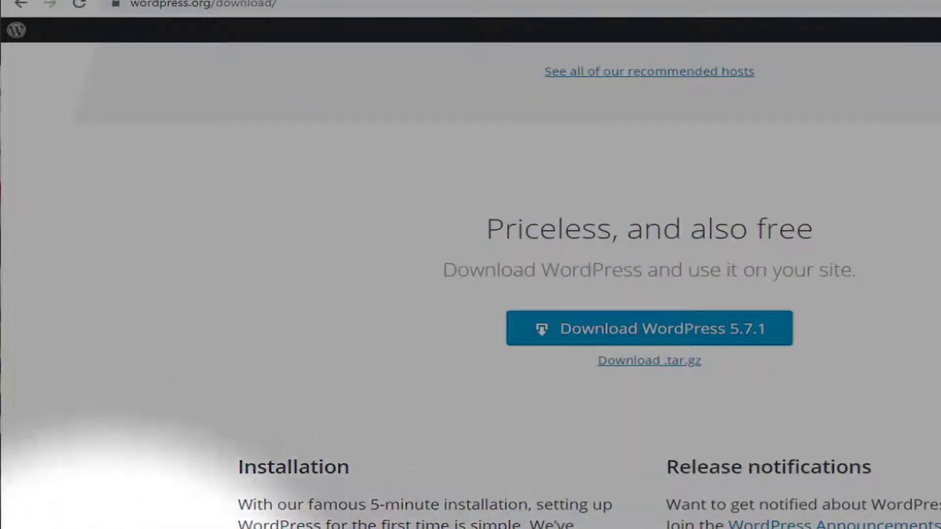
Search Windows for 'xampp' and launch the xampp app from Best match
{"action": "left_click", "coordinate": [91, 528]}
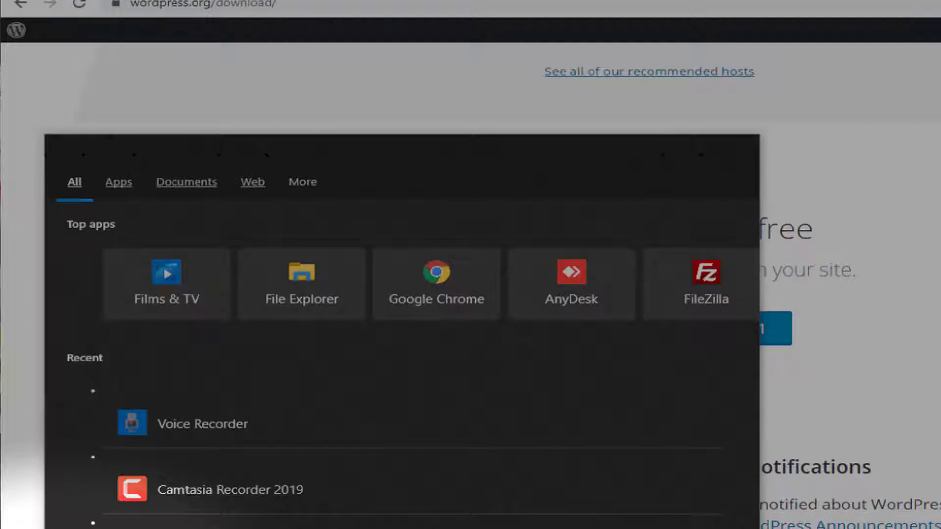
{"action": "type", "text": "x"}
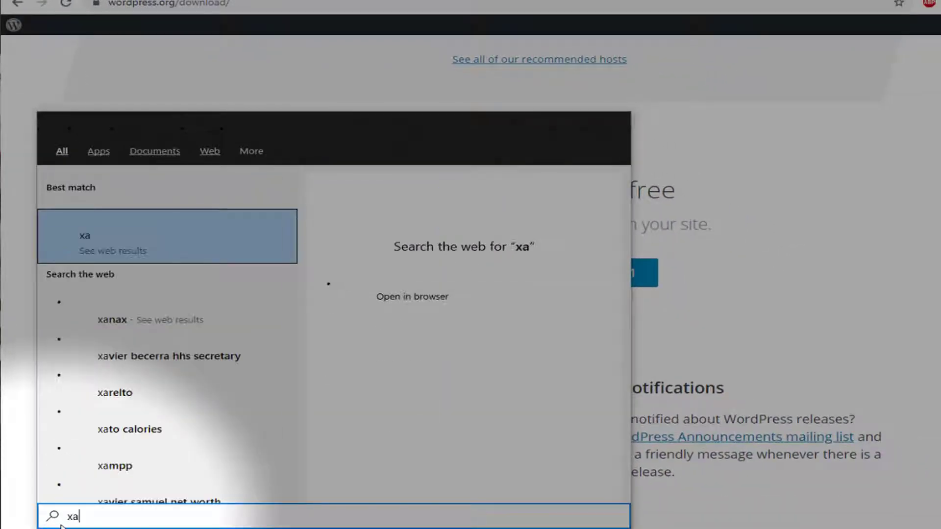
{"action": "type", "text": "a"}
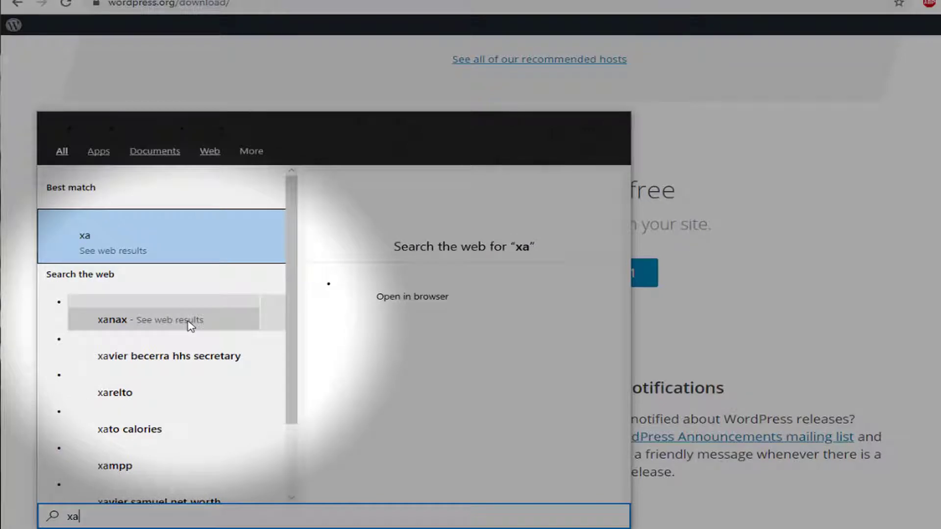
{"action": "type", "text": "mp"}
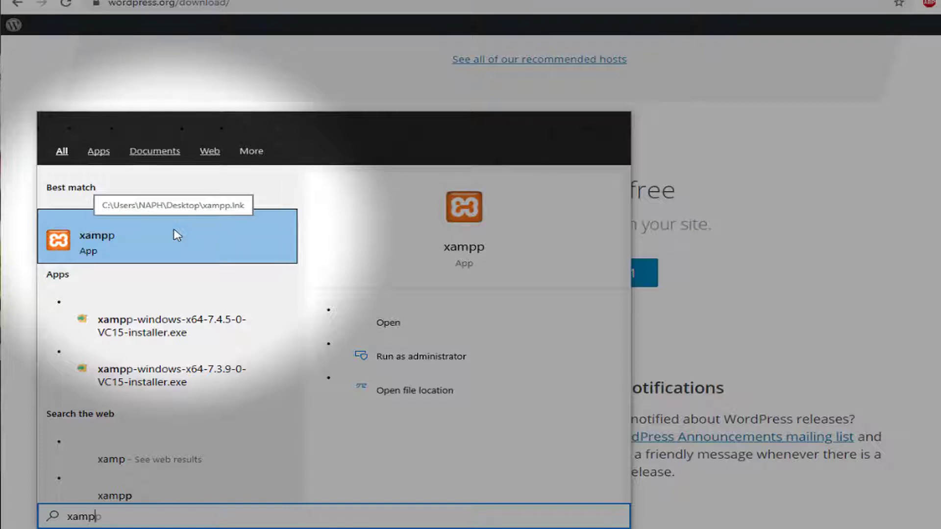
{"action": "left_click", "coordinate": [145, 239]}
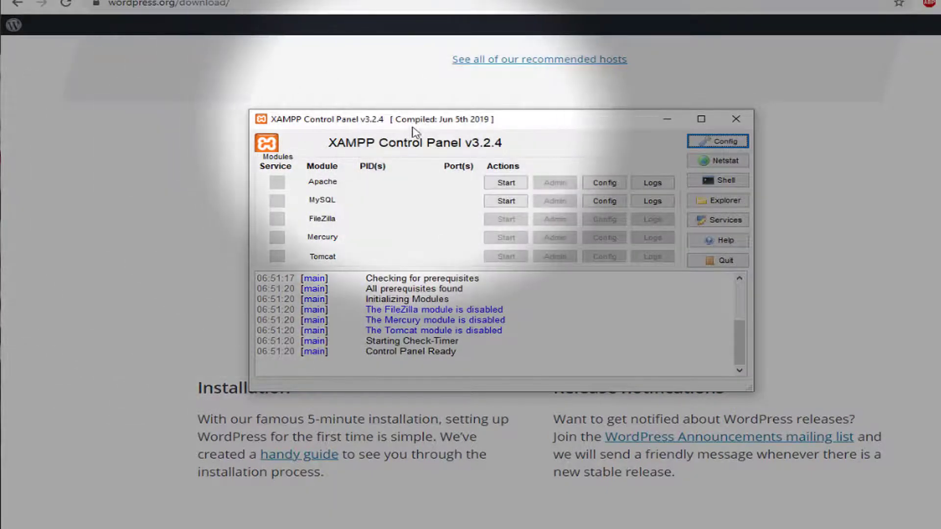
Move XAMPP left, view and close Apache's Config file list, then open File Explorer
{"action": "left_click_drag", "start_coordinate": [430, 124], "coordinate": [270, 133]}
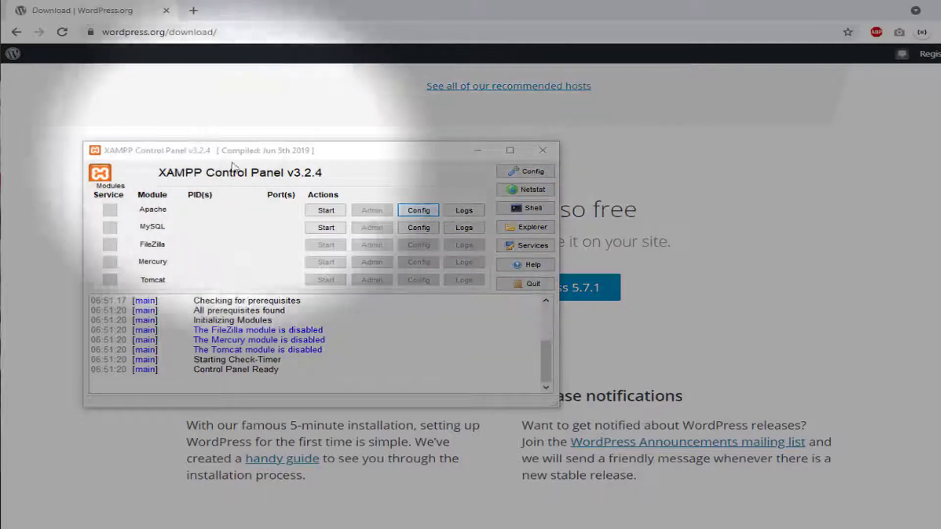
{"action": "left_click", "coordinate": [129, 150]}
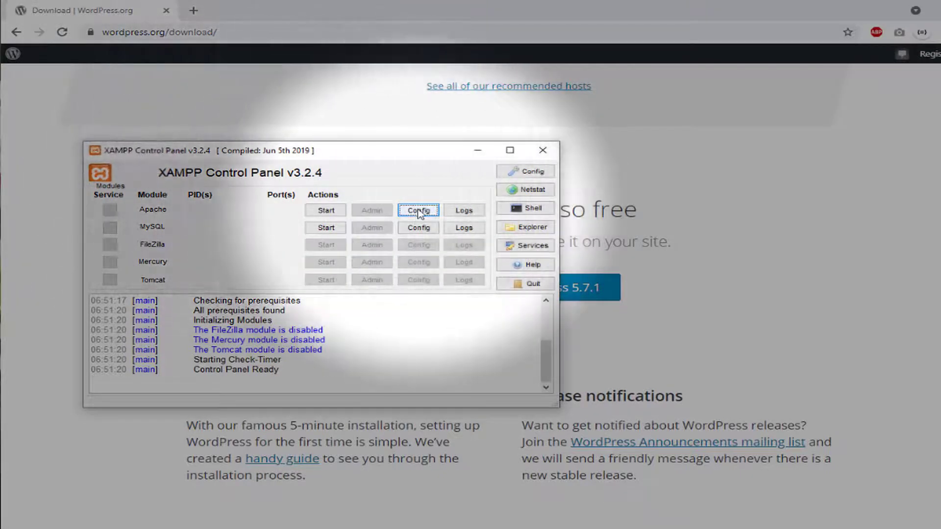
{"action": "left_click", "coordinate": [417, 212]}
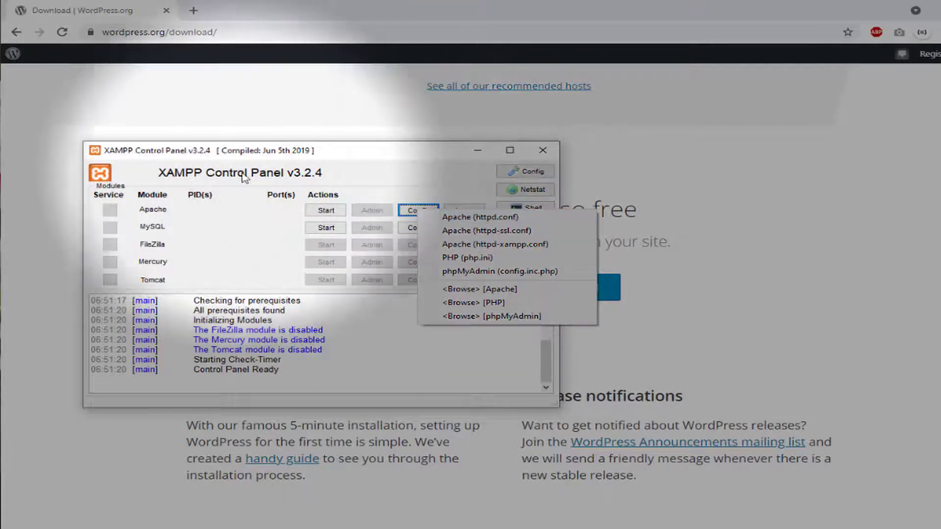
{"action": "left_click", "coordinate": [265, 174]}
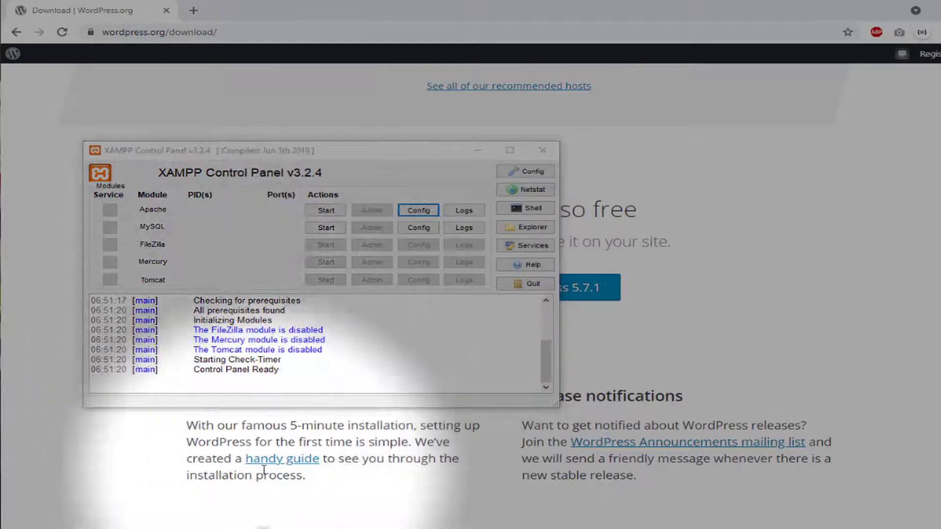
{"action": "key", "text": "super+e"}
Go to the xampp folder on SYSTEM (C:) and run xampp-control.exe
{"action": "scroll", "coordinate": [223, 365], "scroll_direction": "down", "scroll_amount": 3}
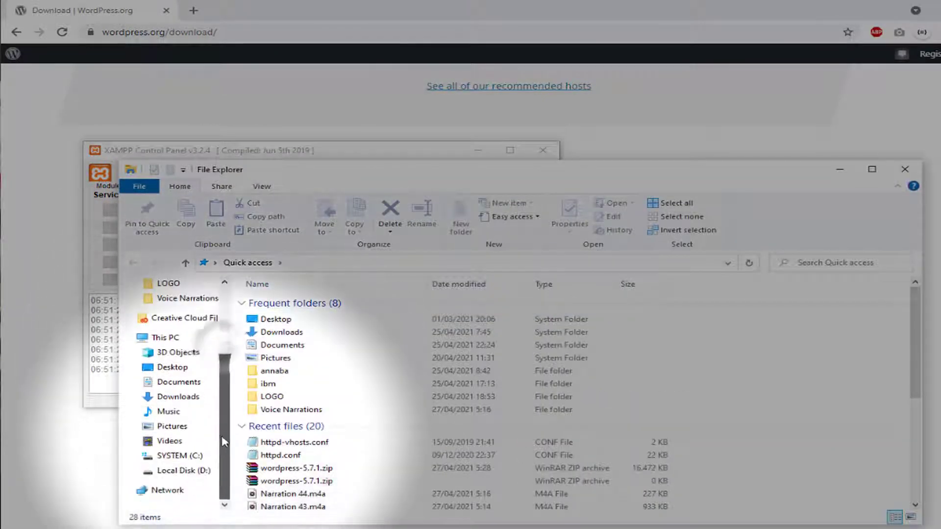
{"action": "left_click", "coordinate": [187, 457]}
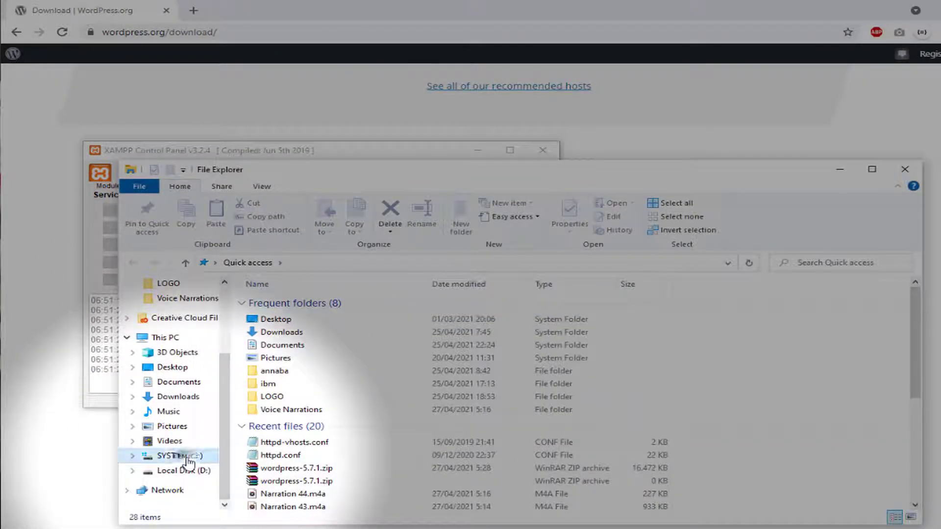
{"action": "double_click", "coordinate": [274, 483]}
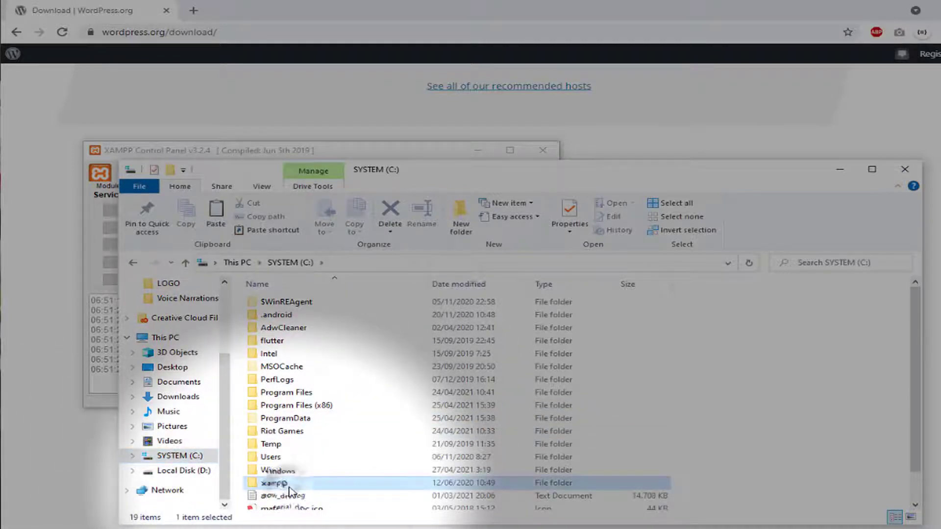
{"action": "scroll", "coordinate": [323, 358], "scroll_direction": "down", "scroll_amount": 10}
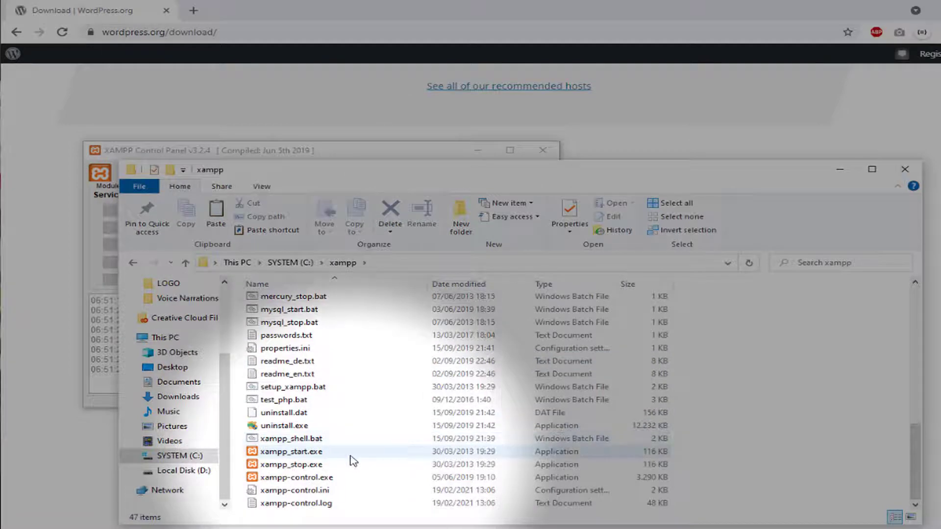
{"action": "left_click", "coordinate": [289, 480]}
{"action": "double_click", "coordinate": [290, 480]}
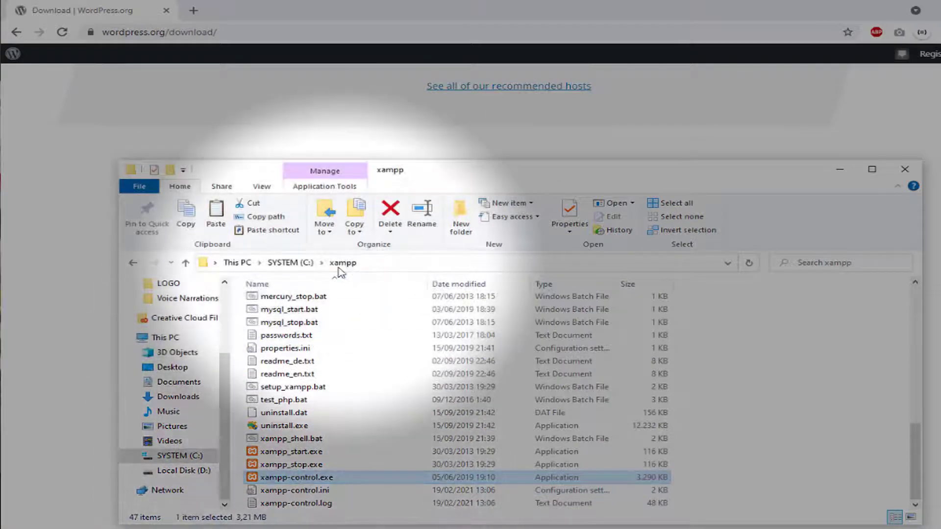
{"action": "double_click", "coordinate": [291, 478]}
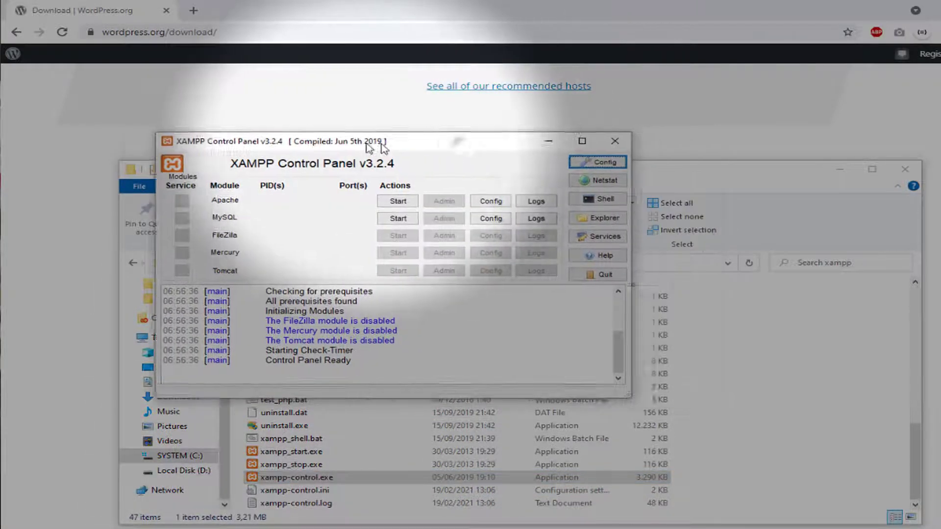
Shift the XAMPP window left and choose Config > Apache (httpd.conf)
{"action": "left_click_drag", "start_coordinate": [383, 147], "coordinate": [355, 147]}
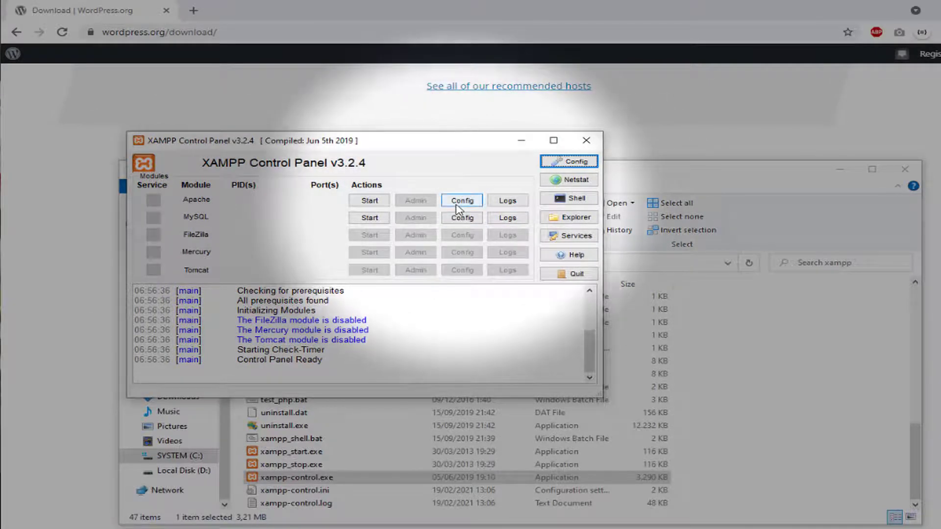
{"action": "left_click", "coordinate": [461, 204]}
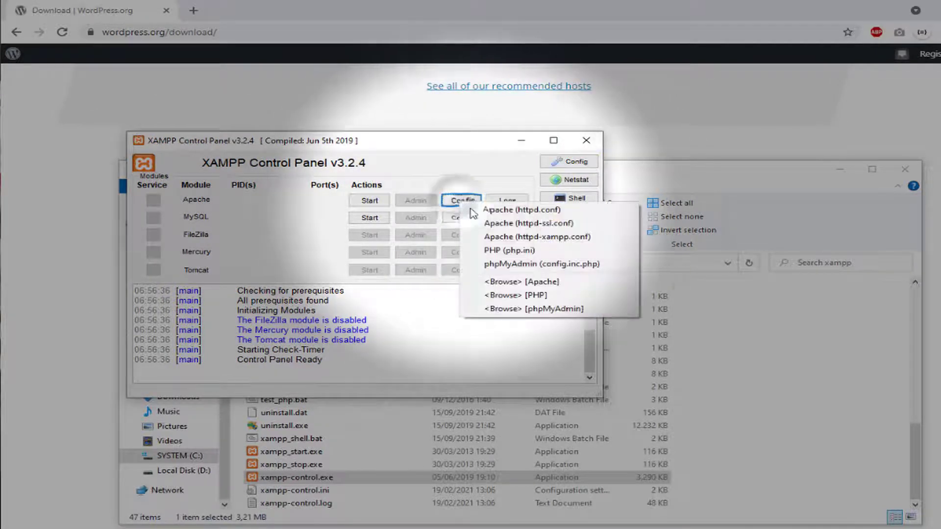
{"action": "left_click", "coordinate": [490, 211]}
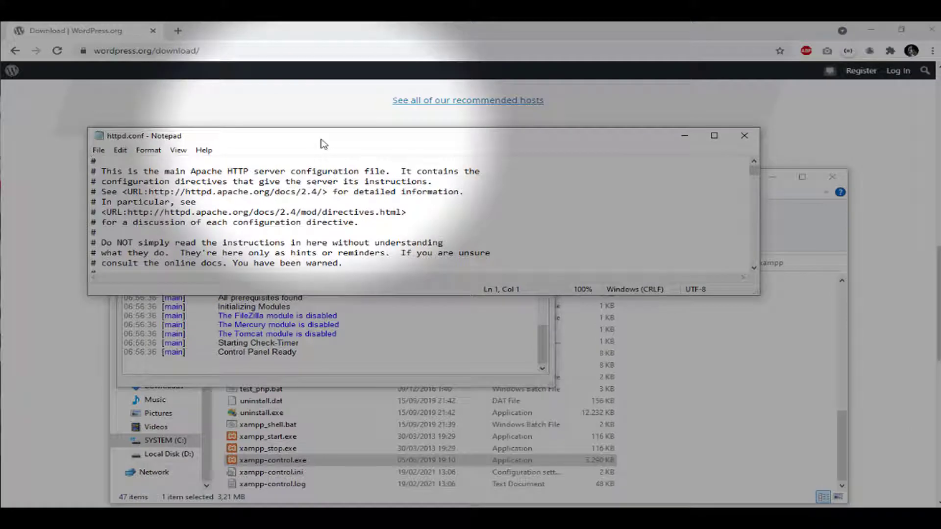
Maximise Notepad and find 'documentroot' in httpd.conf using Edit > Find
{"action": "left_click_drag", "start_coordinate": [335, 137], "coordinate": [291, 1]}
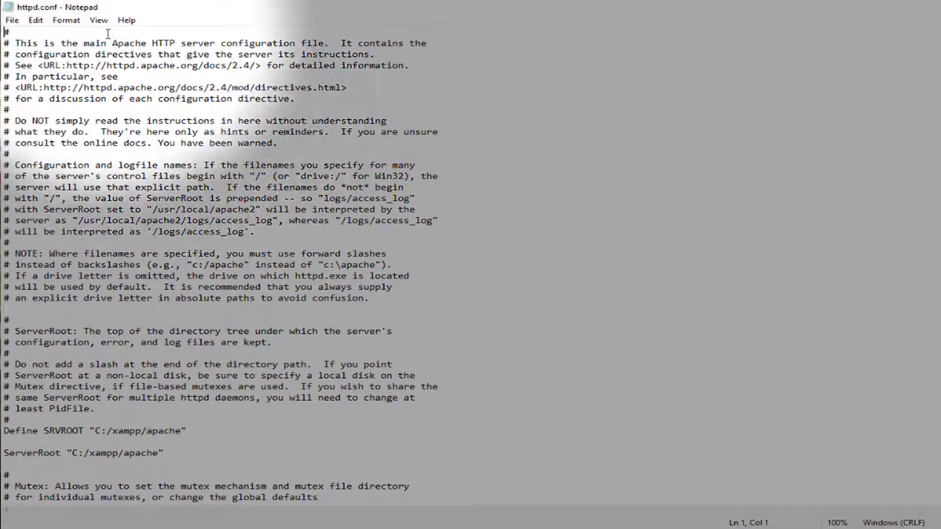
{"action": "key", "text": "ctrl+f"}
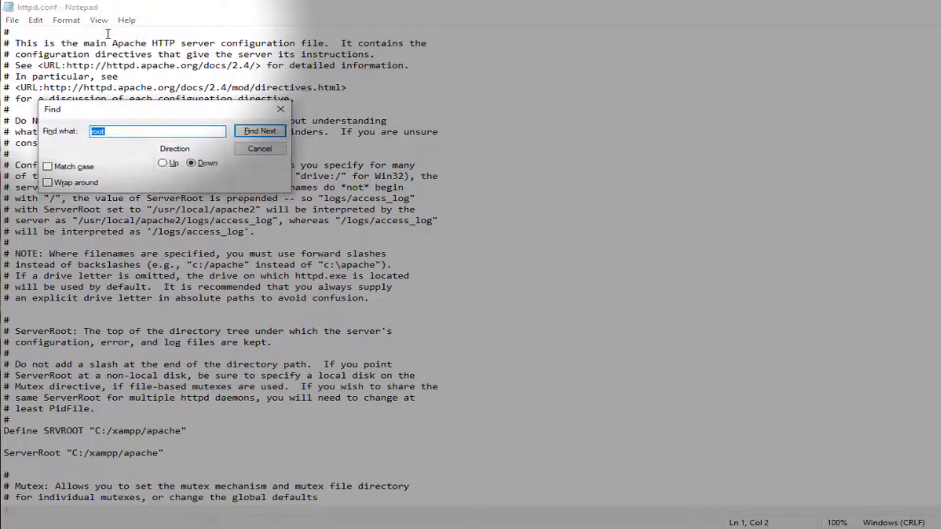
{"action": "left_click", "coordinate": [260, 149]}
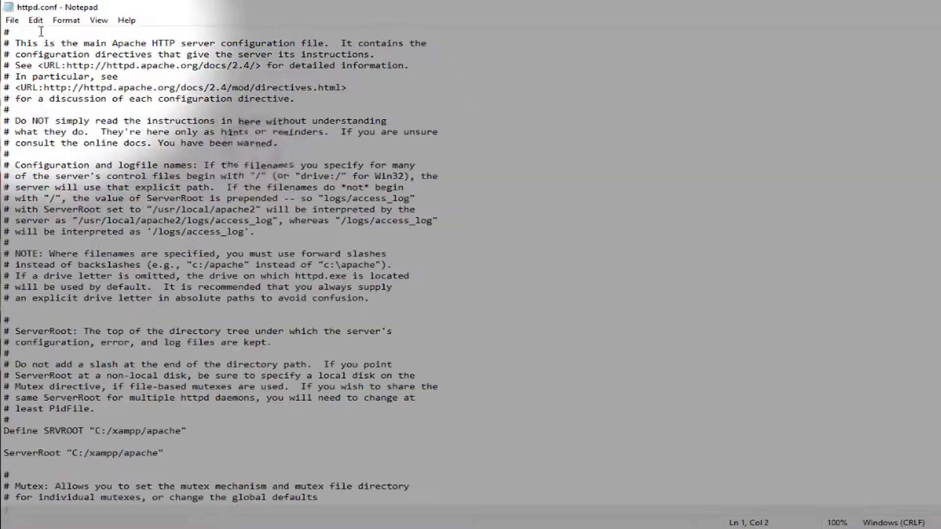
{"action": "left_click", "coordinate": [35, 21]}
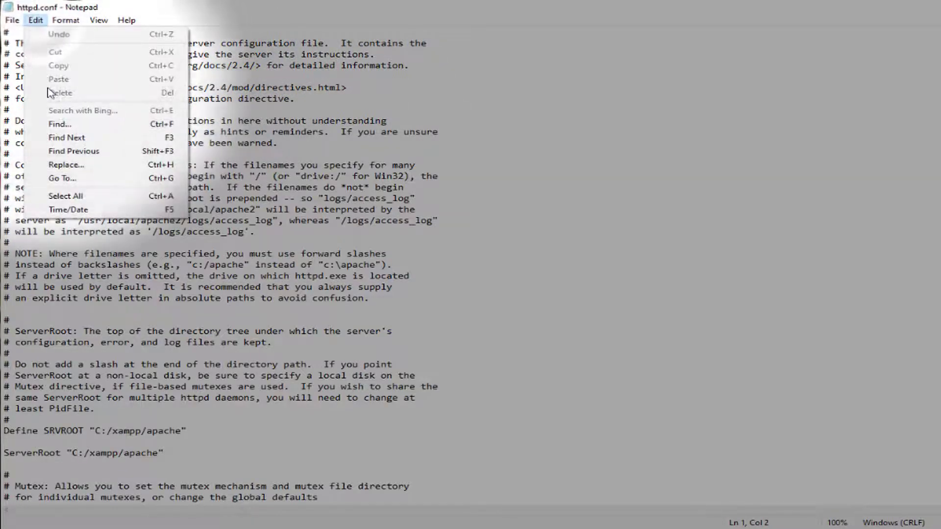
{"action": "left_click", "coordinate": [60, 124]}
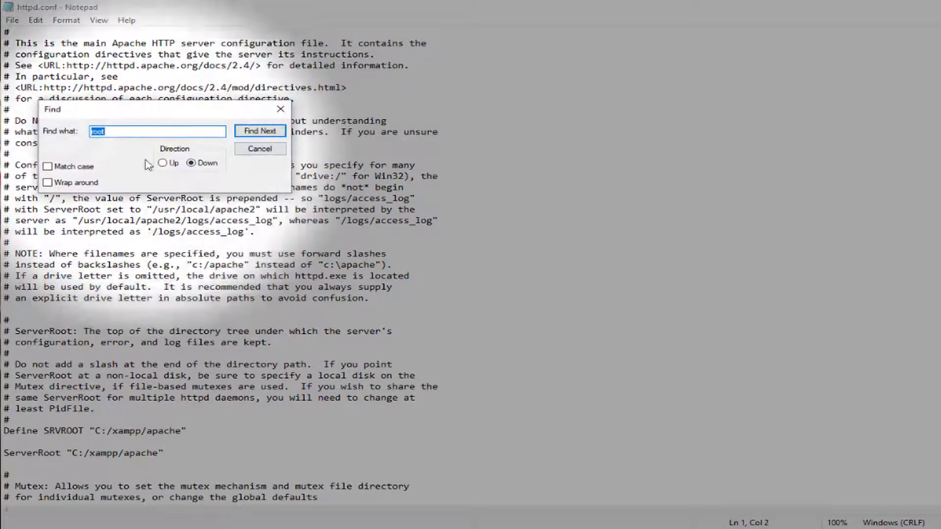
{"action": "left_click_drag", "start_coordinate": [136, 132], "coordinate": [48, 141]}
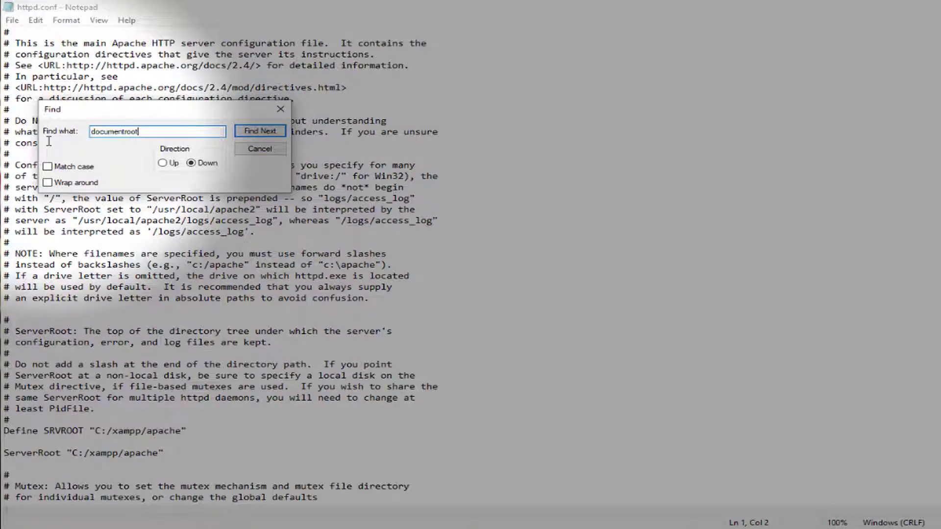
{"action": "key", "text": "Return"}
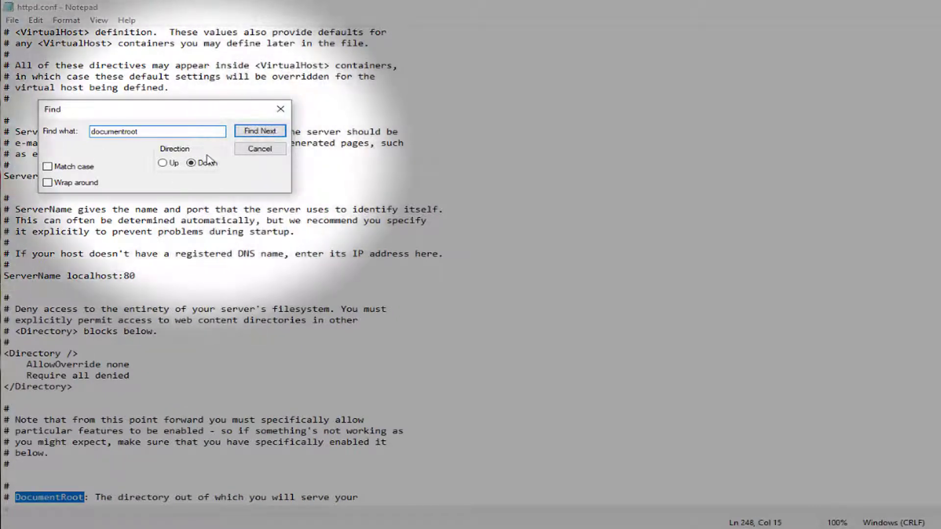
{"action": "scroll", "coordinate": [202, 353], "scroll_direction": "down", "scroll_amount": 3}
{"action": "scroll", "coordinate": [202, 353], "scroll_direction": "down", "scroll_amount": 4}
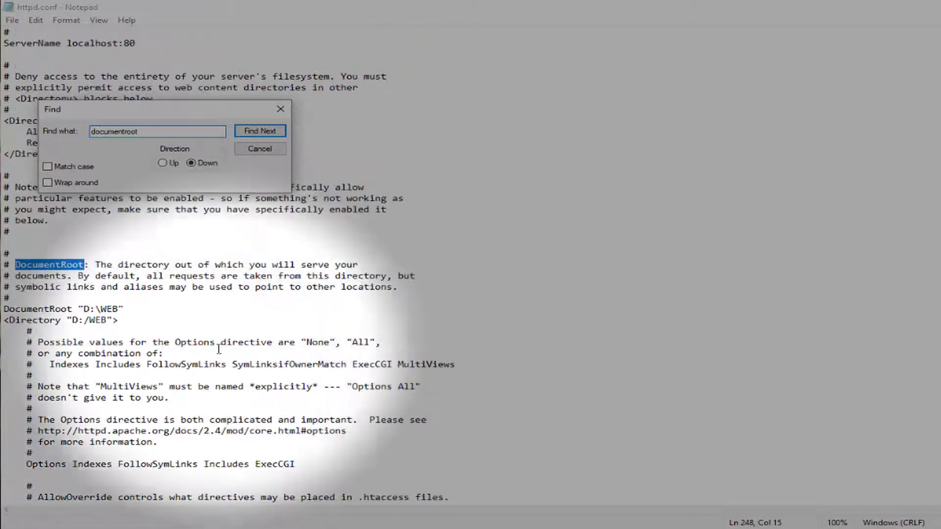
{"action": "left_click", "coordinate": [259, 148]}
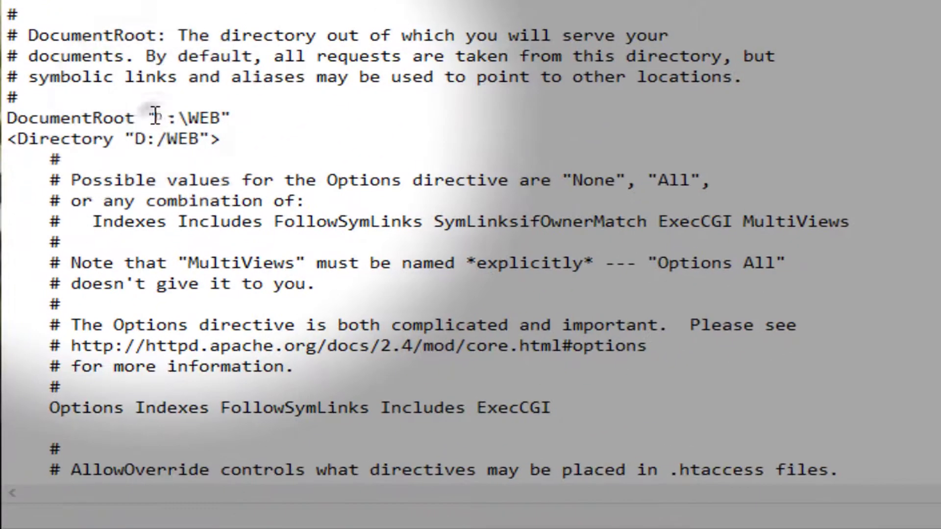
Highlight the D: drive in the DocumentRoot "D:\WEB" path
{"action": "left_click_drag", "start_coordinate": [82, 309], "coordinate": [92, 310]}
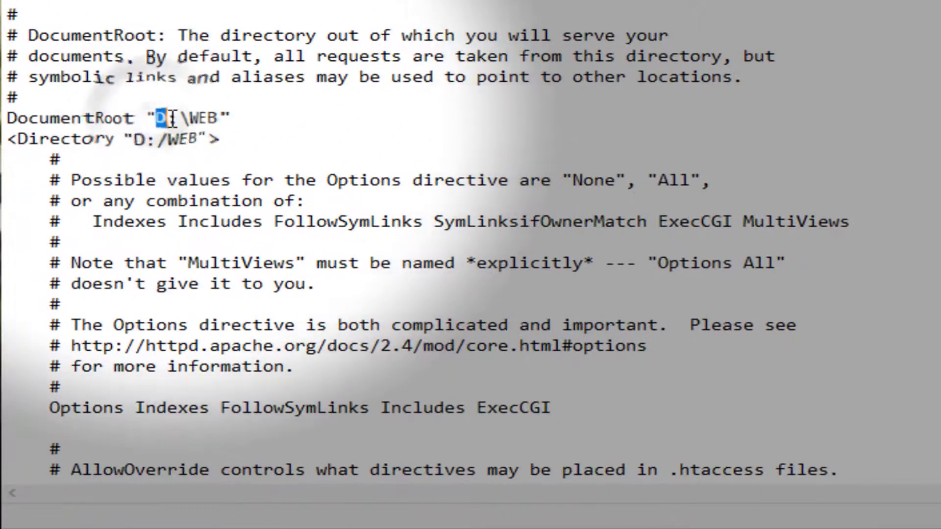
{"action": "left_click_drag", "start_coordinate": [171, 119], "coordinate": [179, 119]}
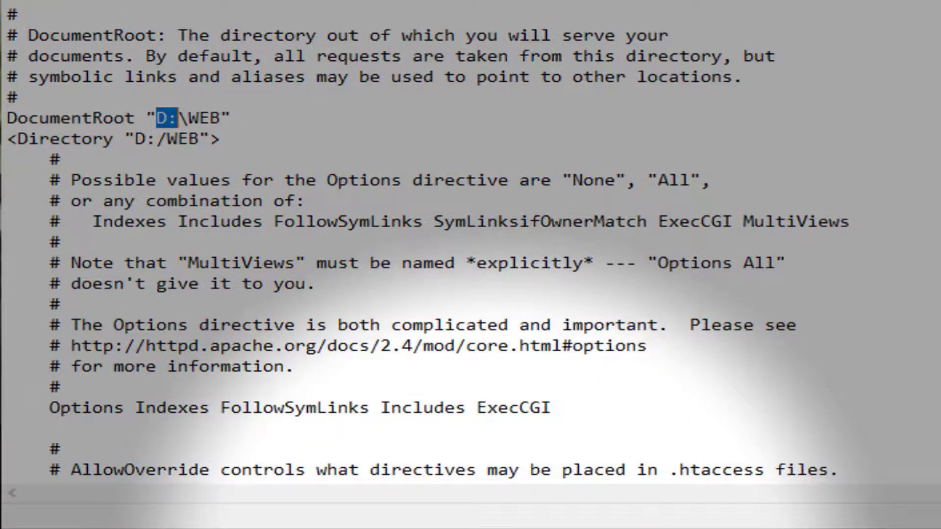
{"action": "left_click", "coordinate": [495, 528]}
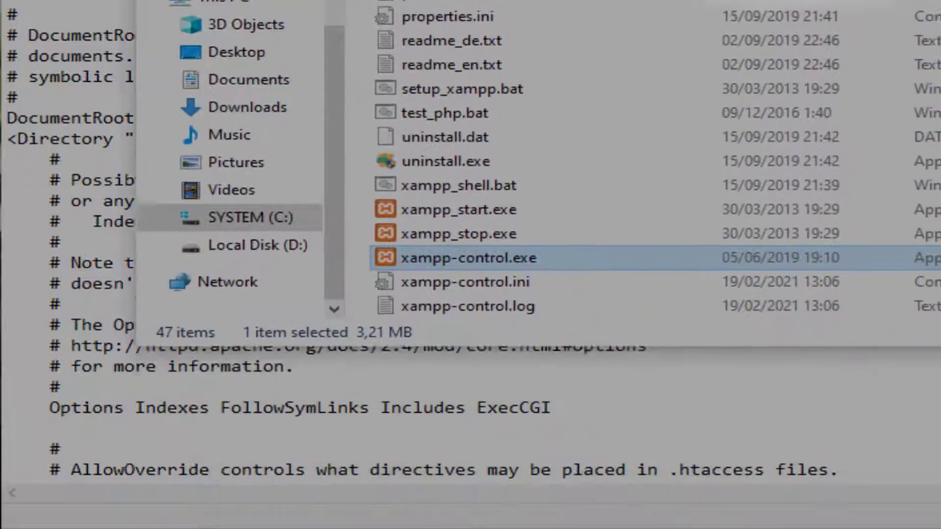
Open D:\WEB and paste the copied wordpress folder into it
{"action": "left_click", "coordinate": [308, 245]}
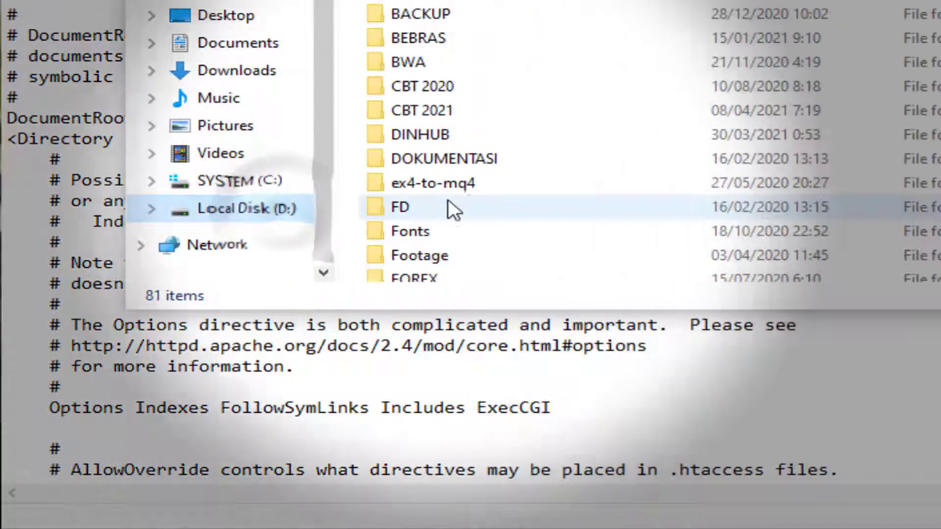
{"action": "scroll", "coordinate": [448, 199], "scroll_direction": "down", "scroll_amount": 3}
{"action": "left_click", "coordinate": [496, 171]}
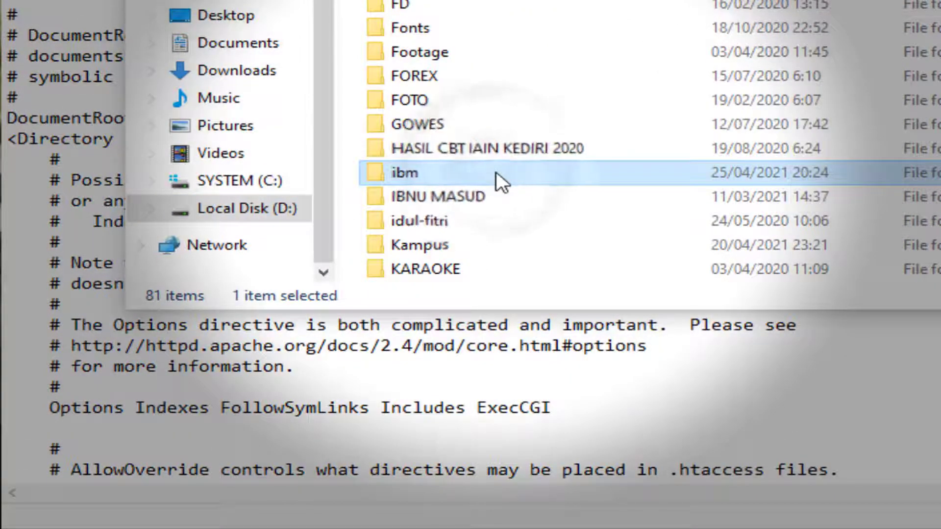
{"action": "scroll", "coordinate": [496, 171], "scroll_direction": "down", "scroll_amount": 10}
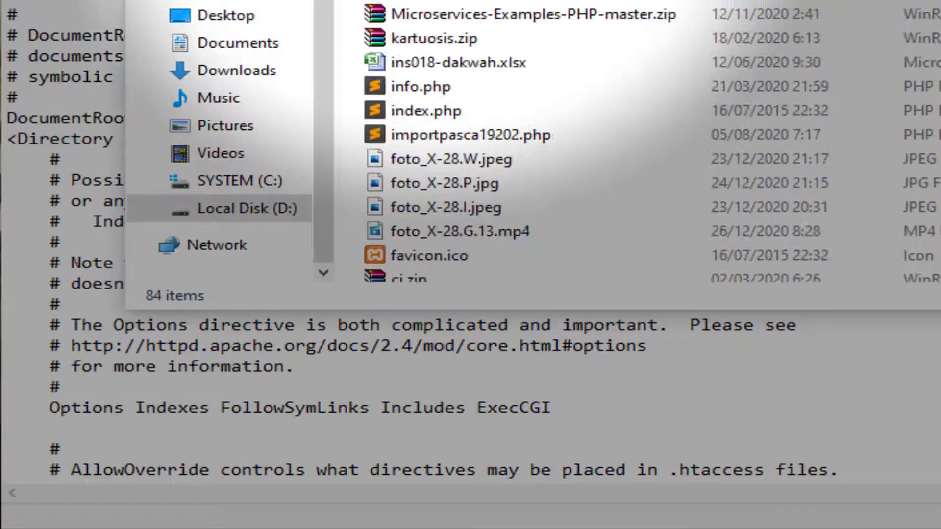
{"action": "scroll", "coordinate": [725, 24], "scroll_direction": "down", "scroll_amount": 12}
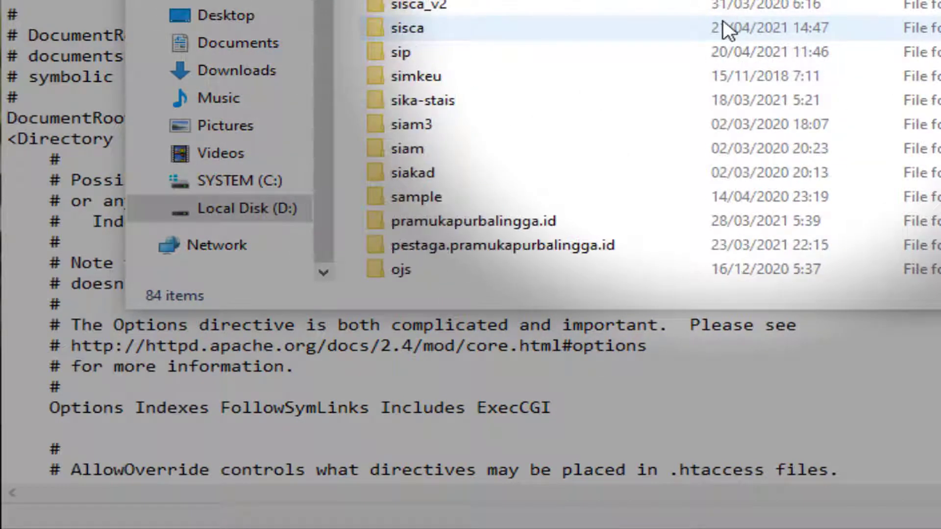
{"action": "scroll", "coordinate": [723, 24], "scroll_direction": "down", "scroll_amount": 8}
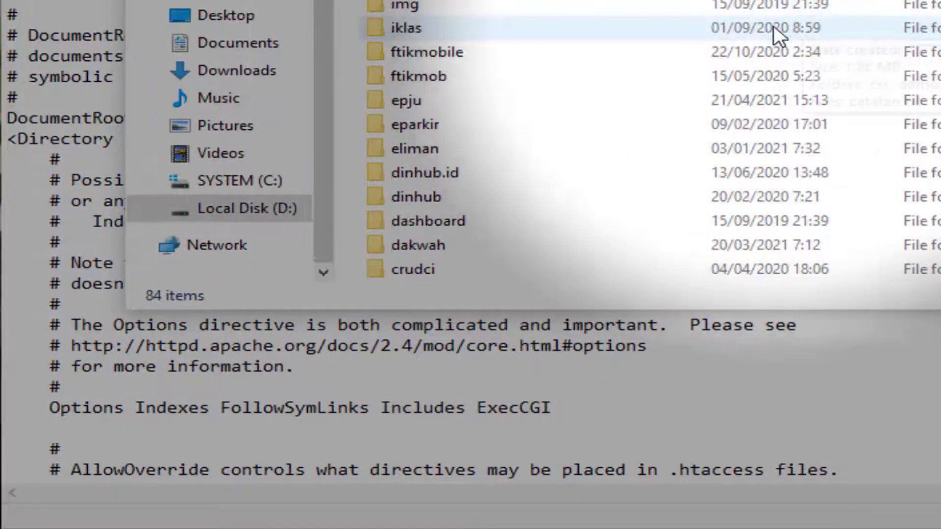
{"action": "scroll", "coordinate": [764, 49], "scroll_direction": "down", "scroll_amount": 5}
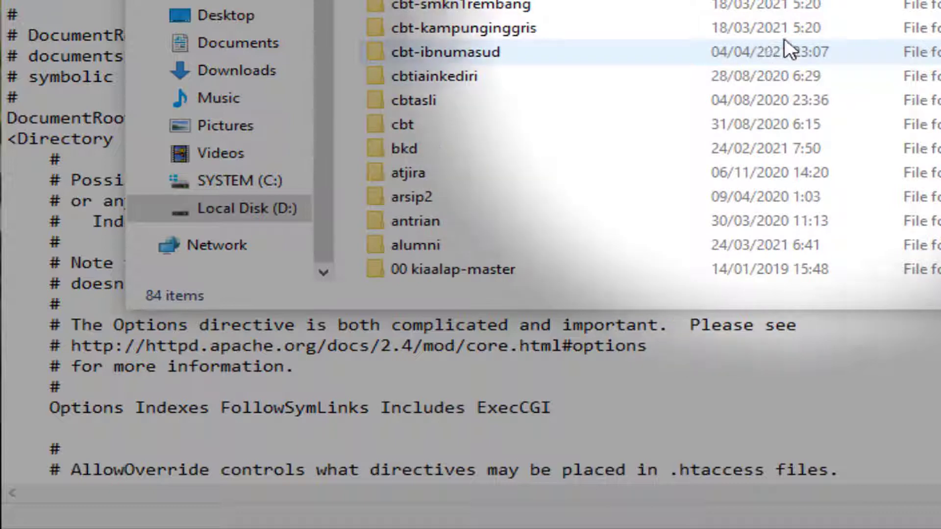
{"action": "scroll", "coordinate": [588, 137], "scroll_direction": "up", "scroll_amount": 12}
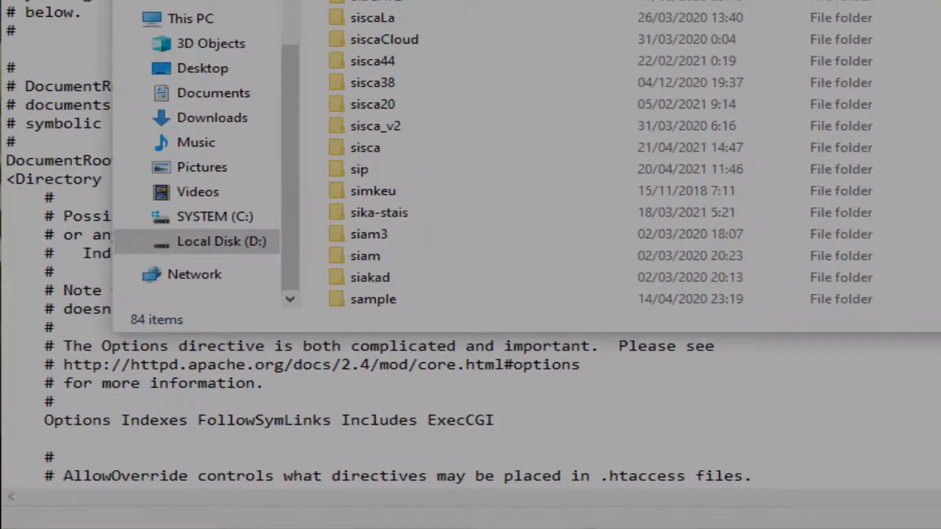
{"action": "right_click", "coordinate": [814, 267]}
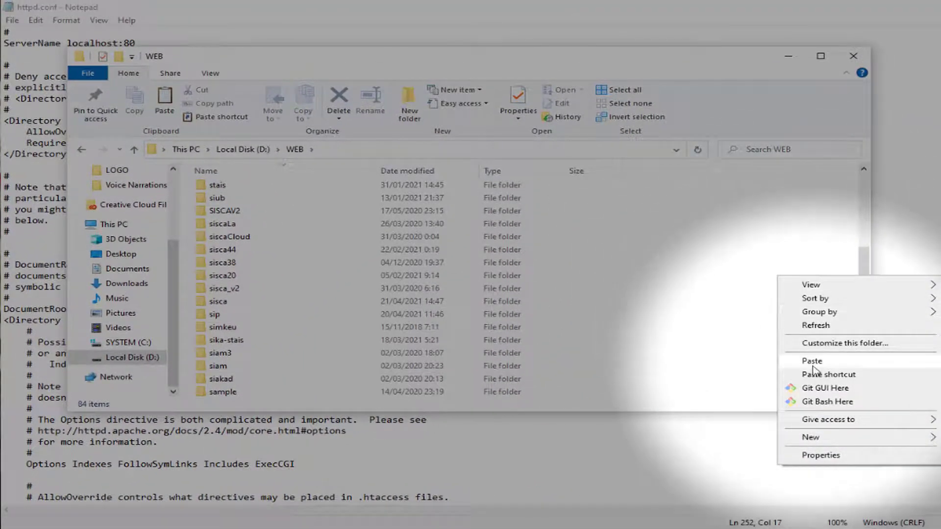
{"action": "left_click", "coordinate": [812, 365]}
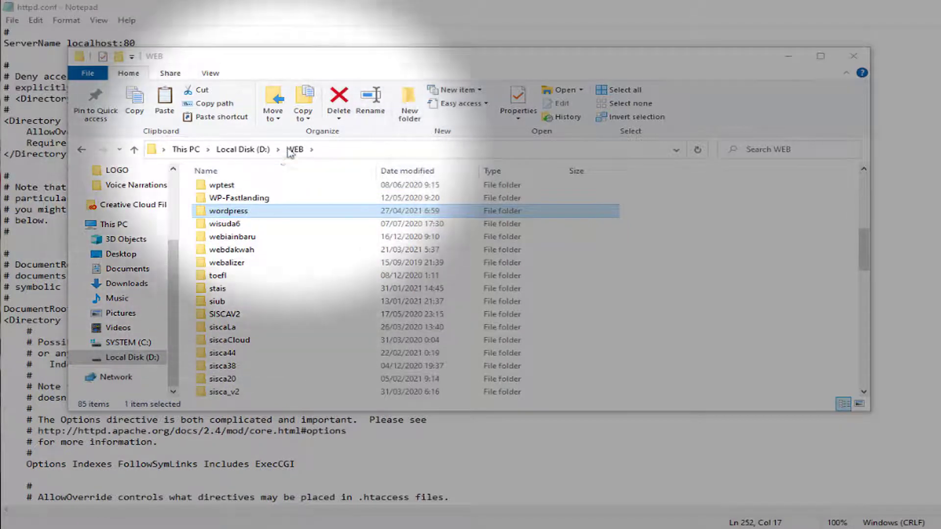
Rename the wordpress folder in WEB to webku
{"action": "right_click", "coordinate": [244, 210]}
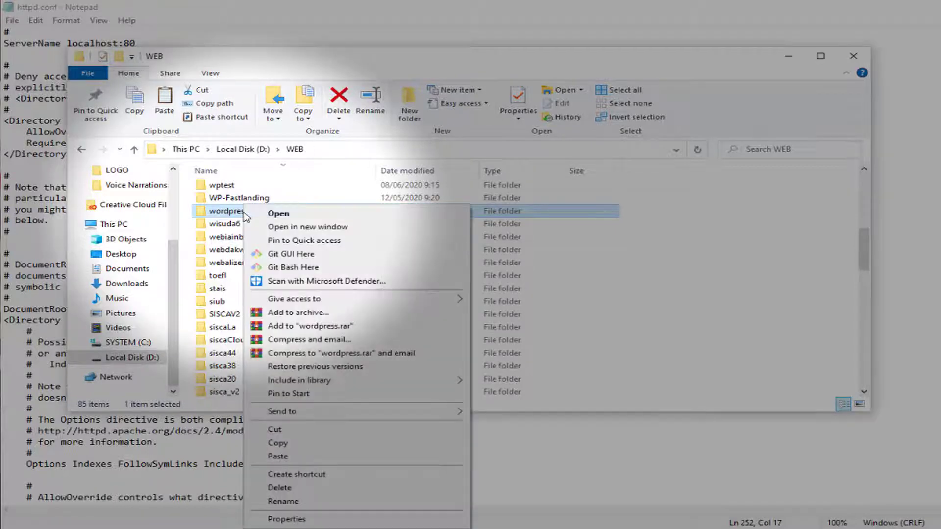
{"action": "left_click", "coordinate": [284, 501]}
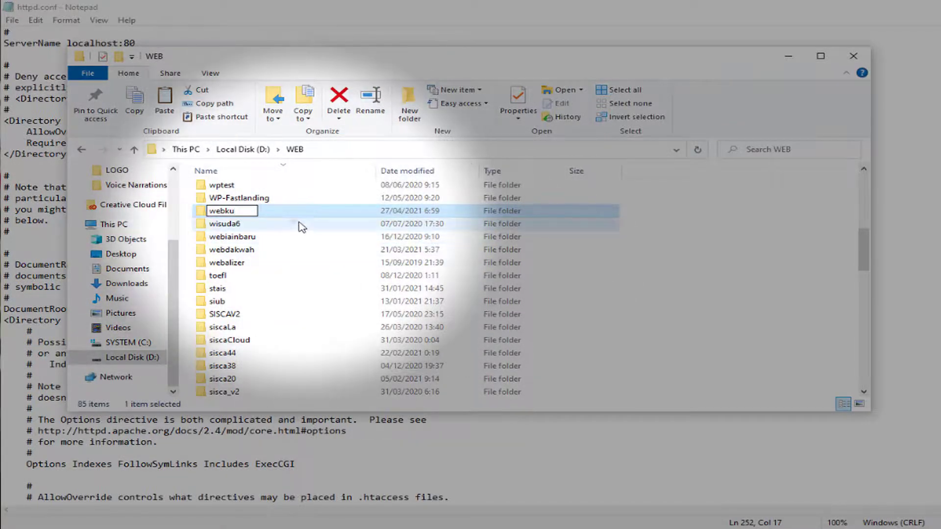
{"action": "key", "text": "Return"}
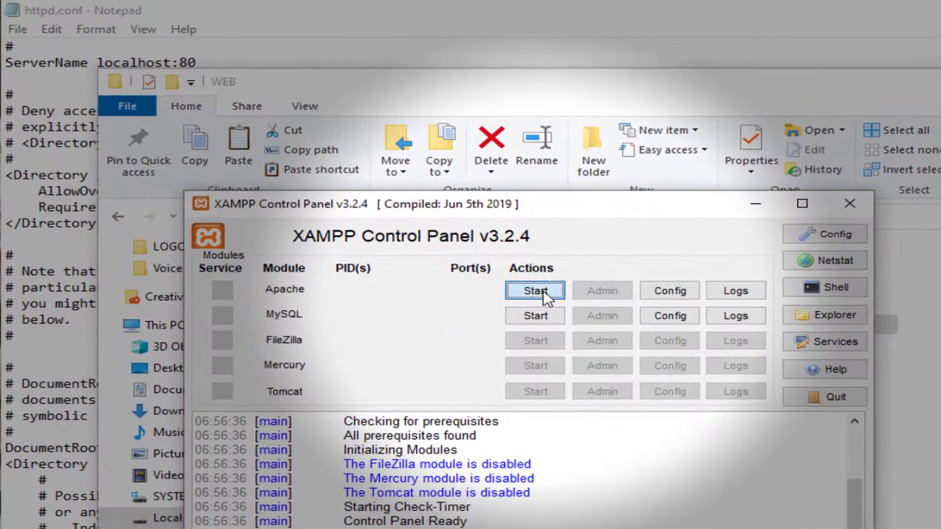
Start the Apache and MySQL servers in the XAMPP Control Panel
{"action": "left_click", "coordinate": [379, 205]}
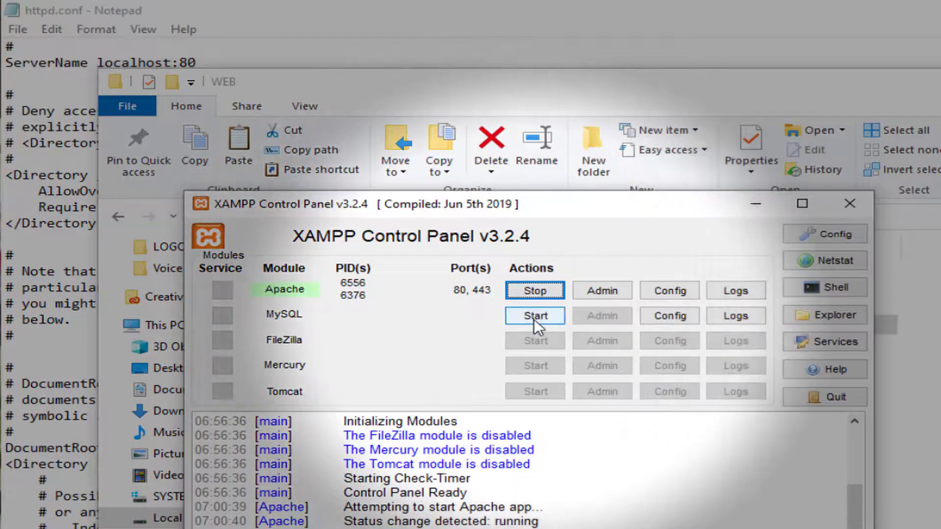
{"action": "left_click", "coordinate": [534, 319]}
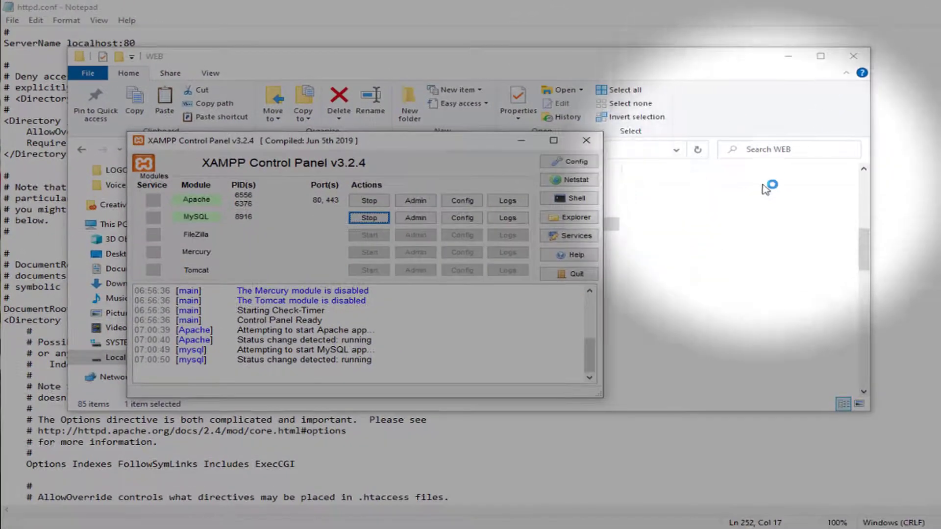
{"action": "left_click", "coordinate": [926, 98]}
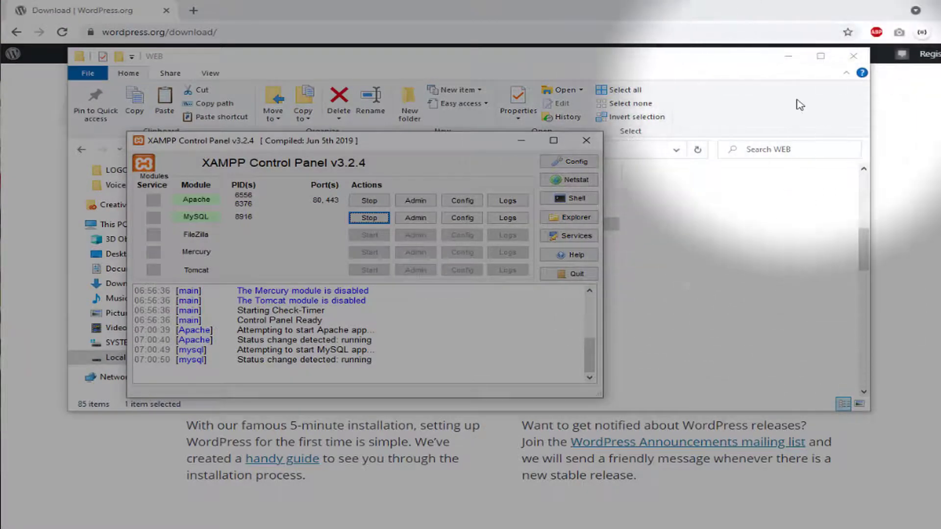
Close the WEB folder window and minimize XAMPP to get back to Chrome
{"action": "left_click", "coordinate": [854, 57]}
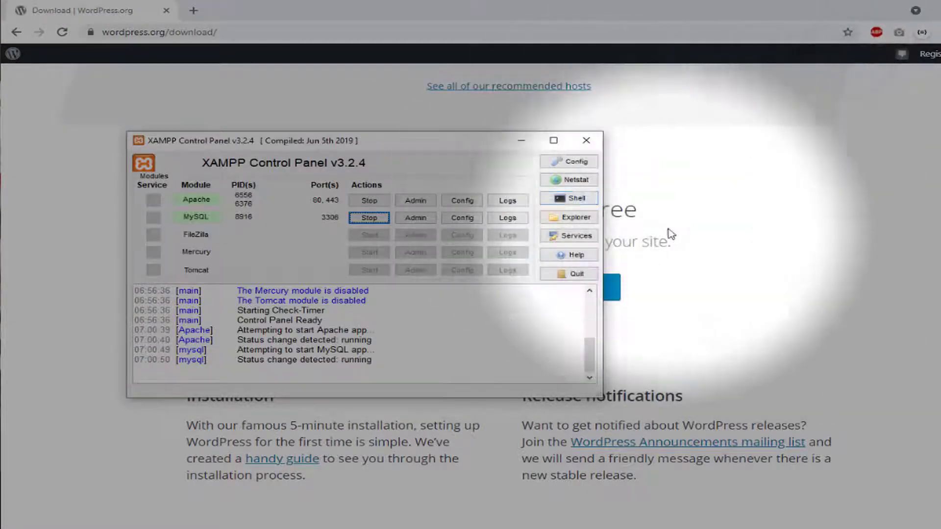
{"action": "left_click", "coordinate": [779, 223]}
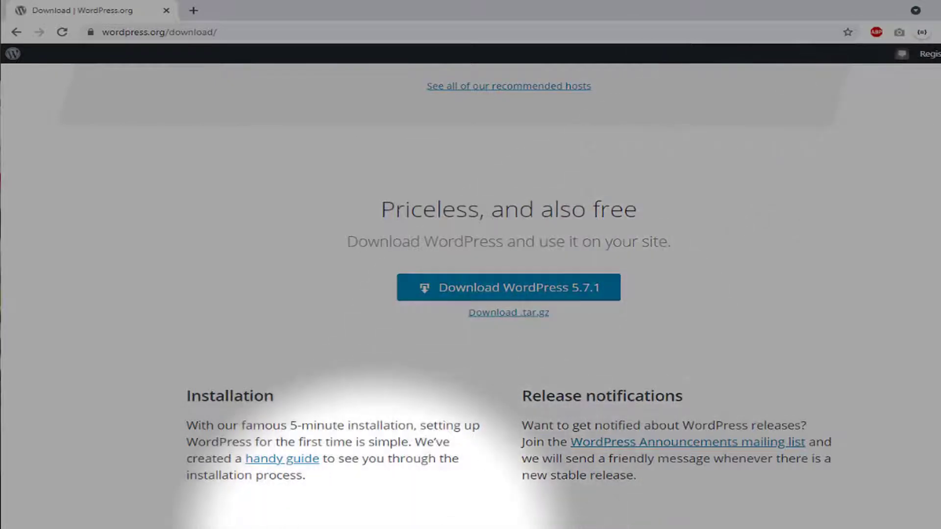
{"action": "left_click", "coordinate": [373, 528]}
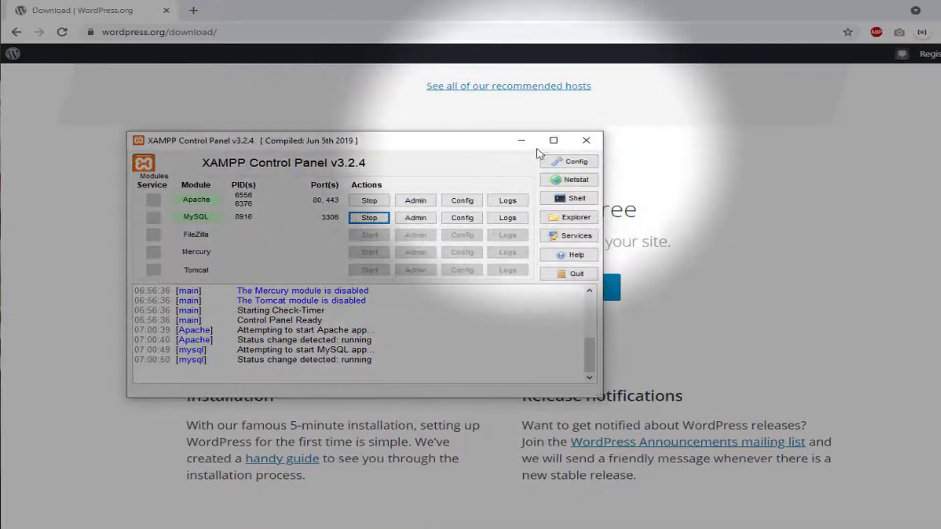
{"action": "left_click", "coordinate": [528, 140]}
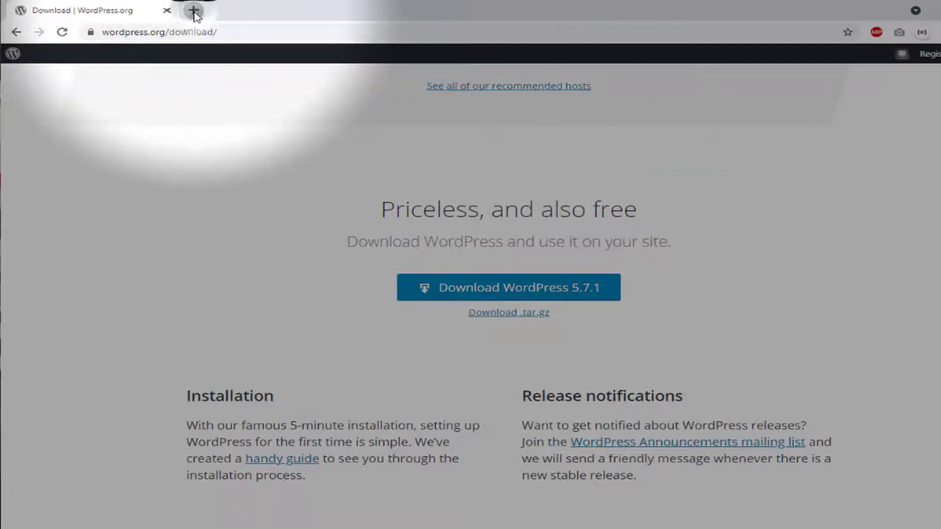
Load localhost/phpmyadmin in a new Chrome tab
{"action": "left_click", "coordinate": [193, 11]}
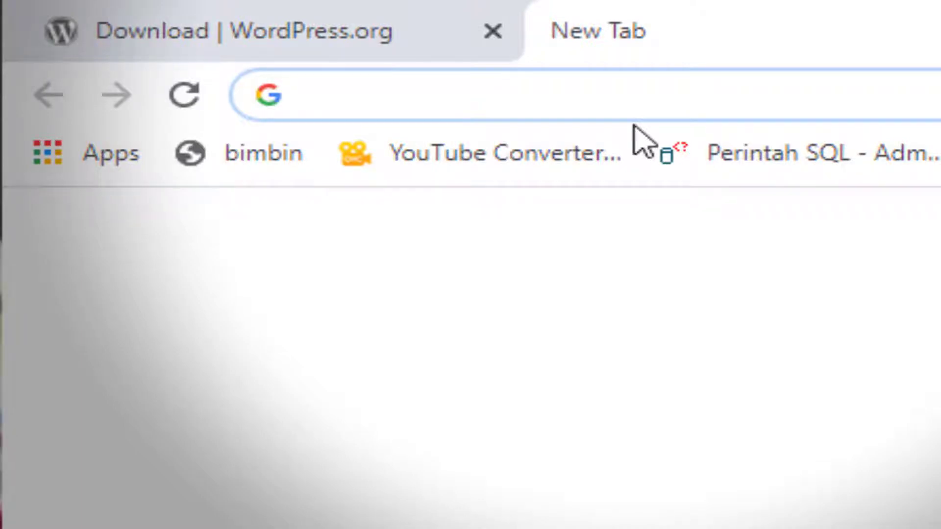
{"action": "type", "text": "lo"}
{"action": "key", "text": "Right"}
{"action": "key", "text": "BackSpace"}
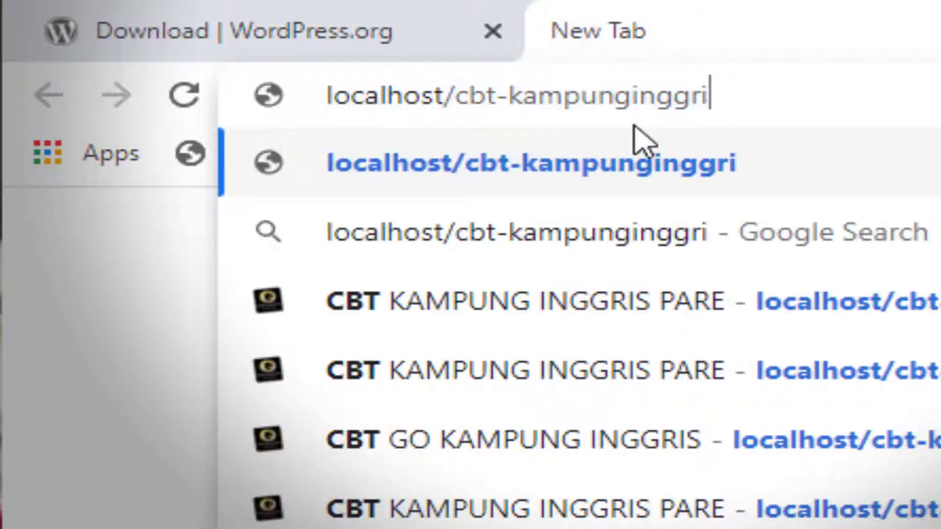
{"action": "key", "text": "BackSpace"}
{"action": "key", "text": "BackSpace"}
{"action": "key", "text": "BackSpace"}
{"action": "key", "text": "BackSpace"}
{"action": "key", "text": "BackSpace"}
{"action": "key", "text": "BackSpace"}
{"action": "key", "text": "BackSpace"}
{"action": "key", "text": "BackSpace"}
{"action": "key", "text": "BackSpace"}
{"action": "key", "text": "BackSpace"}
{"action": "key", "text": "BackSpace"}
{"action": "key", "text": "BackSpace"}
{"action": "key", "text": "BackSpace"}
{"action": "key", "text": "BackSpace"}
{"action": "key", "text": "BackSpace"}
{"action": "key", "text": "BackSpace"}
{"action": "key", "text": "BackSpace"}
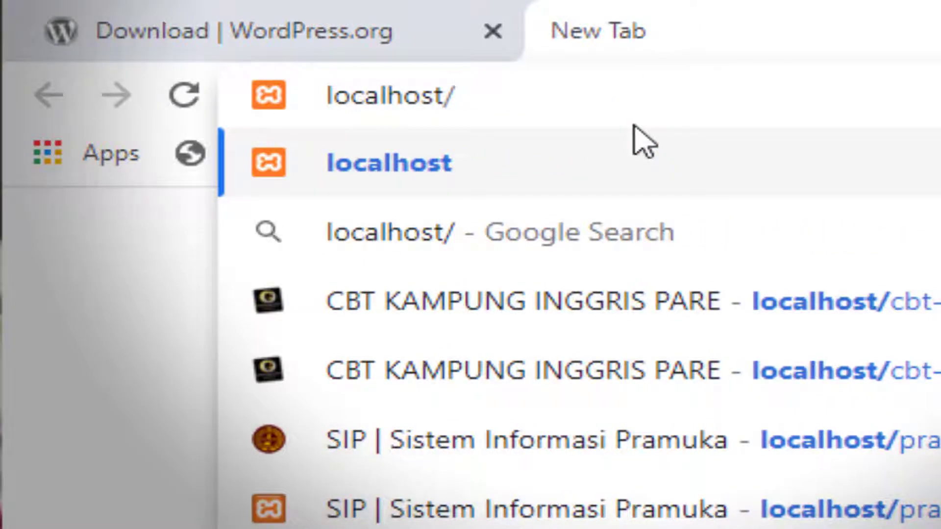
{"action": "type", "text": "phpmyadmin"}
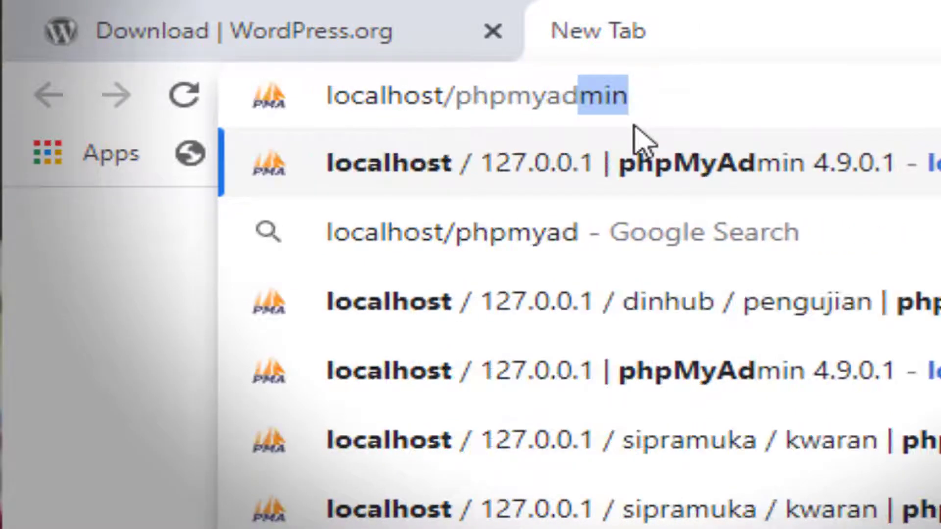
{"action": "key", "text": "Return"}
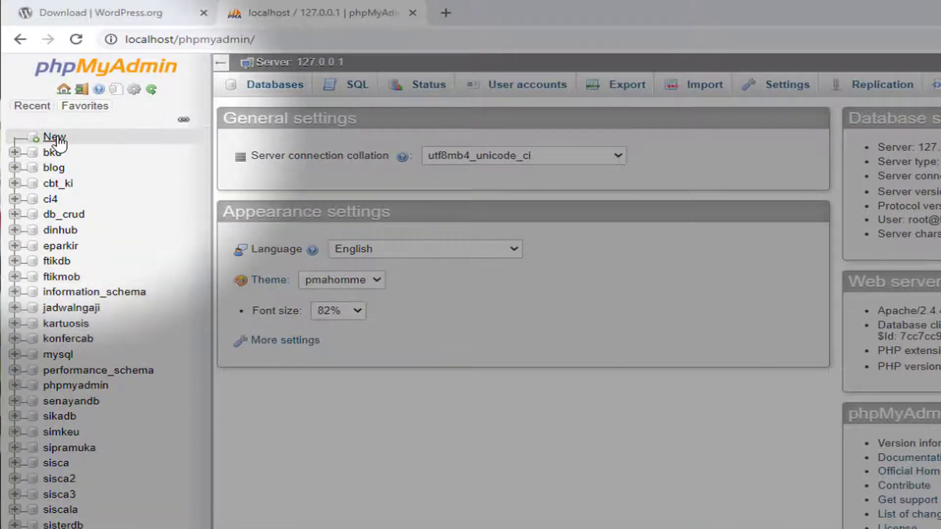
Create an empty database named webkudb from phpMyAdmin's New panel
{"action": "left_click", "coordinate": [55, 138]}
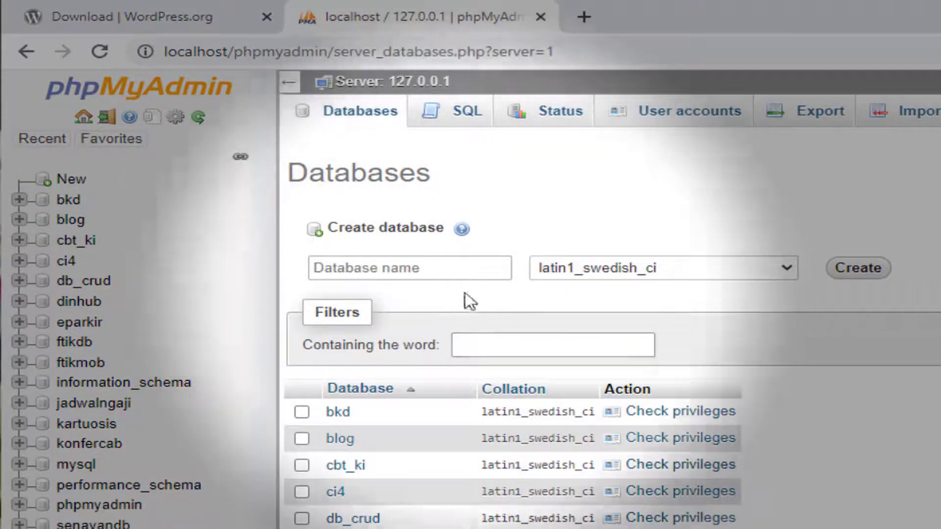
{"action": "left_click", "coordinate": [435, 268]}
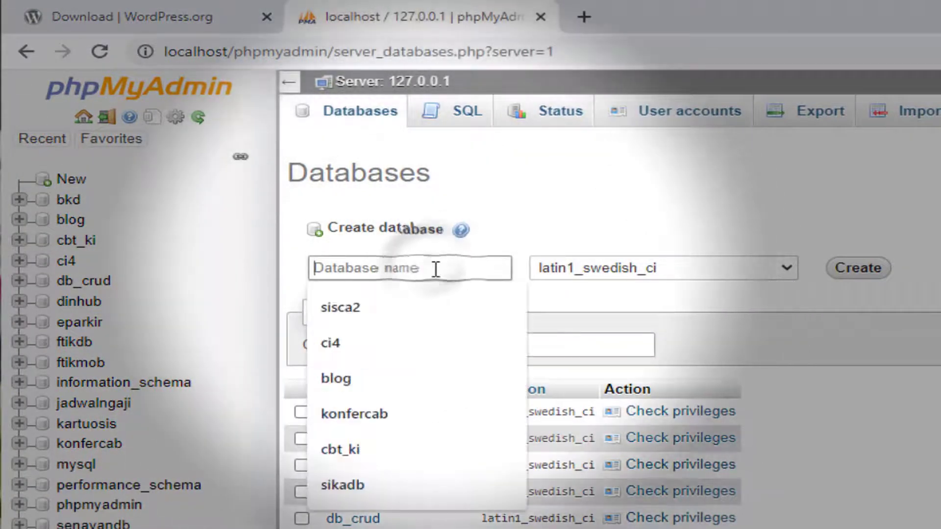
{"action": "type", "text": "webkudb"}
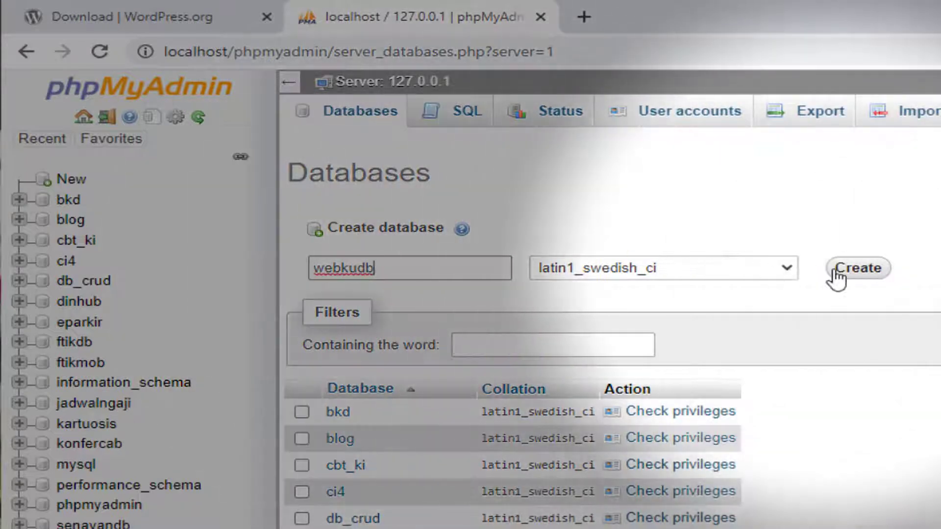
{"action": "left_click", "coordinate": [861, 272]}
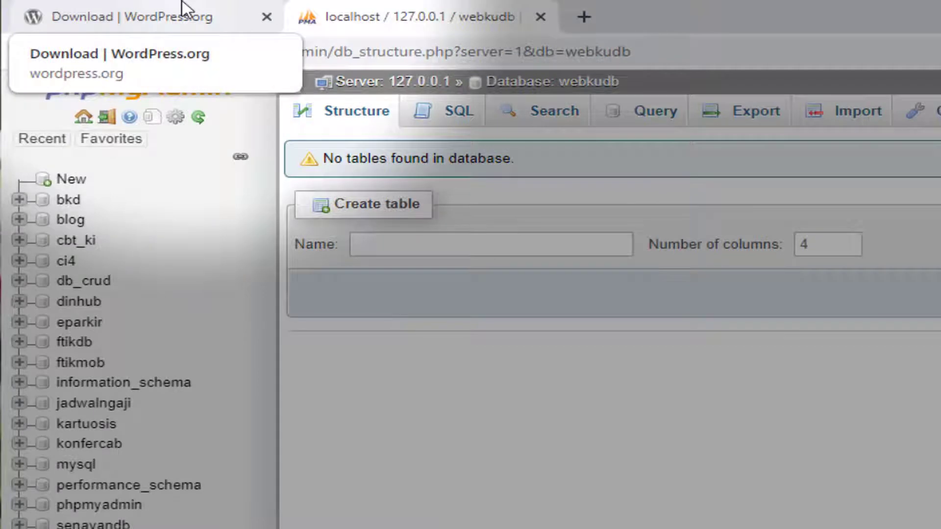
Close the WordPress.org tab and load localhost/webku in a new tab
{"action": "left_click", "coordinate": [132, 12]}
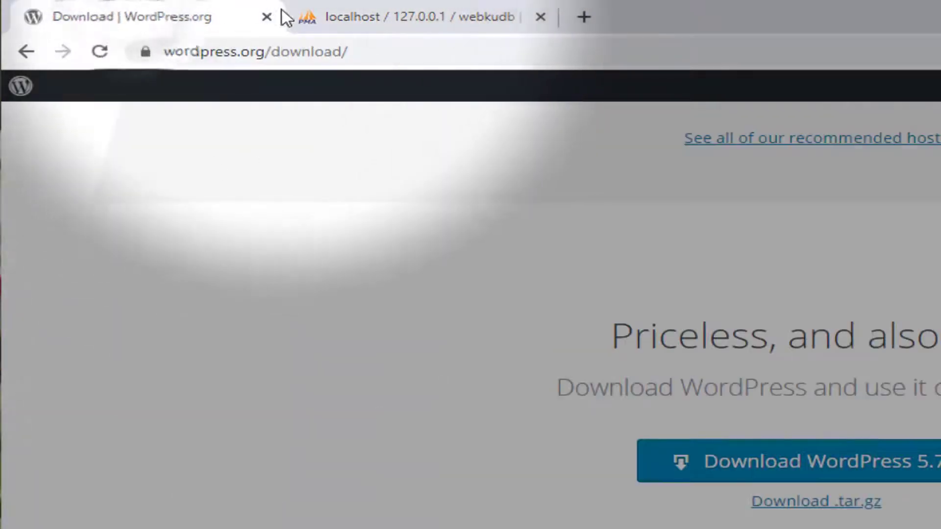
{"action": "left_click", "coordinate": [266, 15]}
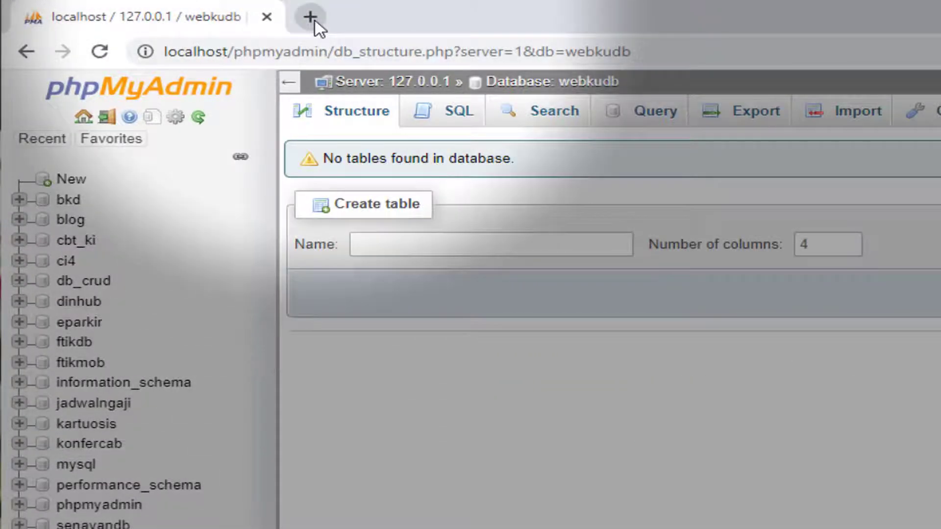
{"action": "left_click", "coordinate": [311, 18]}
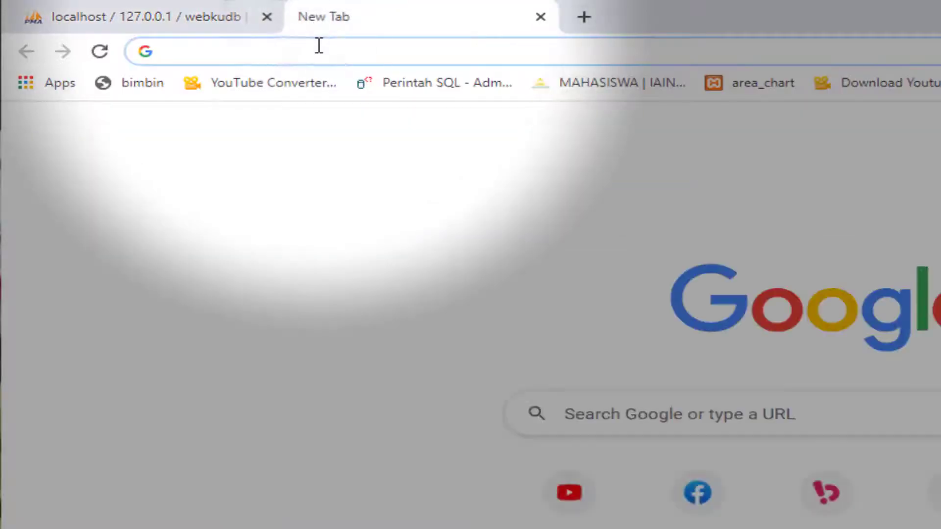
{"action": "type", "text": "localhost/cbt-kampunginggris"}
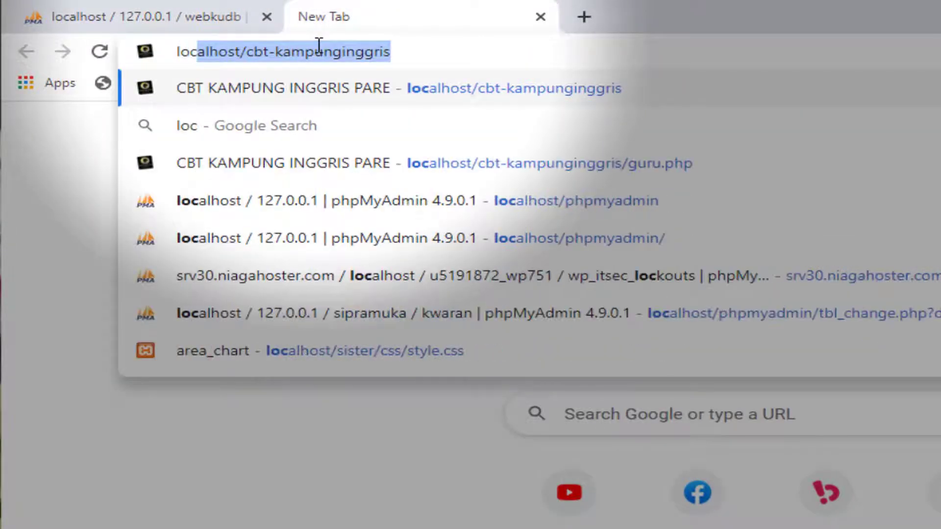
{"action": "key", "text": "Right"}
{"action": "key", "text": "BackSpace"}
{"action": "key", "text": "BackSpace"}
{"action": "key", "text": "BackSpace"}
{"action": "key", "text": "BackSpace"}
{"action": "key", "text": "BackSpace"}
{"action": "key", "text": "BackSpace"}
{"action": "key", "text": "BackSpace"}
{"action": "key", "text": "BackSpace"}
{"action": "key", "text": "BackSpace"}
{"action": "key", "text": "BackSpace"}
{"action": "key", "text": "BackSpace"}
{"action": "key", "text": "BackSpace"}
{"action": "key", "text": "BackSpace"}
{"action": "key", "text": "BackSpace"}
{"action": "key", "text": "BackSpace"}
{"action": "key", "text": "BackSpace"}
{"action": "key", "text": "BackSpace"}
{"action": "key", "text": "BackSpace"}
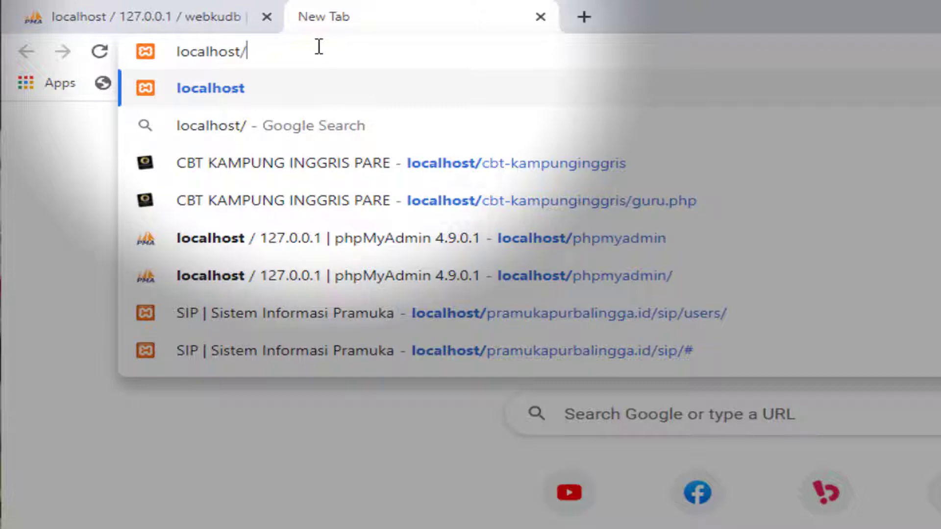
{"action": "type", "text": "webku"}
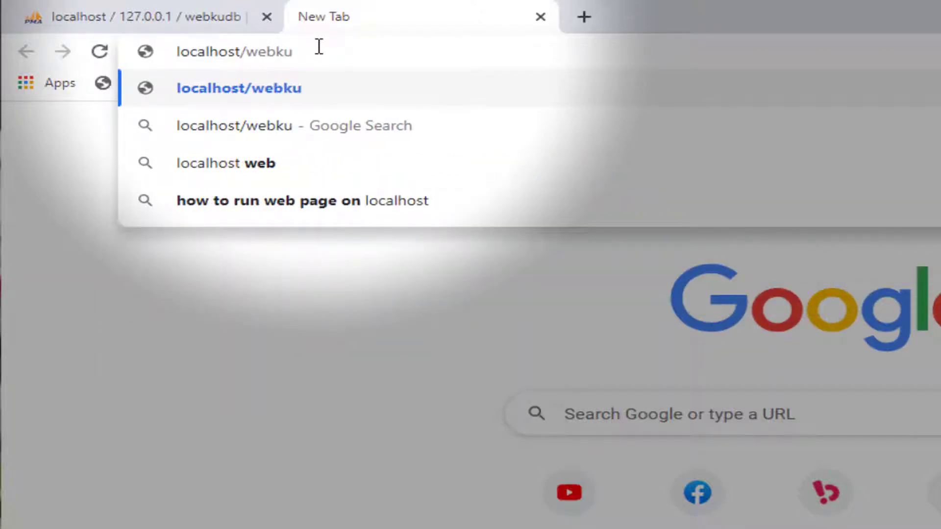
{"action": "key", "text": "Return"}
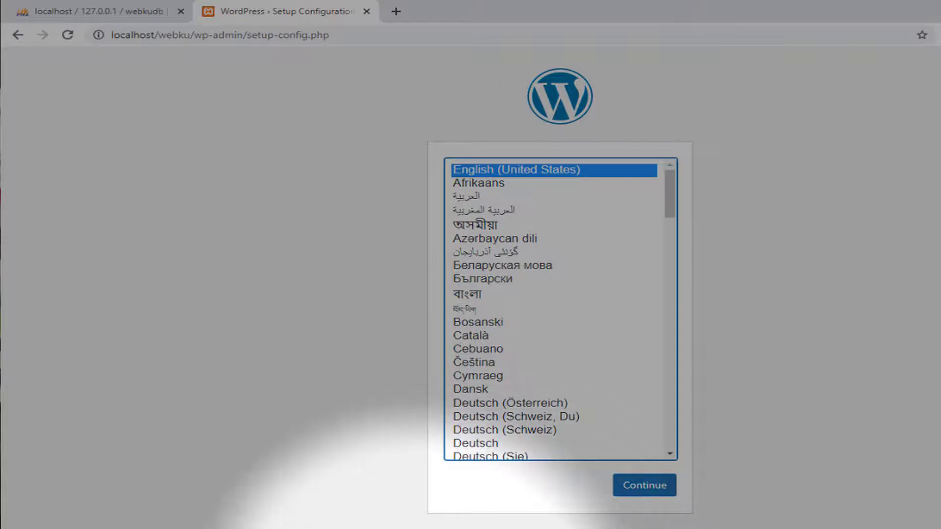
Keep English (United States) as the WordPress setup language and continue
{"action": "left_click", "coordinate": [402, 528]}
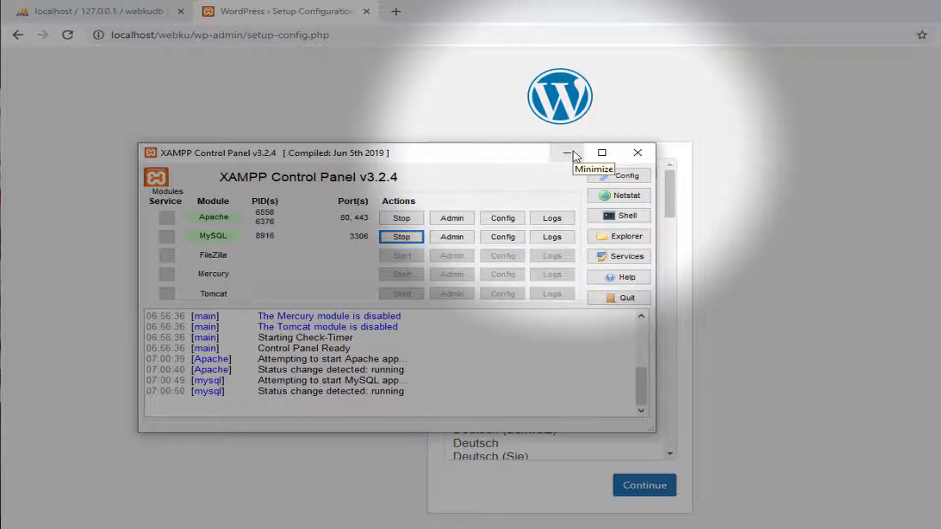
{"action": "left_click", "coordinate": [574, 153]}
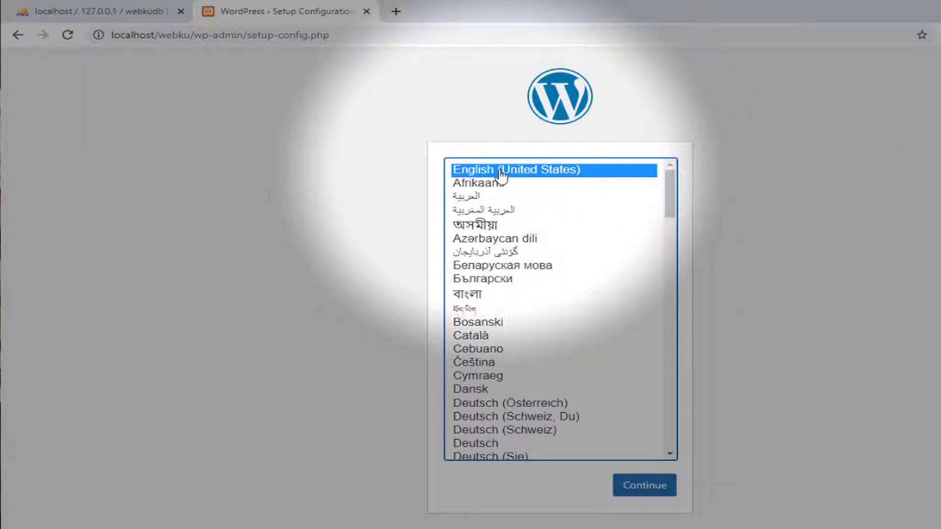
{"action": "scroll", "coordinate": [551, 323], "scroll_direction": "down", "scroll_amount": 2}
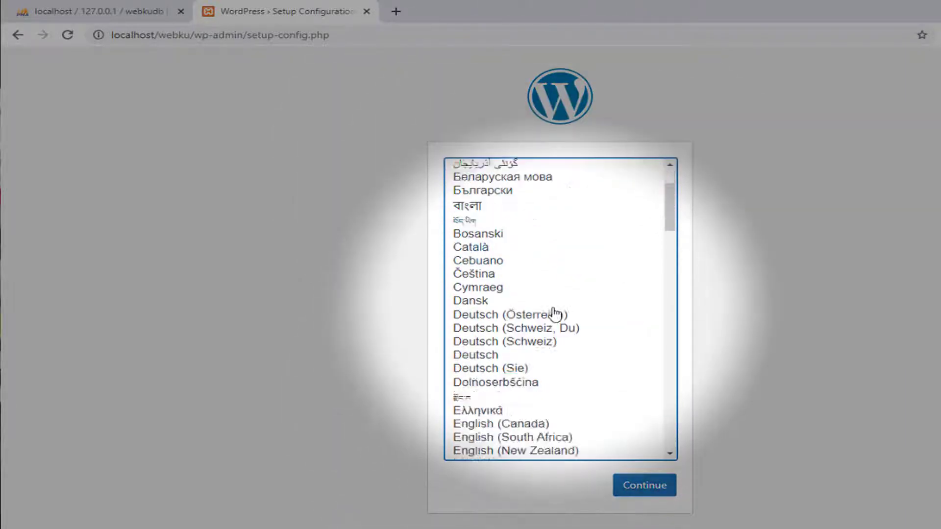
{"action": "scroll", "coordinate": [556, 312], "scroll_direction": "down", "scroll_amount": 4}
{"action": "scroll", "coordinate": [557, 314], "scroll_direction": "up", "scroll_amount": 6}
{"action": "scroll", "coordinate": [558, 319], "scroll_direction": "down", "scroll_amount": 9}
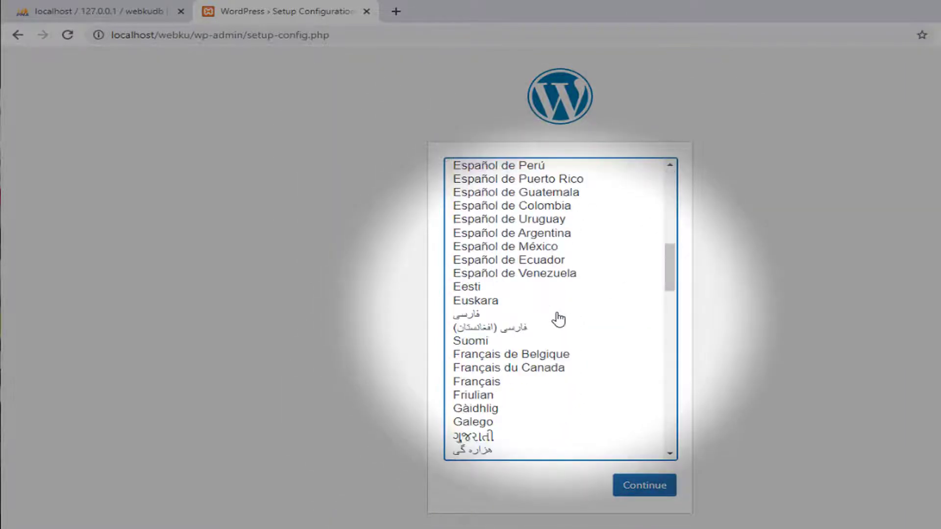
{"action": "scroll", "coordinate": [558, 319], "scroll_direction": "down", "scroll_amount": 10}
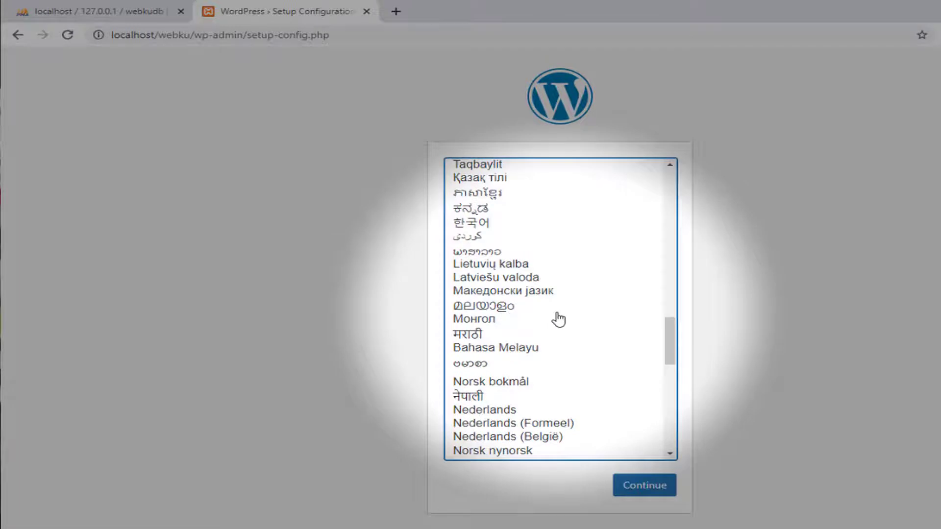
{"action": "scroll", "coordinate": [558, 319], "scroll_direction": "up", "scroll_amount": 15}
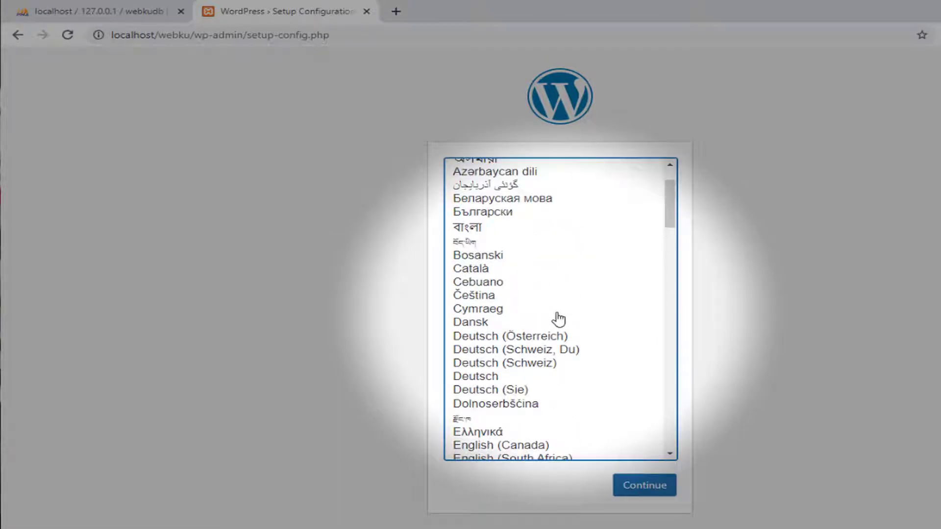
{"action": "scroll", "coordinate": [559, 320], "scroll_direction": "up", "scroll_amount": 2}
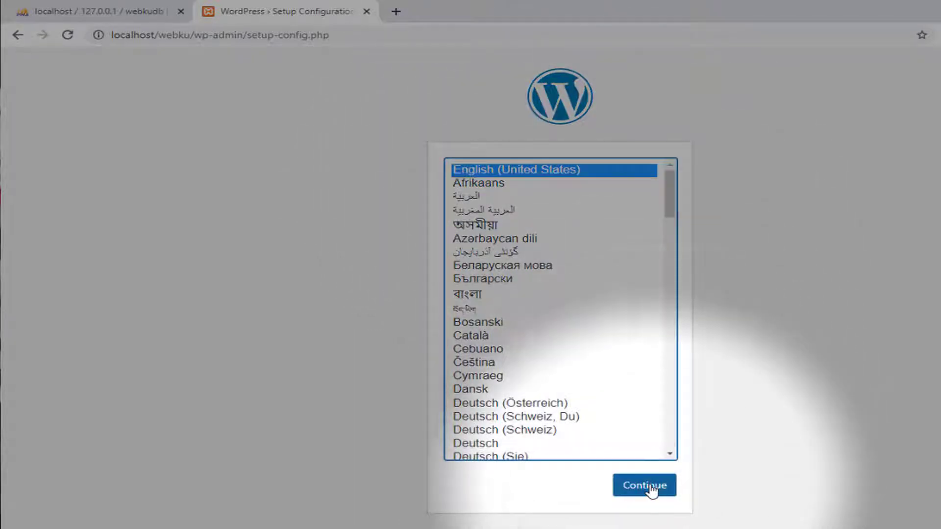
{"action": "left_click", "coordinate": [651, 490]}
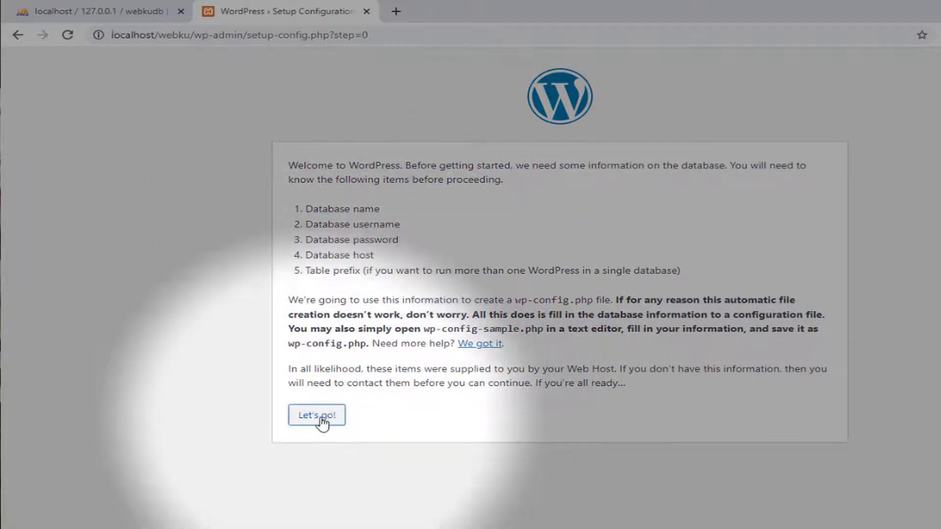
Enter database name webkudb, username root and an empty password in the setup form
{"action": "left_click", "coordinate": [320, 419]}
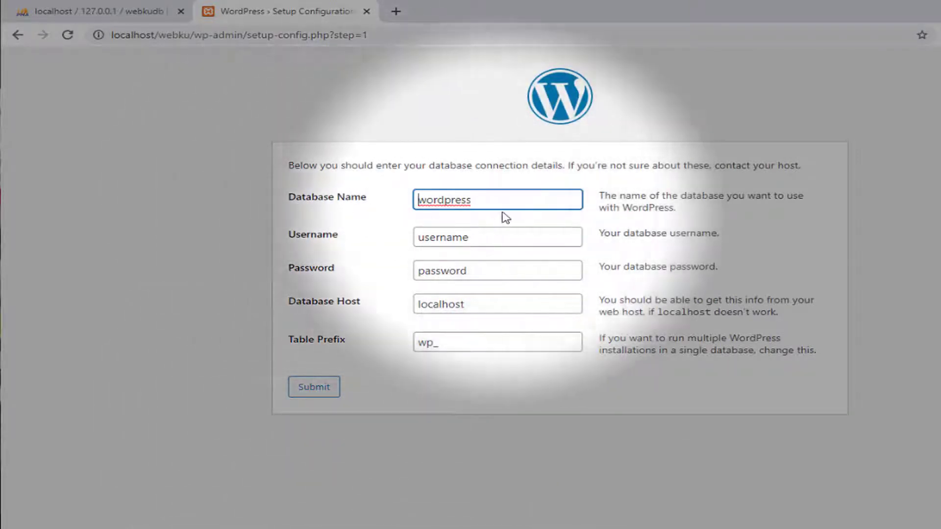
{"action": "double_click", "coordinate": [480, 196]}
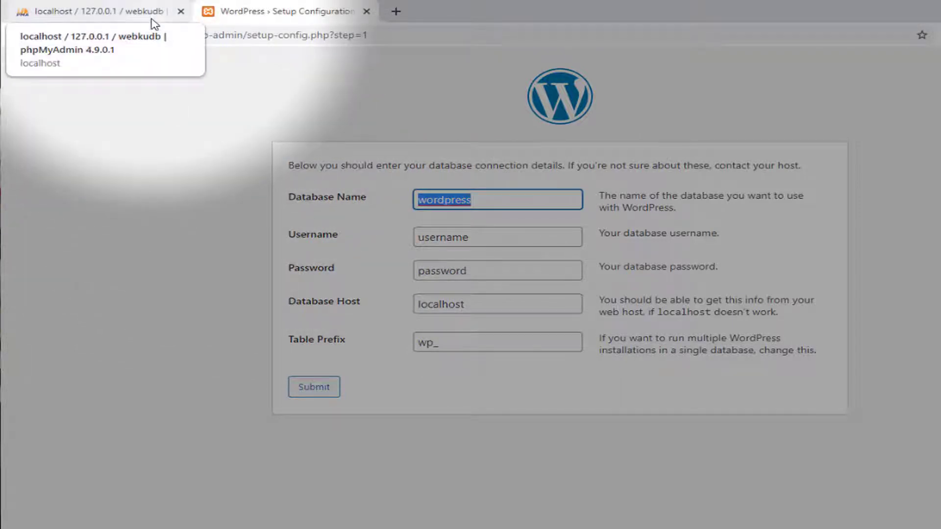
{"action": "type", "text": "webkudb"}
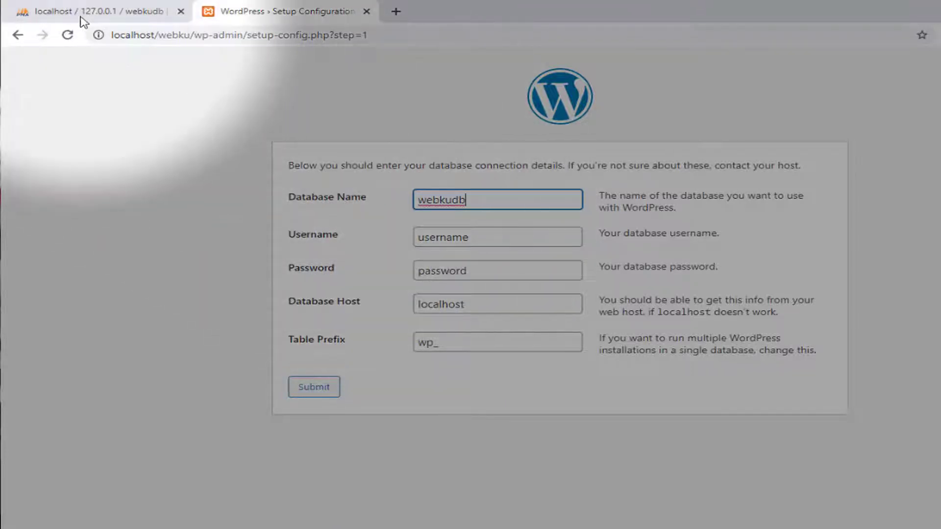
{"action": "left_click", "coordinate": [81, 18]}
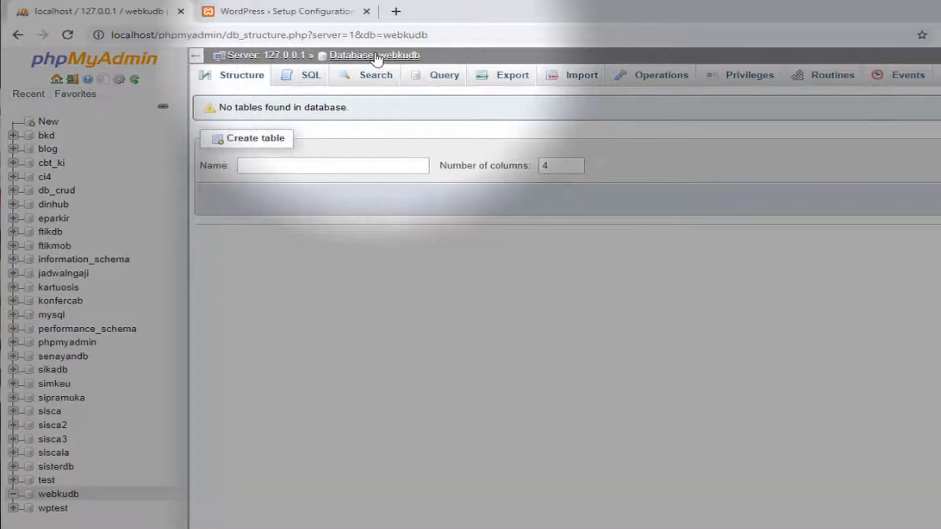
{"action": "left_click", "coordinate": [315, 11]}
{"action": "type", "text": "bkudb"}
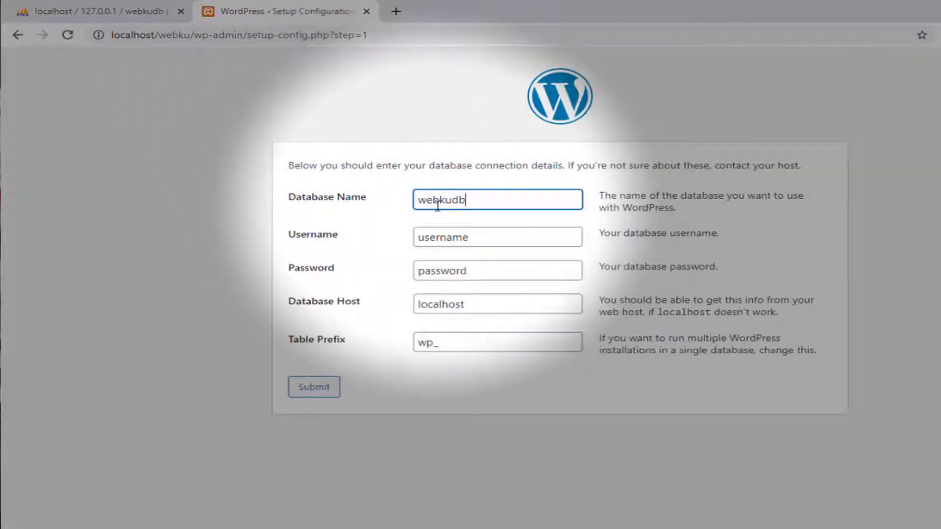
{"action": "left_click_drag", "start_coordinate": [476, 240], "coordinate": [365, 250]}
{"action": "type", "text": "root"}
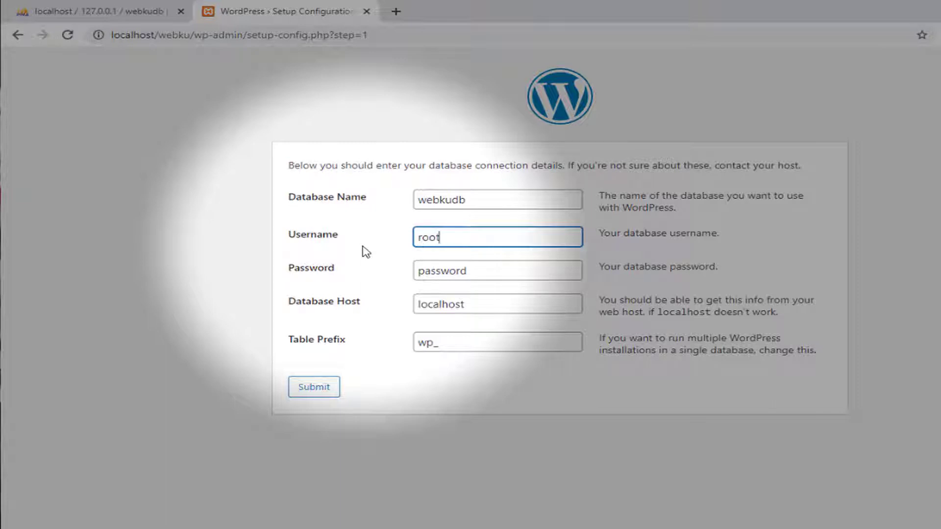
{"action": "left_click", "coordinate": [461, 272]}
{"action": "double_click", "coordinate": [461, 272]}
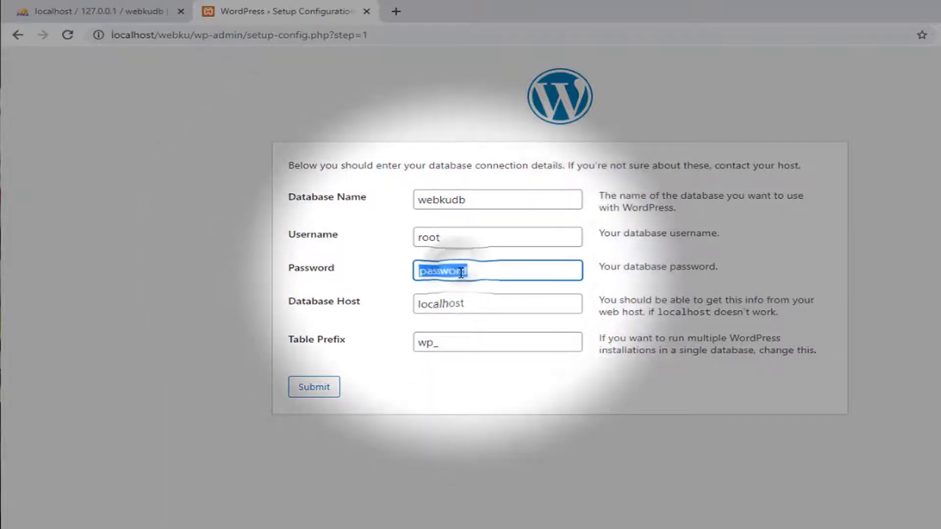
{"action": "key", "text": "BackSpace"}
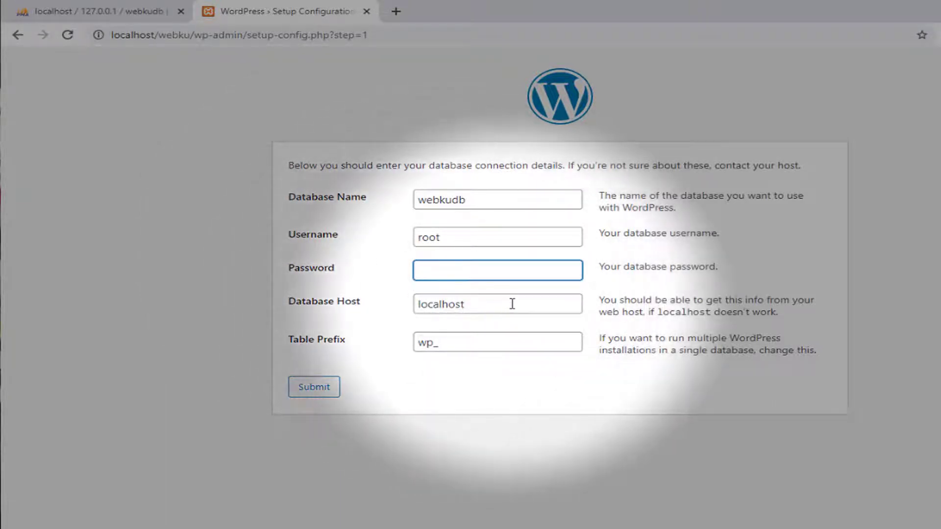
Change the table prefix to wpx_, submit the details and run the installation
{"action": "left_click", "coordinate": [478, 304]}
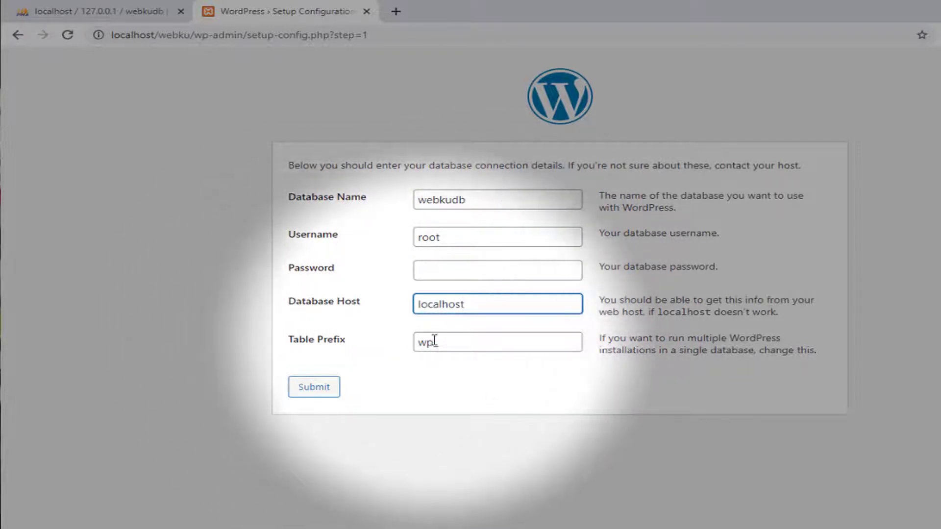
{"action": "left_click", "coordinate": [434, 340]}
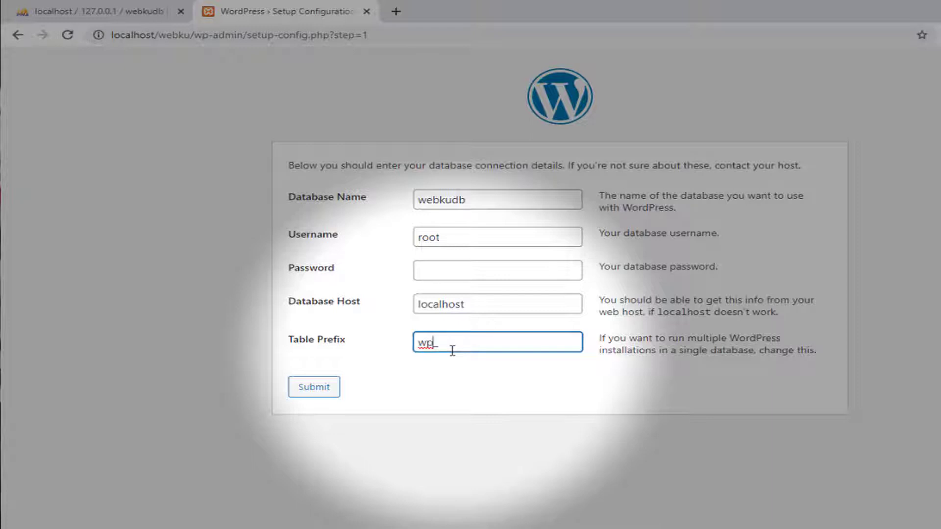
{"action": "type", "text": "x"}
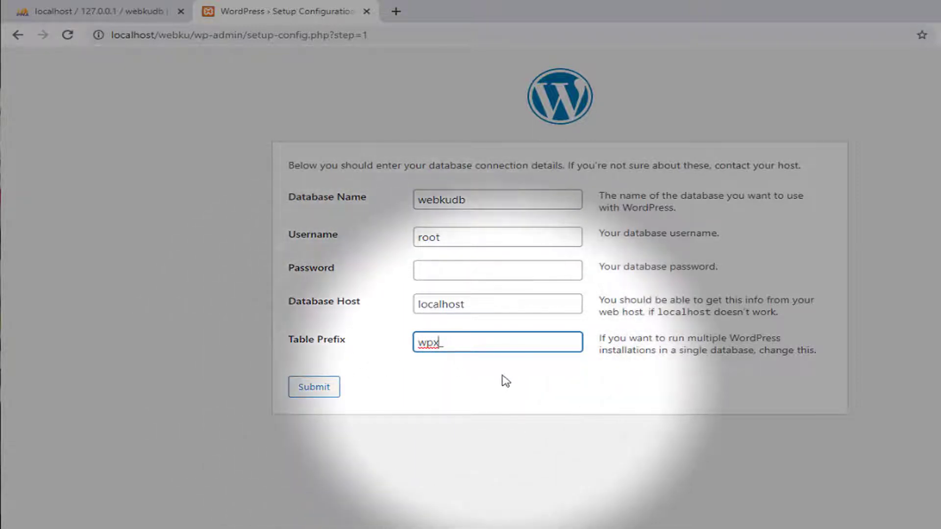
{"action": "left_click", "coordinate": [326, 390]}
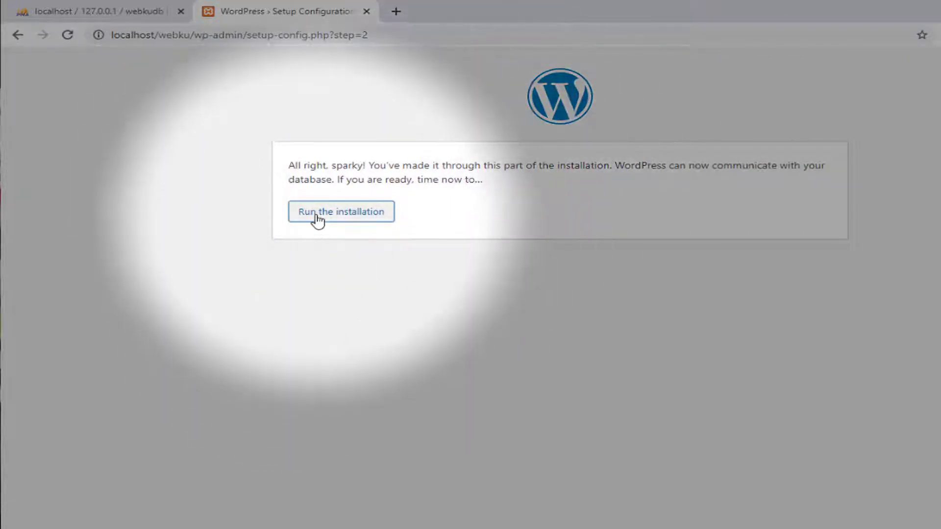
{"action": "left_click", "coordinate": [316, 221]}
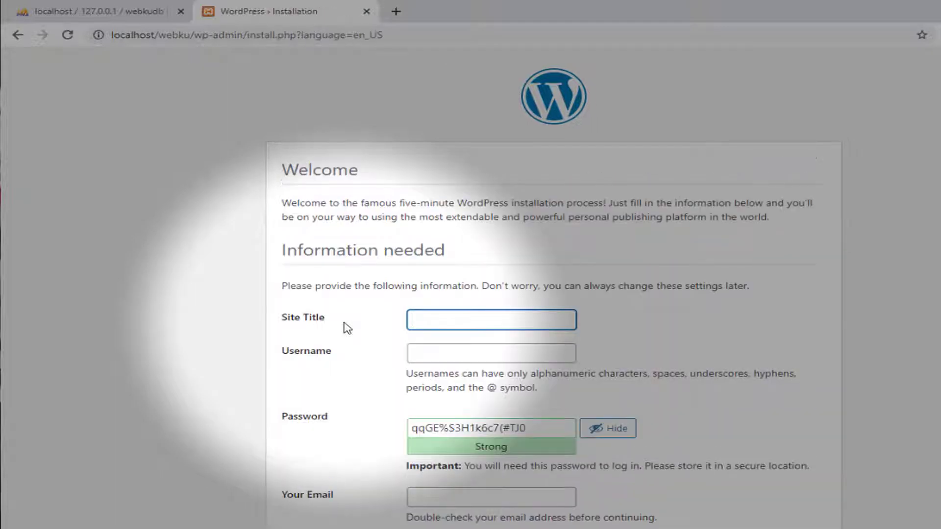
Enter 'Tempat Asyik Berbagi | Webku.com' as the Site Title, correcting typos along the way
{"action": "scroll", "coordinate": [367, 295], "scroll_direction": "down", "scroll_amount": 2}
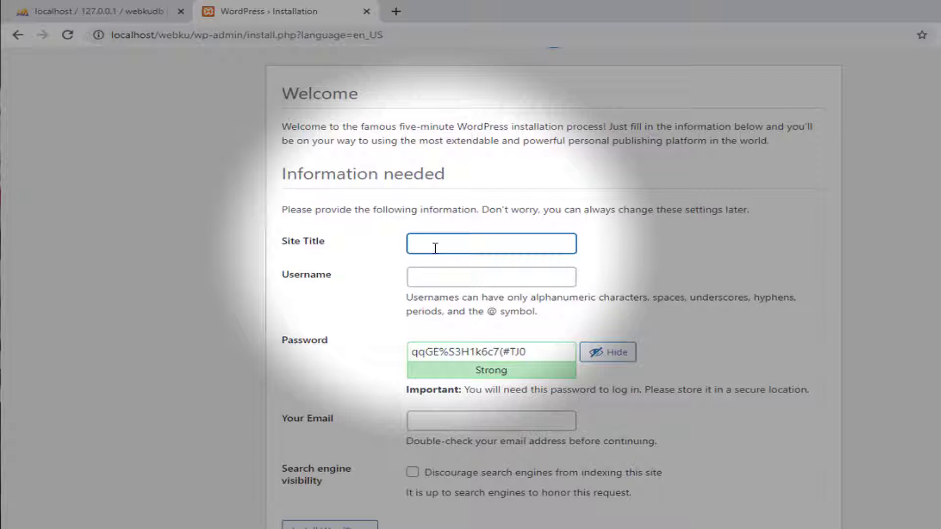
{"action": "type", "text": "S"}
{"action": "type", "text": "Webku"}
{"action": "type", "text": " Tempa"}
{"action": "type", "text": "t"}
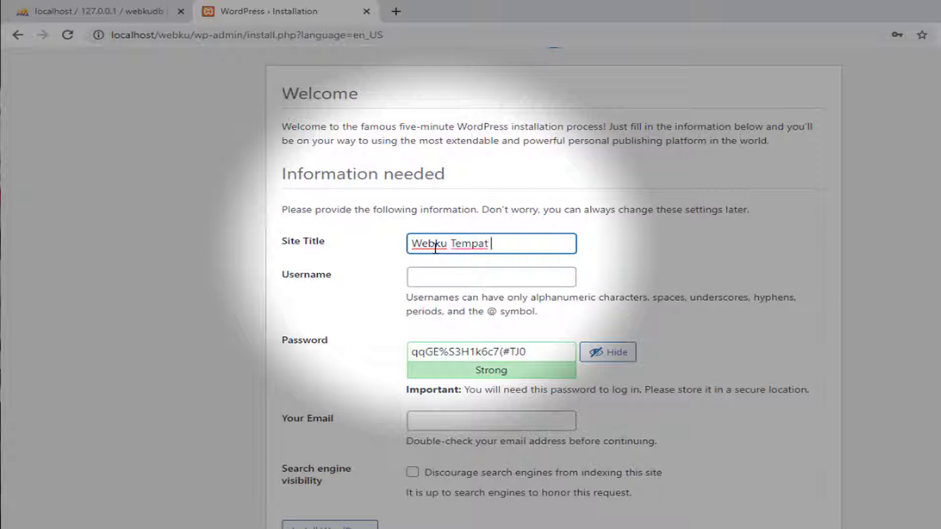
{"action": "type", "text": " Asyik Beragi"}
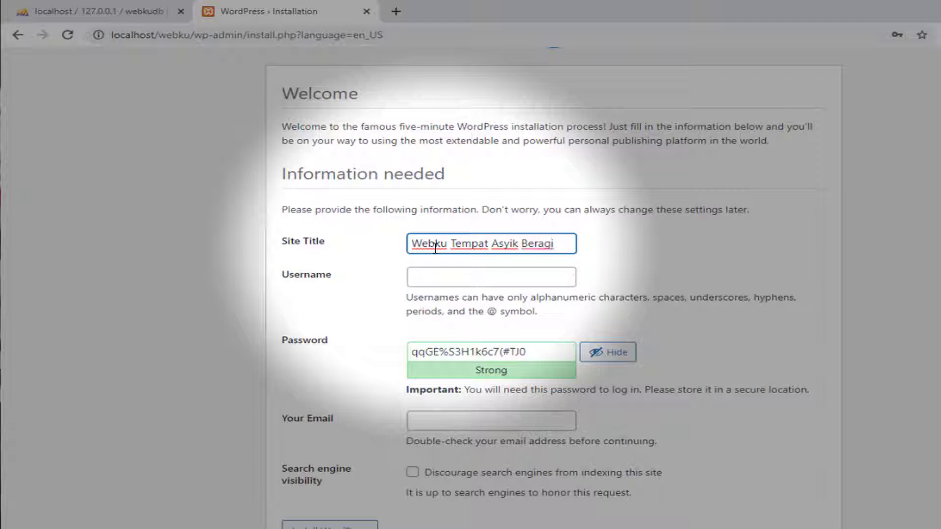
{"action": "key", "text": "Left"}
{"action": "key", "text": "Left"}
{"action": "key", "text": "Left"}
{"action": "type", "text": "b"}
{"action": "key", "text": "BackSpace"}
{"action": "key", "text": "BackSpace"}
{"action": "key", "text": "BackSpace"}
{"action": "key", "text": "BackSpace"}
{"action": "key", "text": "BackSpace"}
{"action": "key", "text": "BackSpace"}
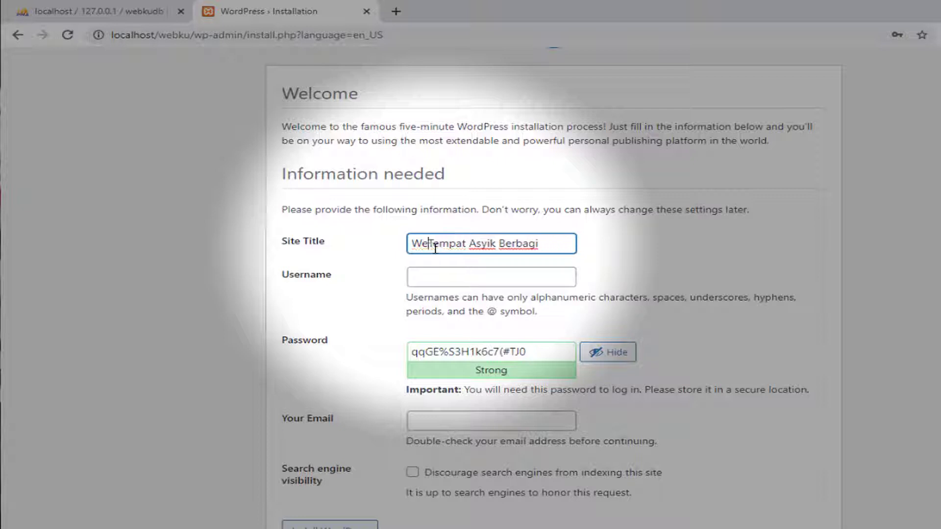
{"action": "key", "text": "End"}
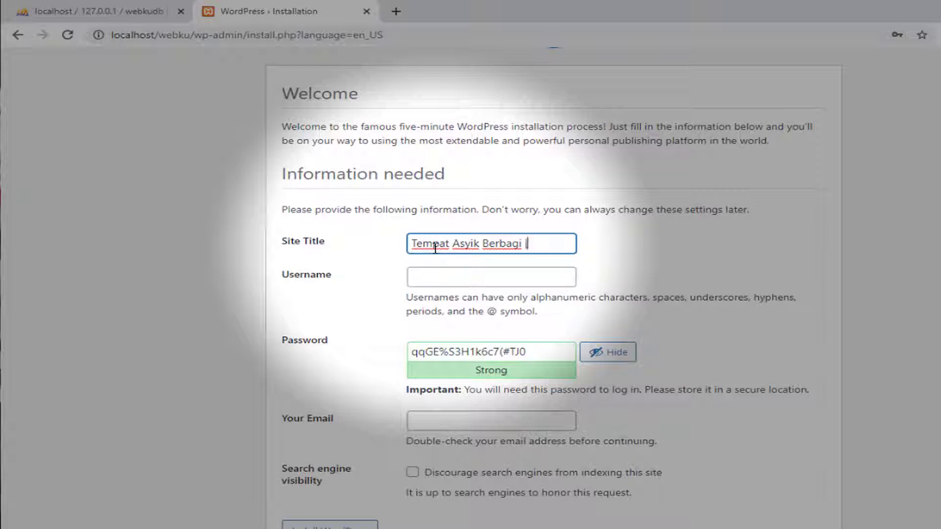
{"action": "type", "text": "| Webku.com"}
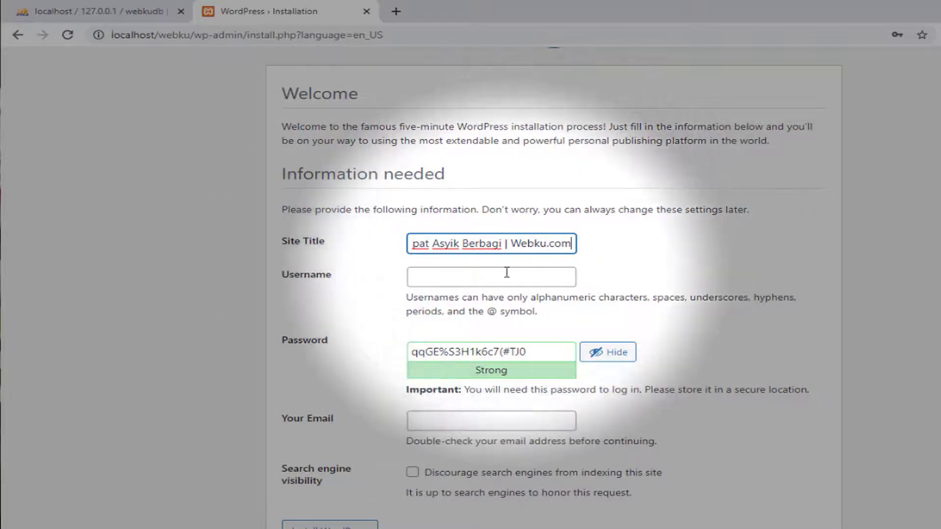
{"action": "left_click", "coordinate": [506, 272]}
{"action": "left_click_drag", "start_coordinate": [535, 243], "coordinate": [596, 246]}
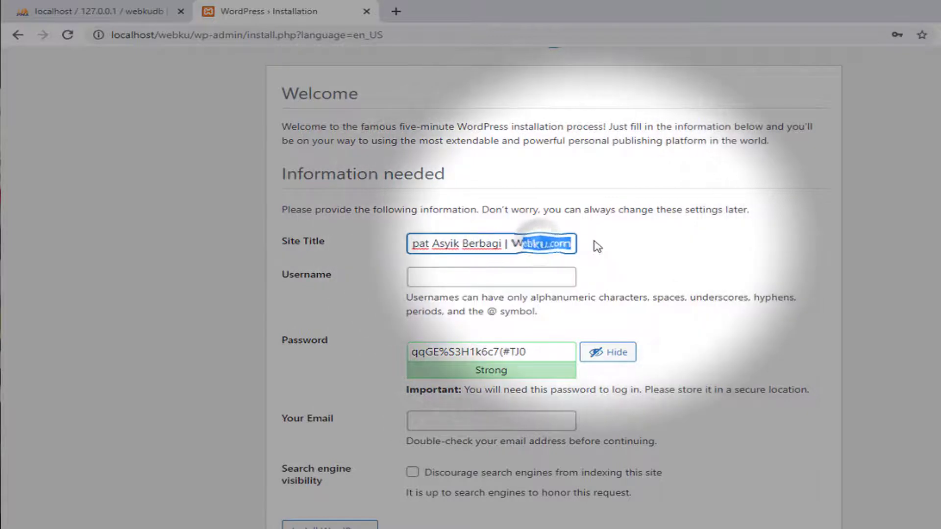
{"action": "left_click", "coordinate": [548, 244]}
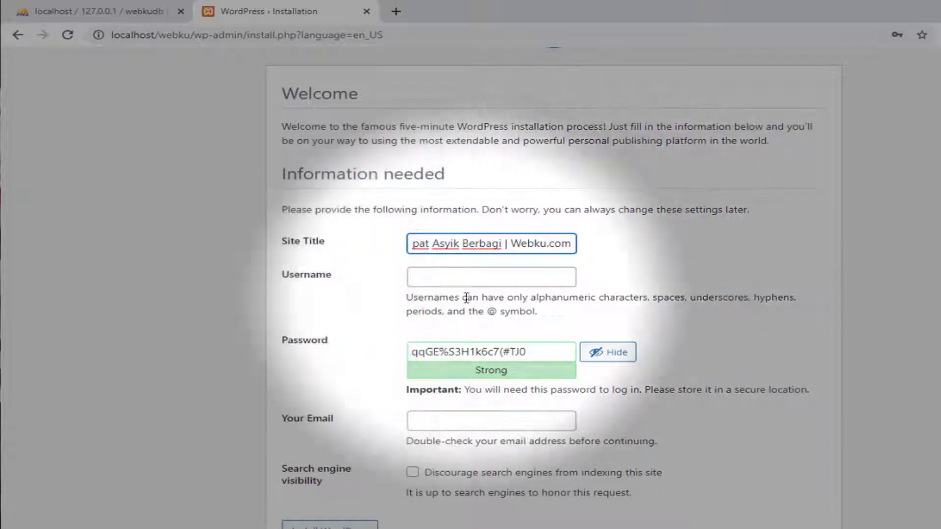
Fill the admin username from the saved autofill suggestion
{"action": "left_click", "coordinate": [452, 282]}
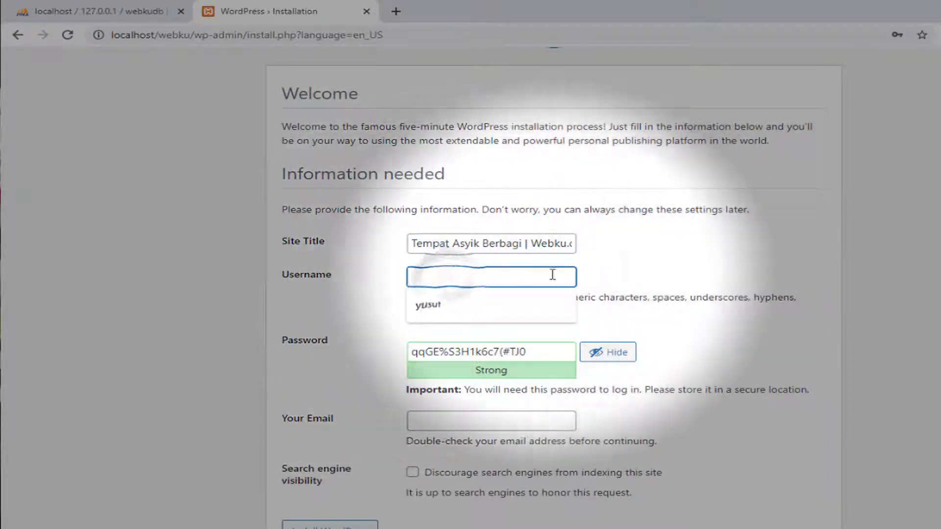
{"action": "left_click", "coordinate": [594, 267]}
{"action": "left_click", "coordinate": [546, 275]}
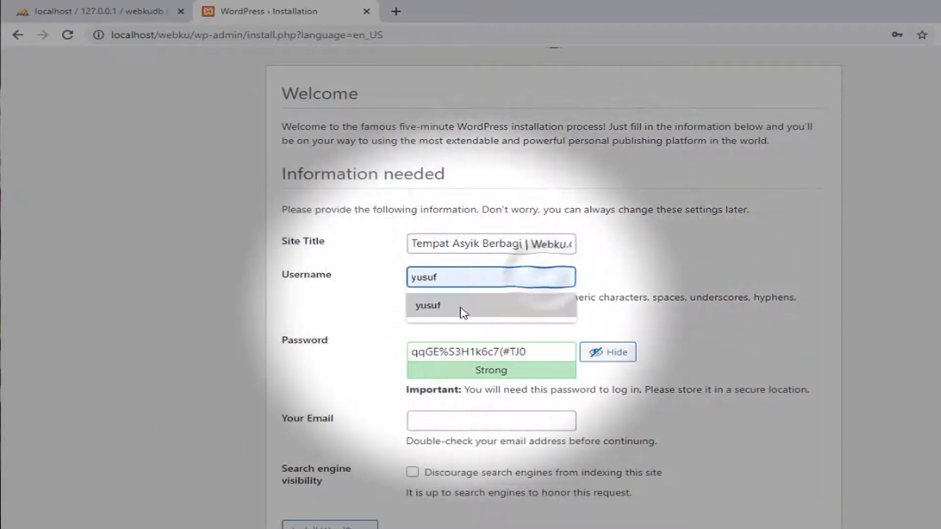
{"action": "left_click", "coordinate": [509, 307]}
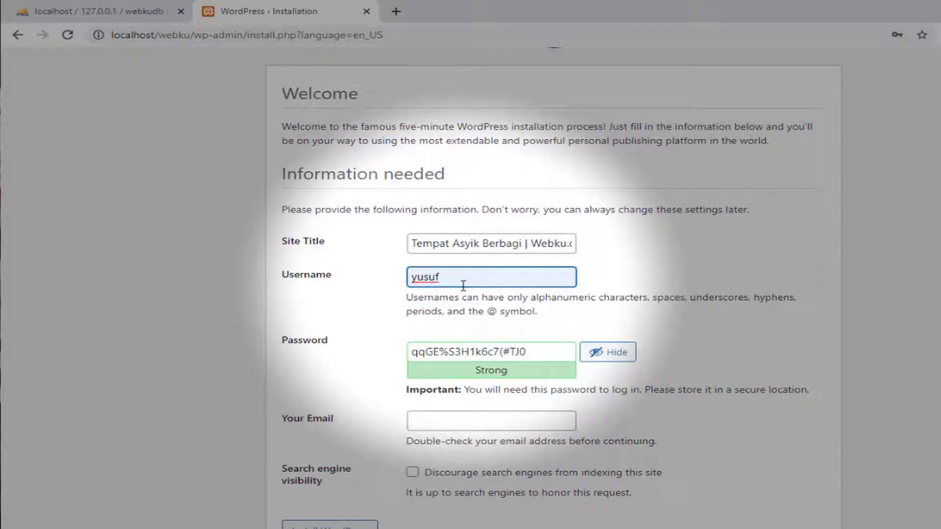
Replace the generated password with a short numeric password rated Very weak
{"action": "left_click", "coordinate": [523, 350]}
{"action": "left_click_drag", "start_coordinate": [528, 351], "coordinate": [408, 352]}
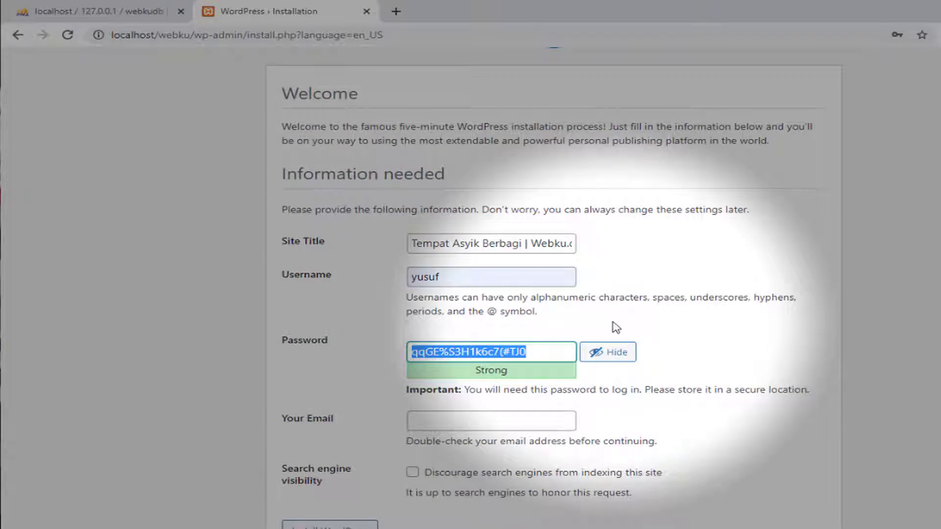
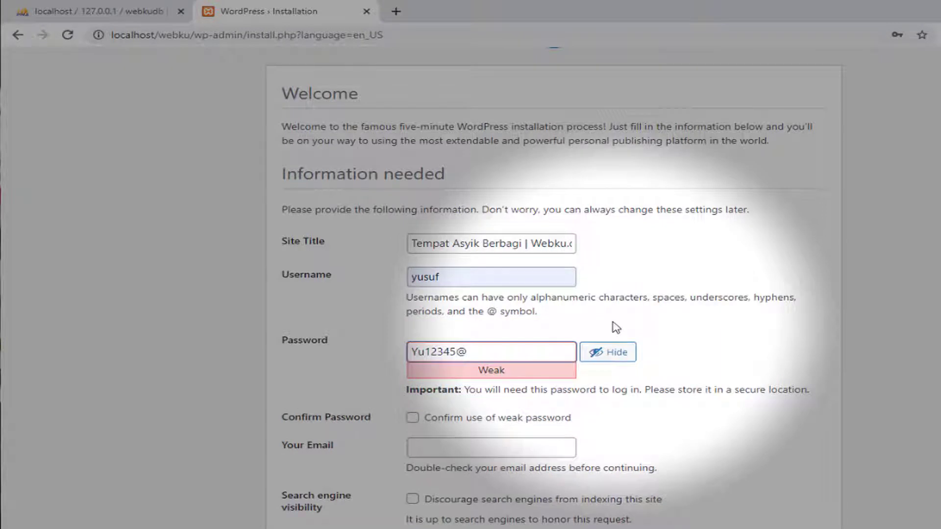
{"action": "key", "text": "Delete"}
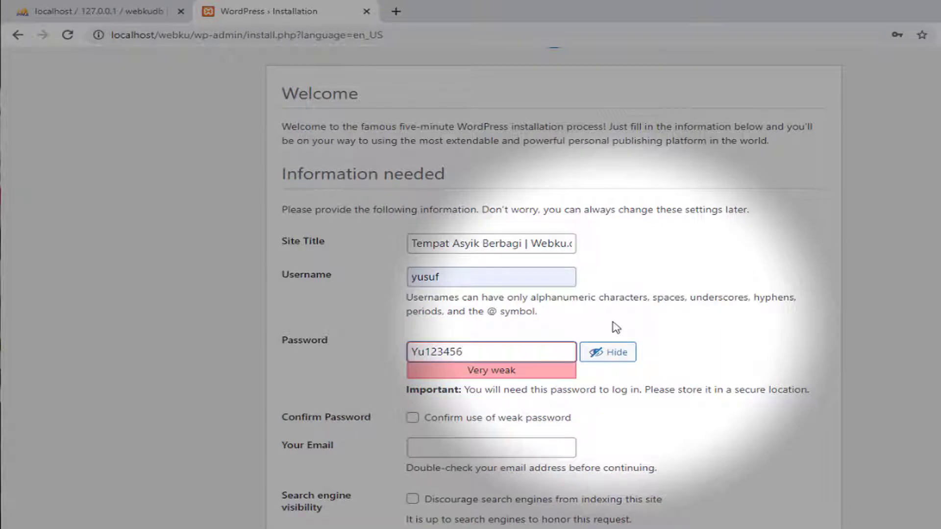
{"action": "key", "text": "BackSpace"}
{"action": "key", "text": "BackSpace"}
{"action": "key", "text": "BackSpace"}
{"action": "key", "text": "BackSpace"}
{"action": "key", "text": "BackSpace"}
{"action": "key", "text": "BackSpace"}
{"action": "key", "text": "BackSpace"}
{"action": "key", "text": "BackSpace"}
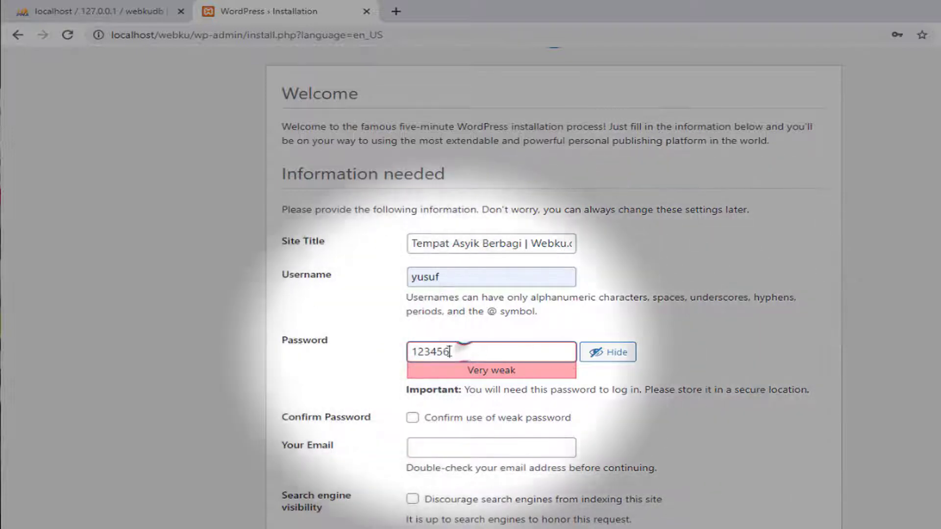
{"action": "left_click_drag", "start_coordinate": [453, 351], "coordinate": [409, 349]}
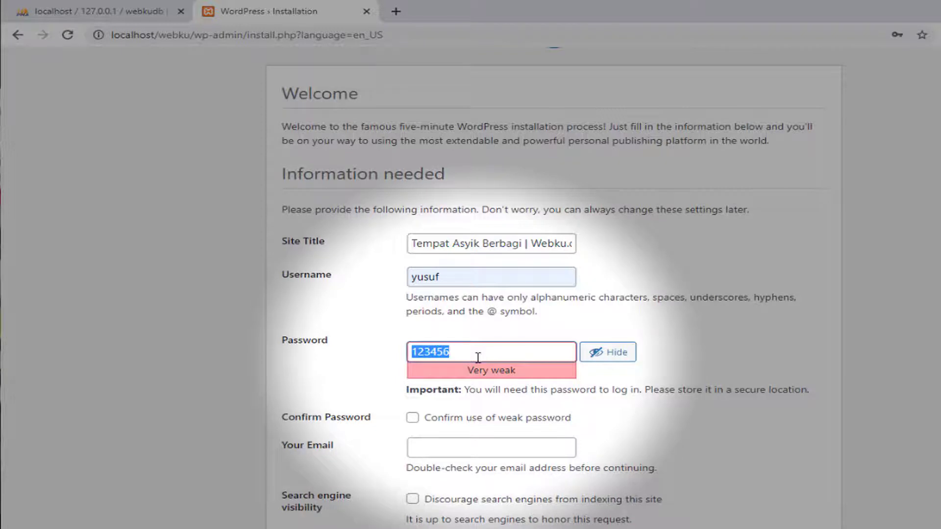
Tick 'Confirm use of weak password' and touch up the password
{"action": "left_click", "coordinate": [414, 419]}
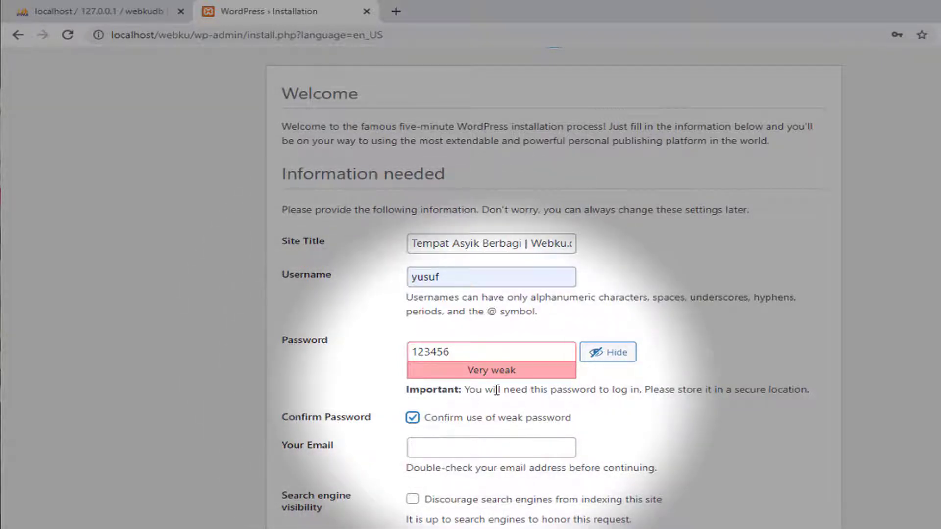
{"action": "left_click", "coordinate": [470, 353]}
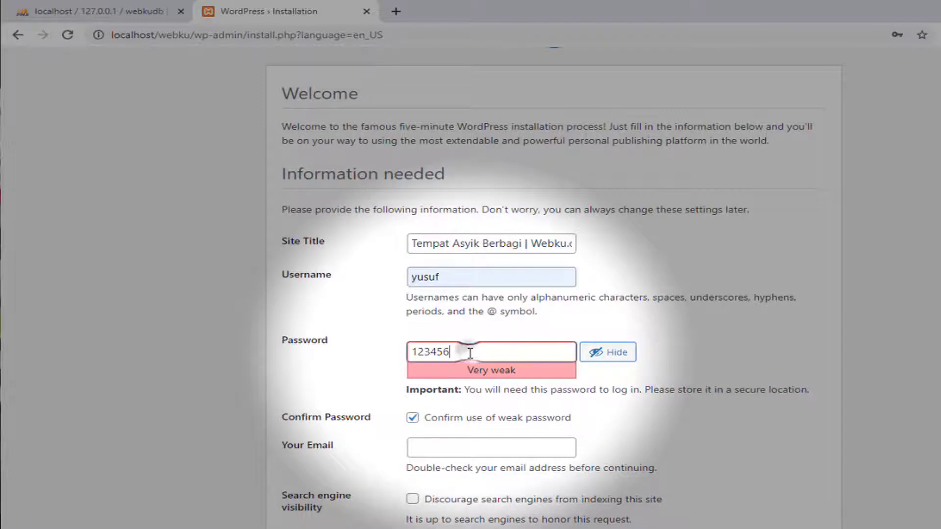
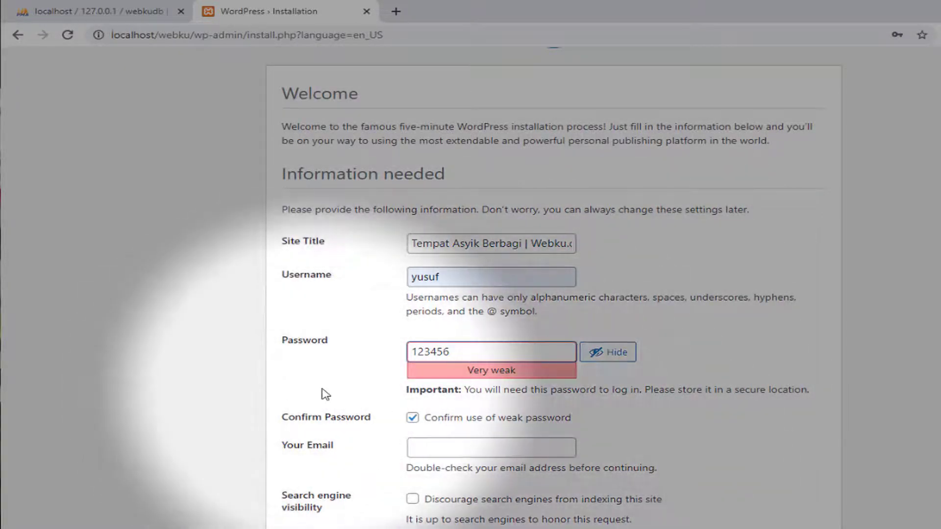
{"action": "left_click", "coordinate": [324, 392]}
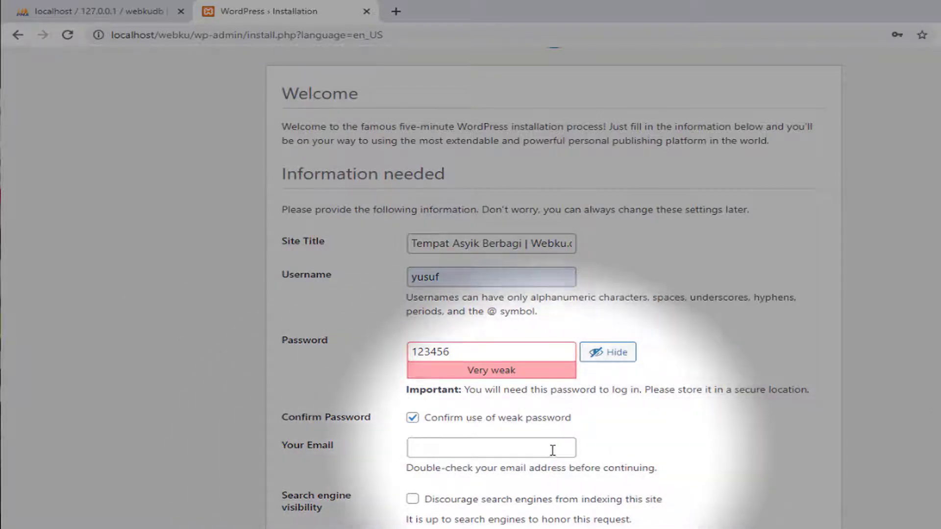
Leave search engine indexing allowed and submit Install WordPress, which demands an email address
{"action": "scroll", "coordinate": [576, 445], "scroll_direction": "down", "scroll_amount": 1}
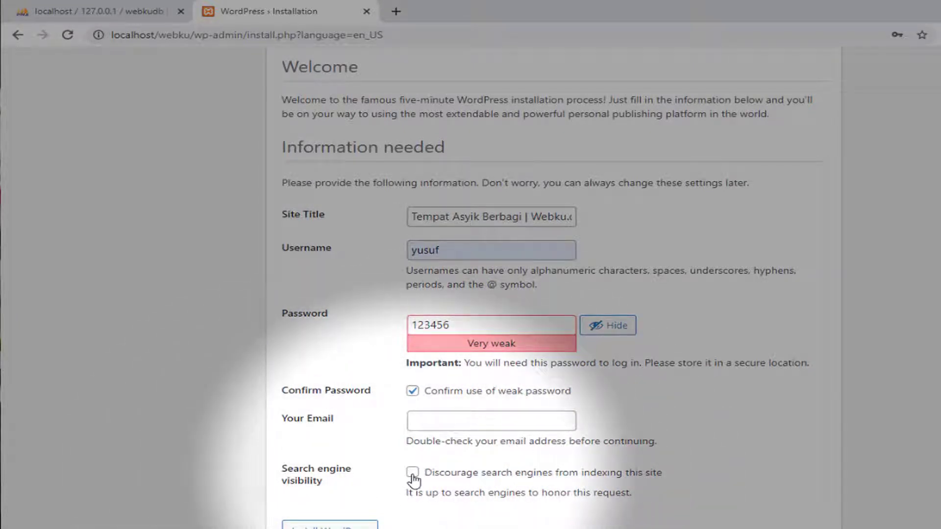
{"action": "left_click", "coordinate": [412, 473]}
{"action": "left_click", "coordinate": [412, 473]}
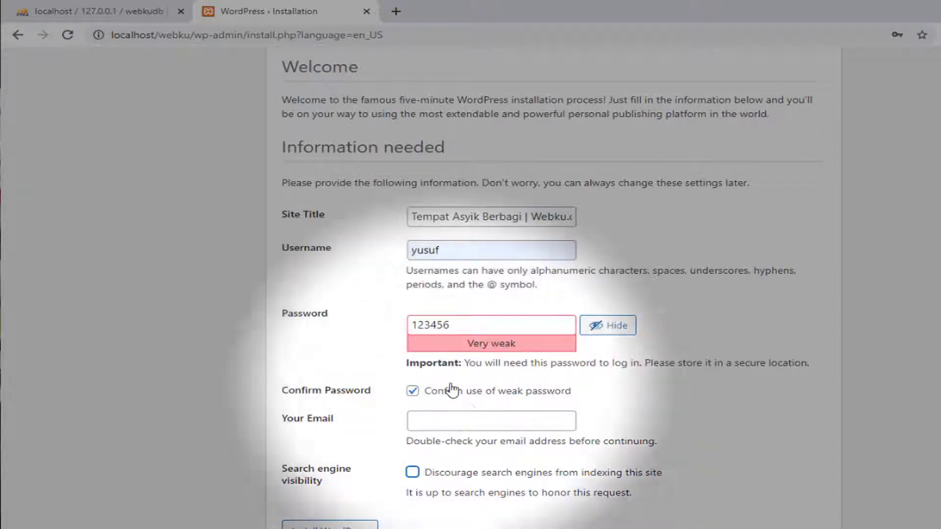
{"action": "left_click", "coordinate": [348, 526]}
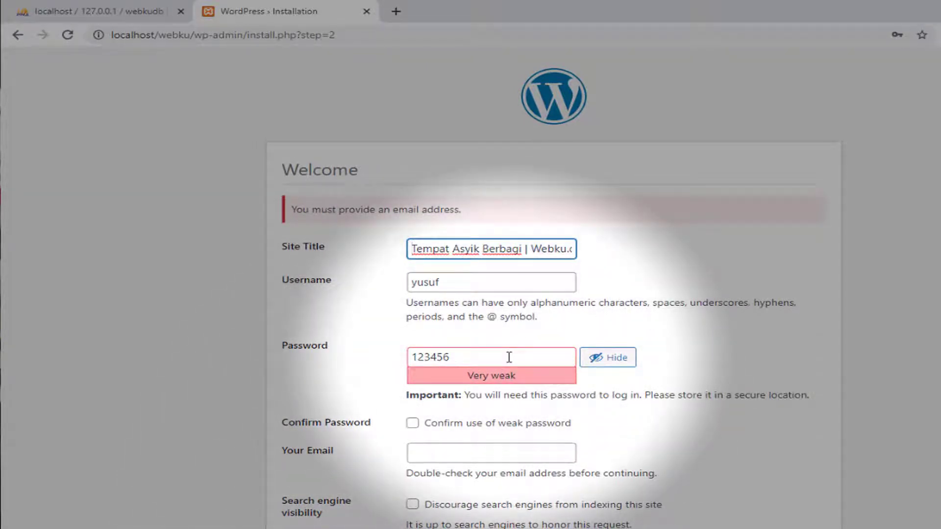
Enter the admin e-mail, confirm use of the weak password, and install WordPress
{"action": "left_click", "coordinate": [509, 357]}
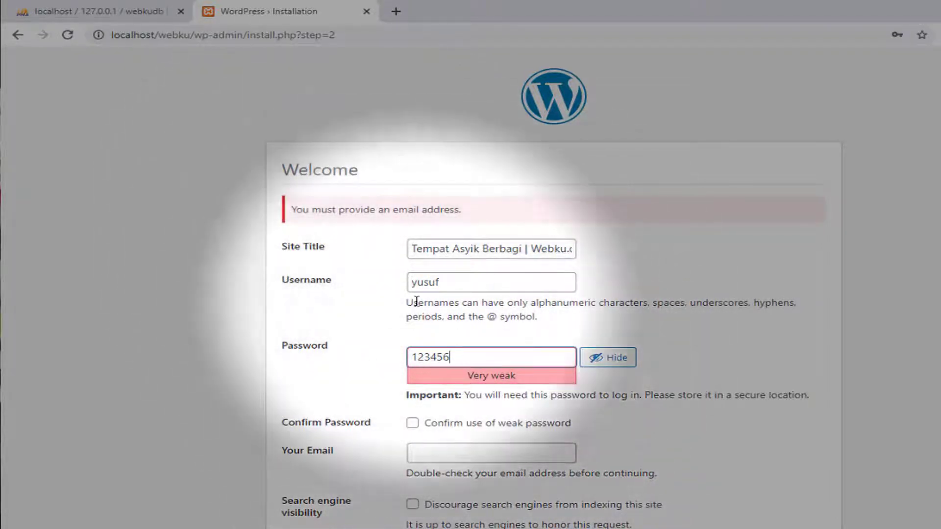
{"action": "left_click_drag", "start_coordinate": [290, 212], "coordinate": [472, 212]}
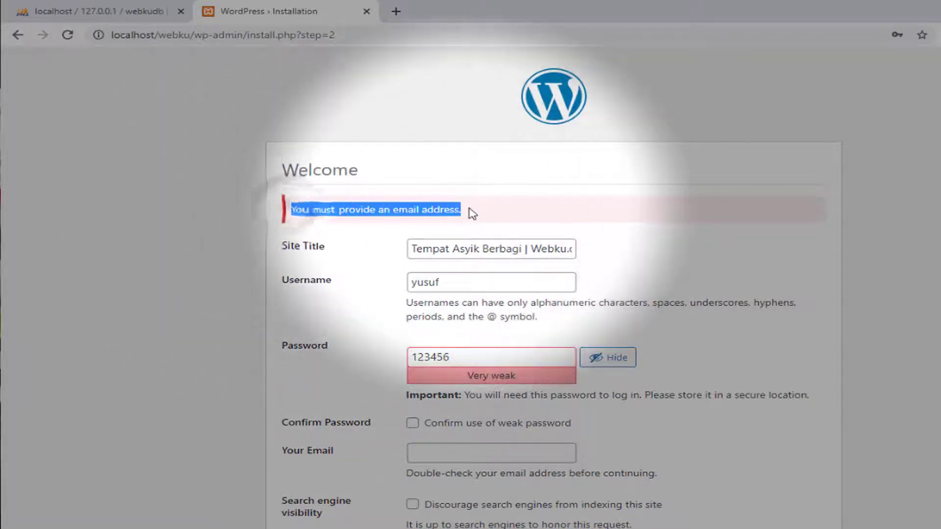
{"action": "scroll", "coordinate": [467, 306], "scroll_direction": "down", "scroll_amount": 1}
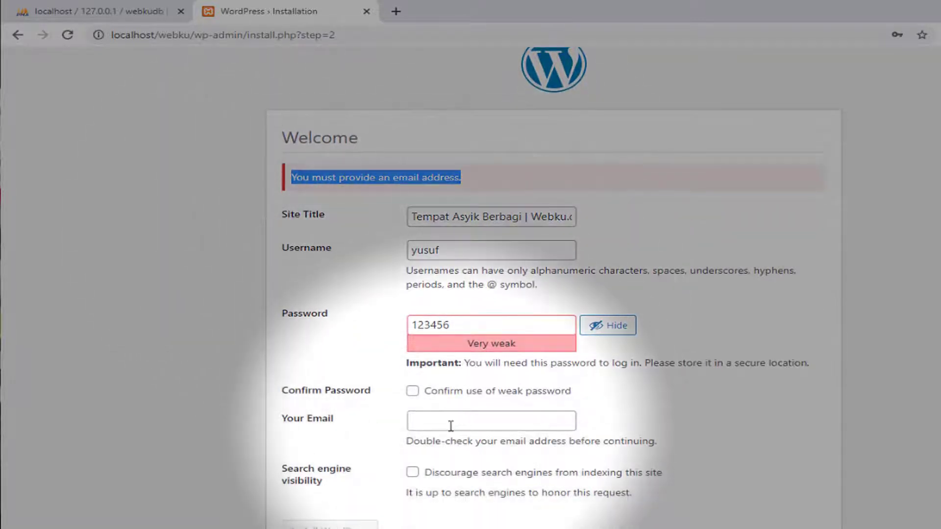
{"action": "left_click", "coordinate": [450, 424]}
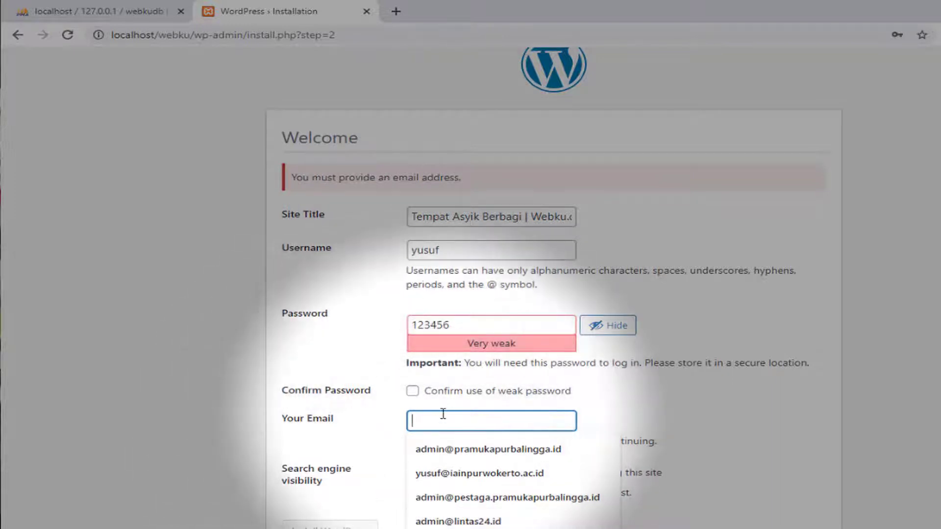
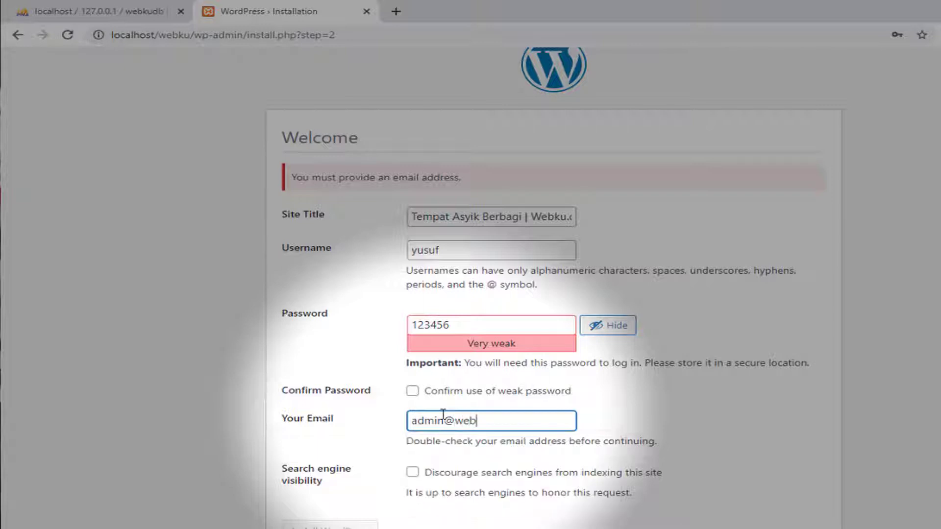
{"action": "left_click", "coordinate": [351, 446]}
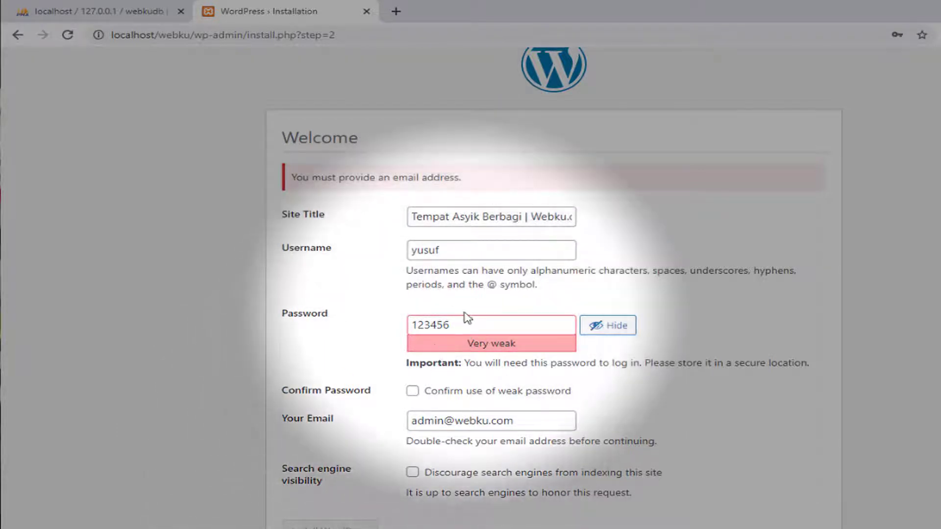
{"action": "left_click", "coordinate": [412, 391]}
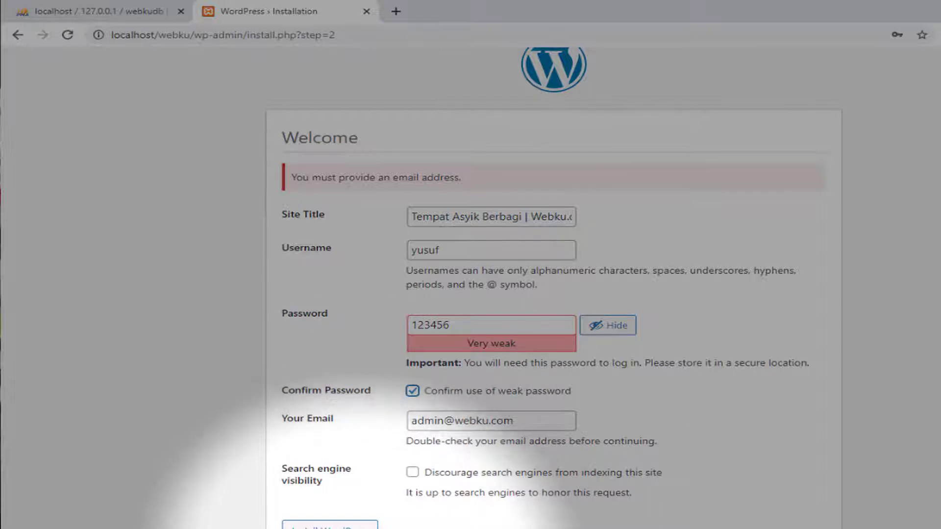
{"action": "left_click", "coordinate": [329, 525]}
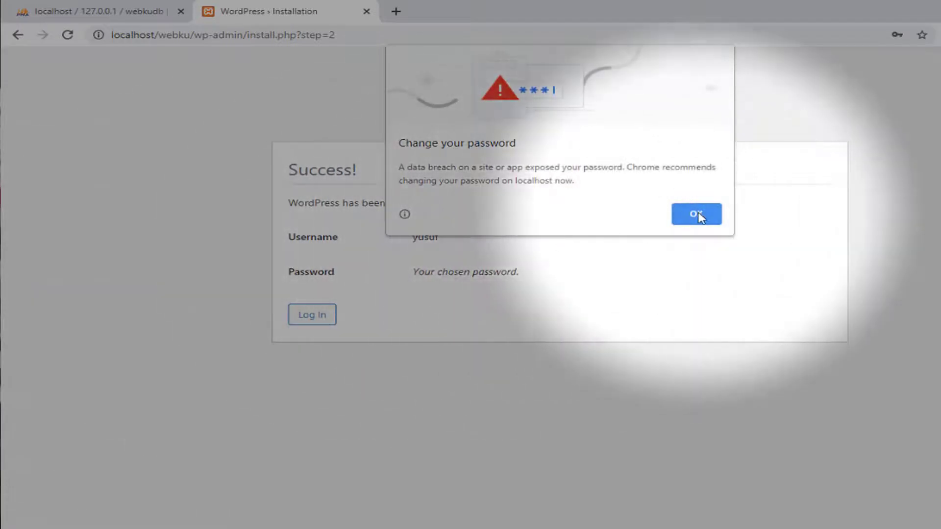
Dismiss Chrome's password breach warning and review the Success page's username and password details
{"action": "left_click", "coordinate": [693, 213]}
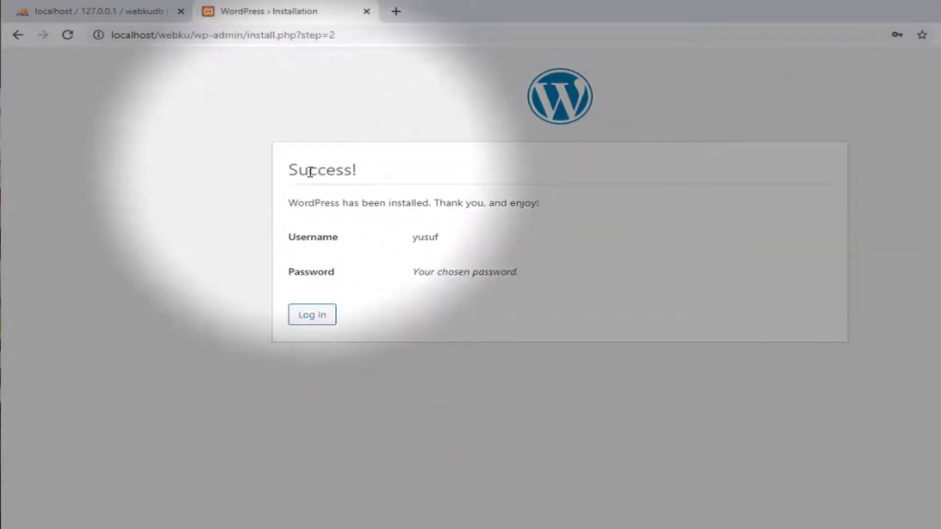
{"action": "left_click_drag", "start_coordinate": [298, 170], "coordinate": [399, 177]}
{"action": "left_click", "coordinate": [449, 208]}
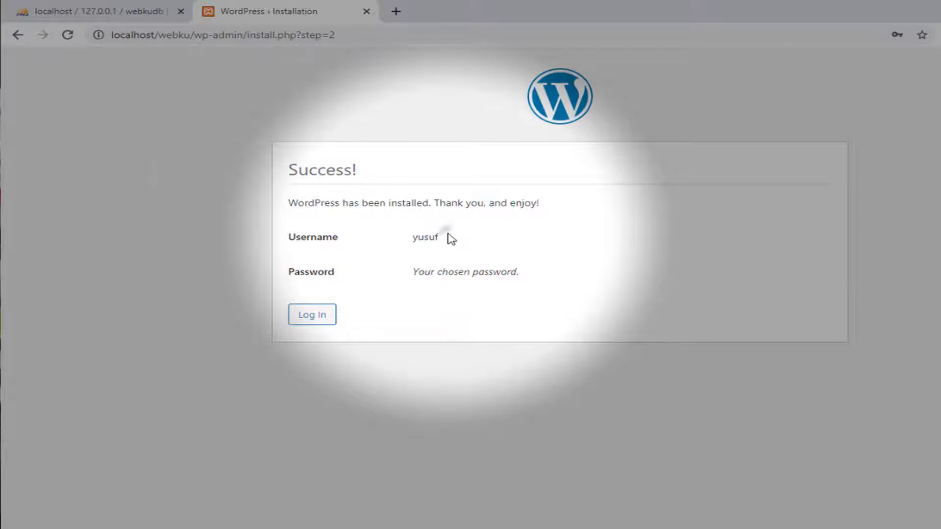
{"action": "left_click_drag", "start_coordinate": [447, 238], "coordinate": [363, 248]}
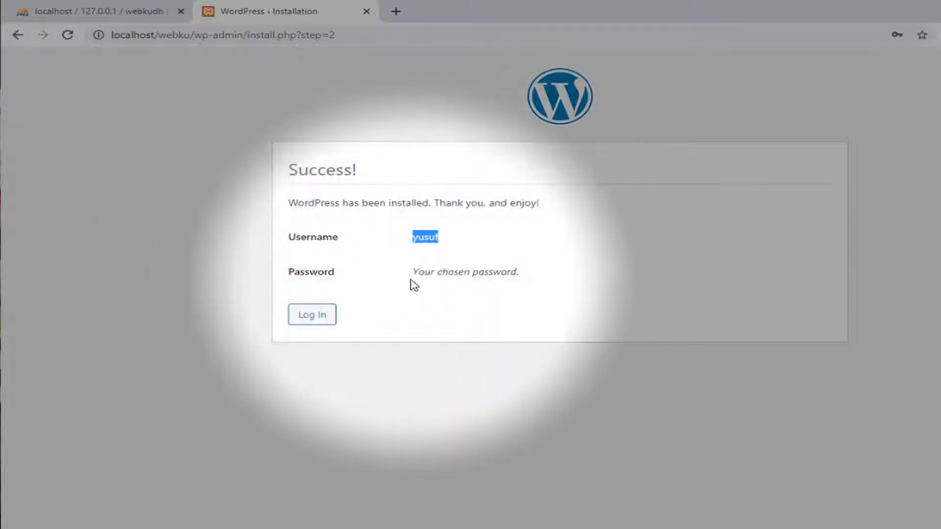
{"action": "left_click_drag", "start_coordinate": [412, 272], "coordinate": [527, 281]}
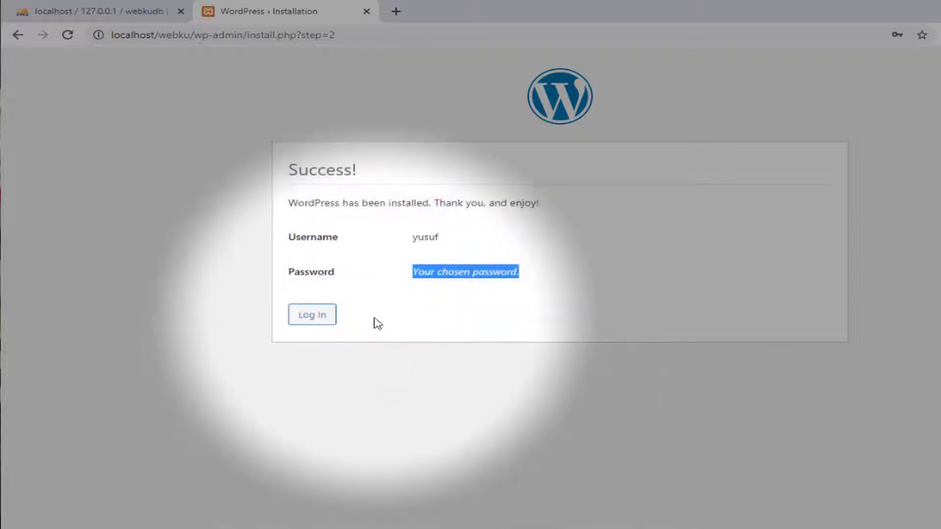
Go to the login page and delete 'wp-login.php' from the address bar
{"action": "left_click", "coordinate": [310, 321]}
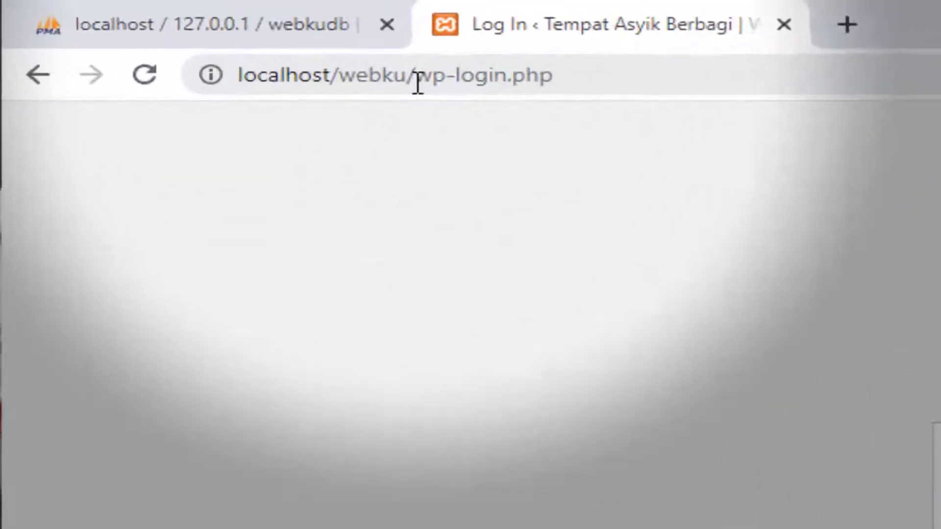
{"action": "left_click_drag", "start_coordinate": [194, 35], "coordinate": [259, 36]}
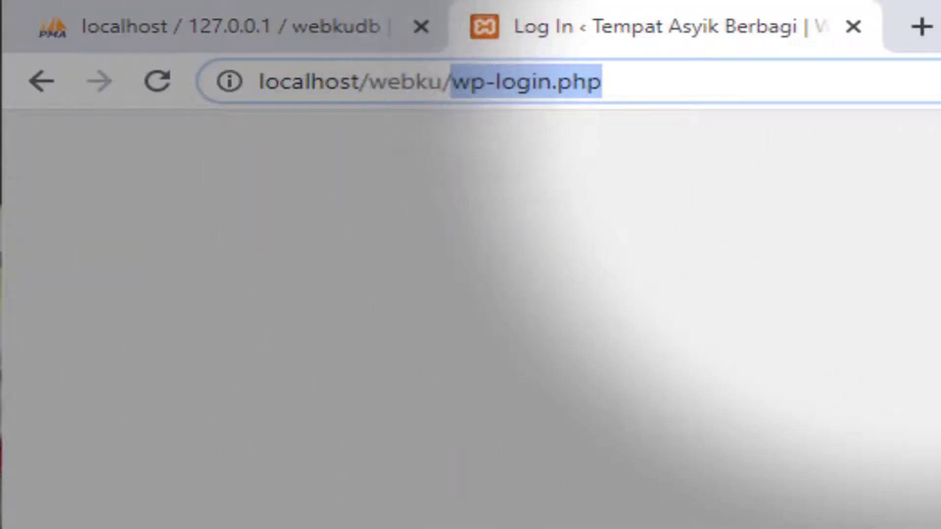
{"action": "key", "text": "BackSpace"}
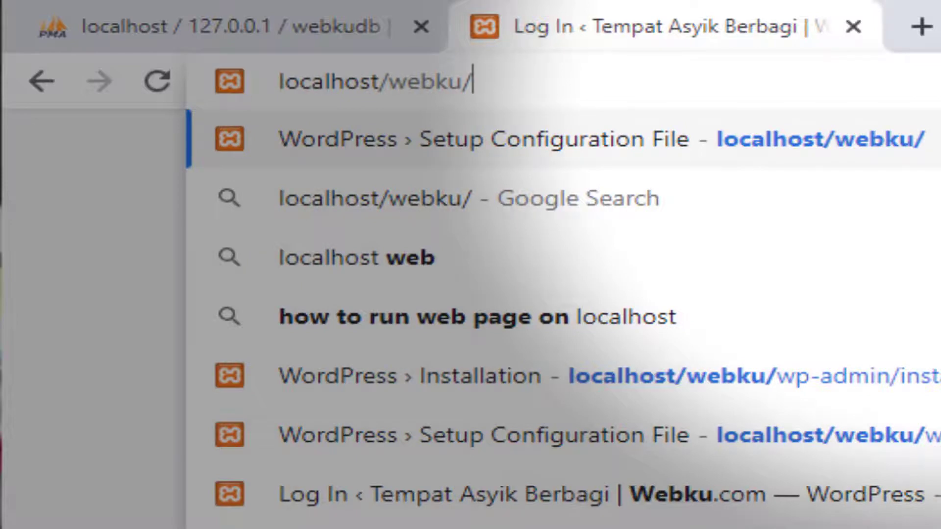
Load the front page at localhost/webku/, then request localhost/webku/wp-admin
{"action": "key", "text": "Return"}
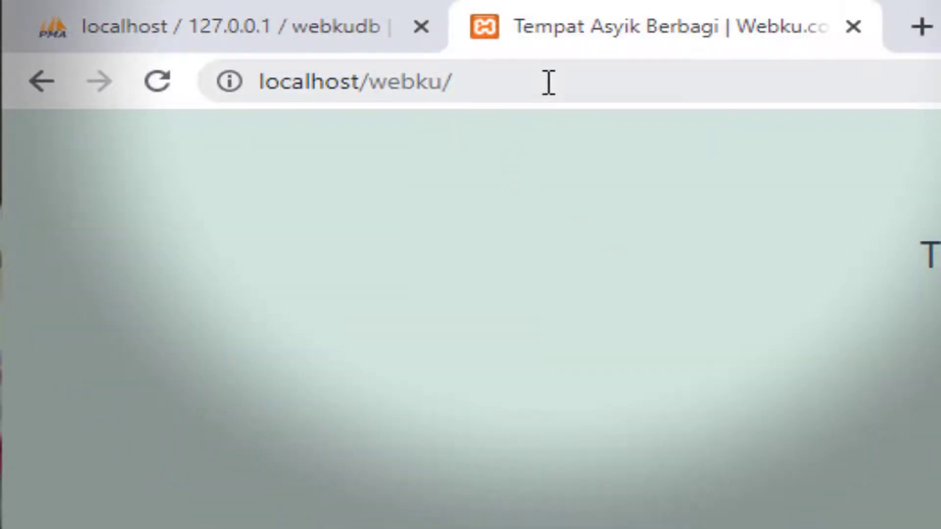
{"action": "left_click", "coordinate": [549, 82]}
{"action": "left_click", "coordinate": [657, 77]}
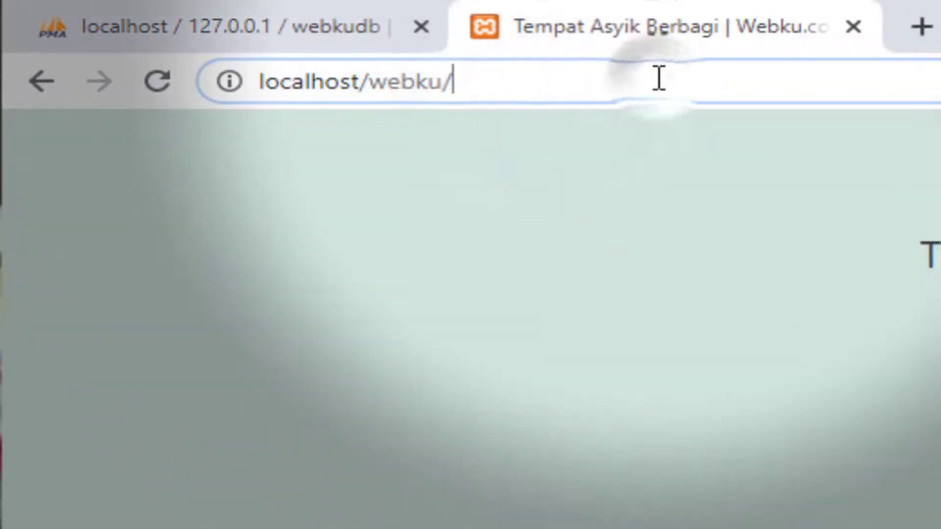
{"action": "type", "text": "wp"}
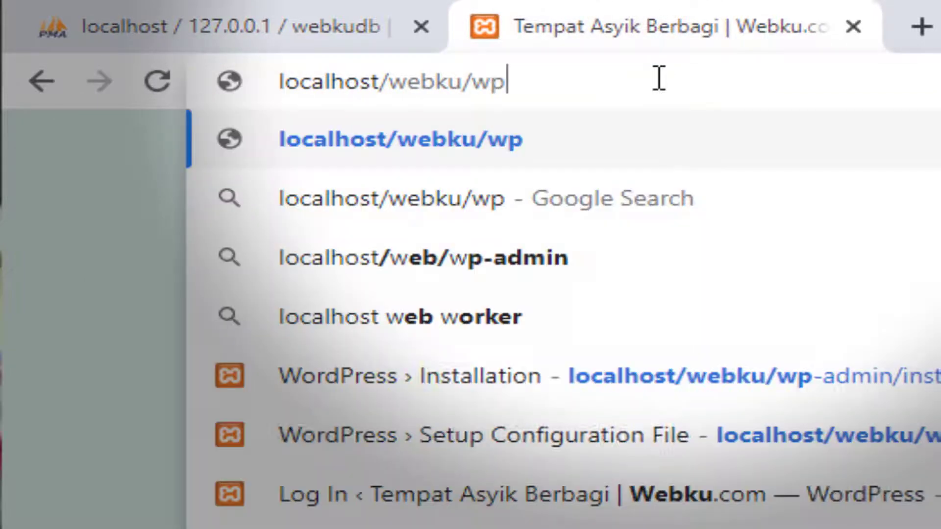
{"action": "type", "text": "-admin"}
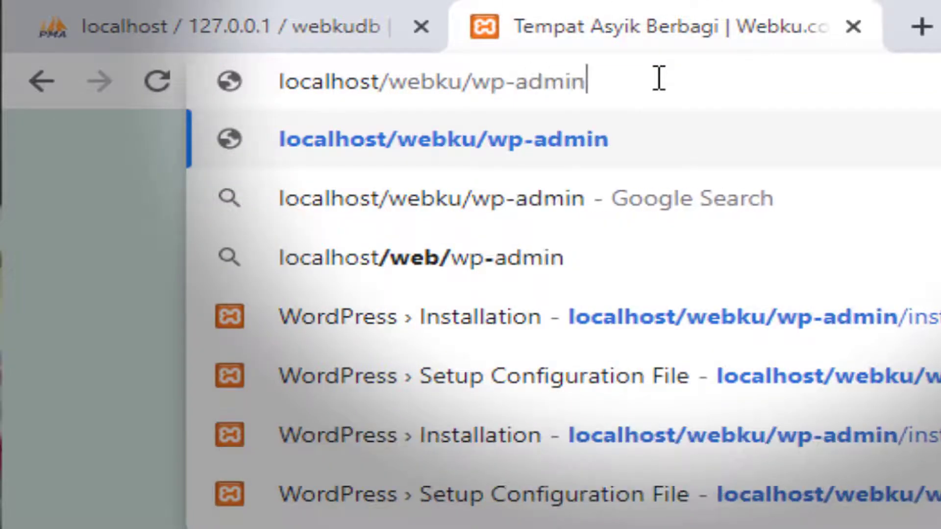
{"action": "key", "text": "Return"}
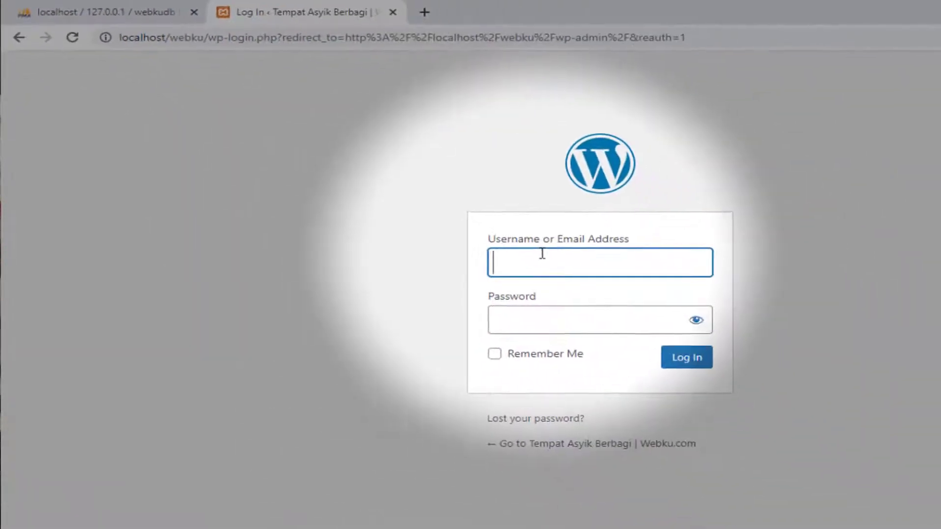
Enter the administrator username in the login form and move to the password field
{"action": "type", "text": "yusu"}
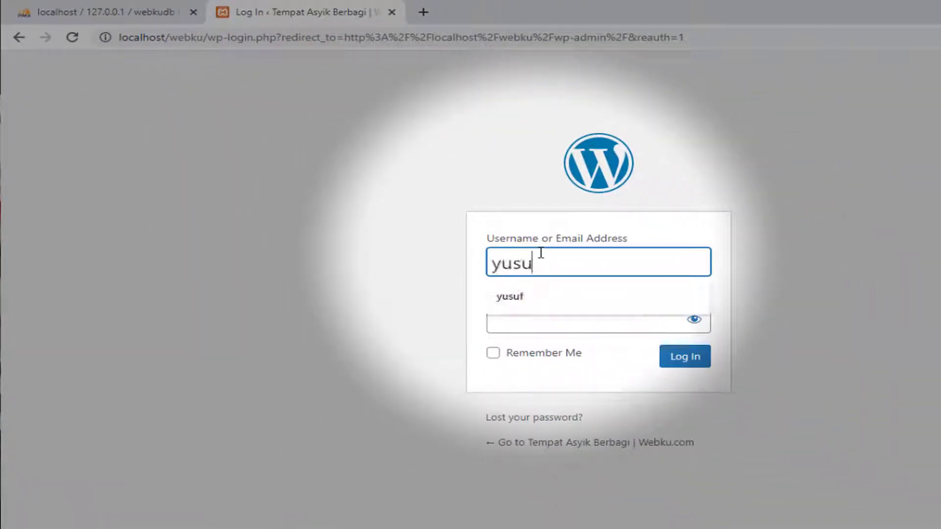
{"action": "type", "text": "f"}
{"action": "key", "text": "Tab"}
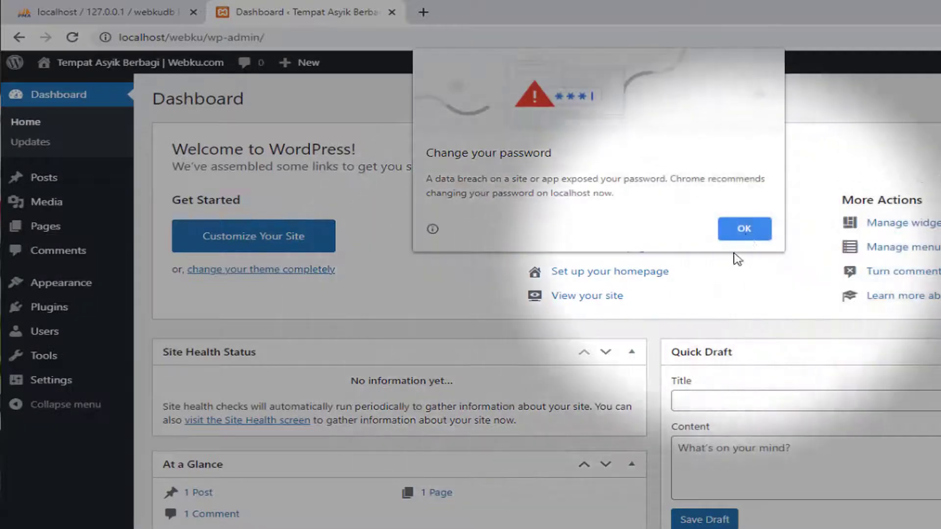
Dismiss the breach warning and look over the Dashboard's Appearance, Posts and Users menus
{"action": "left_click", "coordinate": [744, 229]}
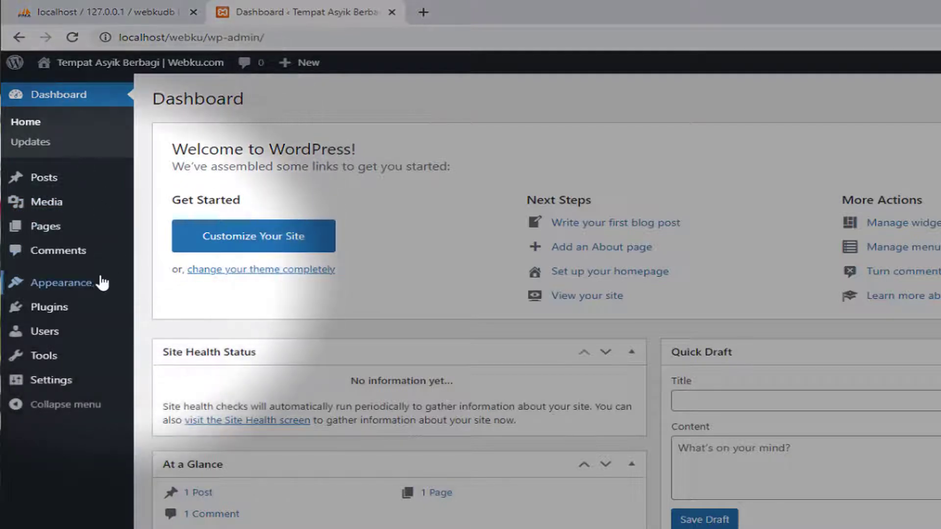
{"action": "mouse_move", "coordinate": [100, 283]}
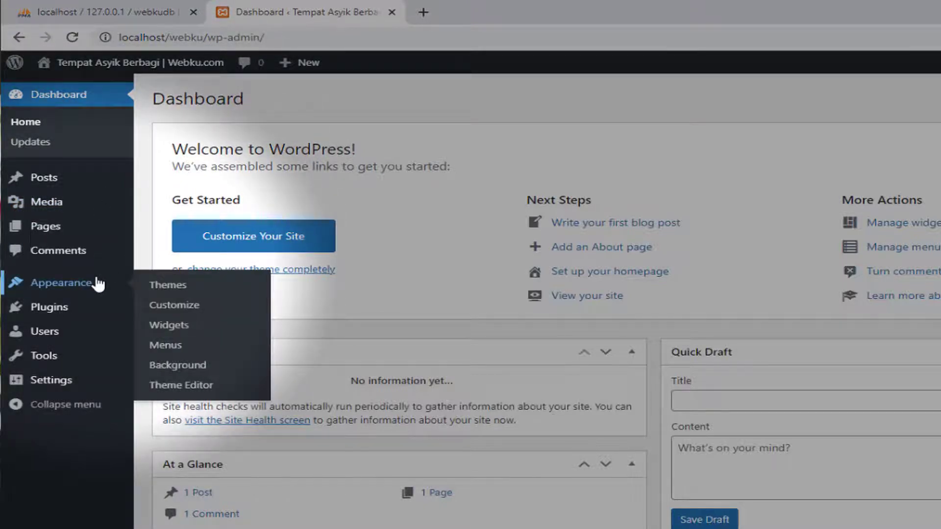
{"action": "mouse_move", "coordinate": [76, 187]}
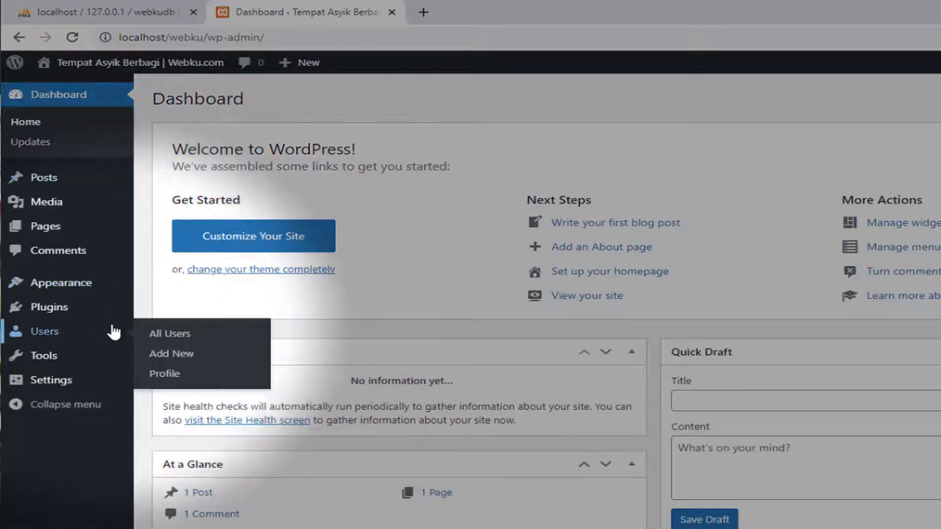
{"action": "mouse_move", "coordinate": [96, 214]}
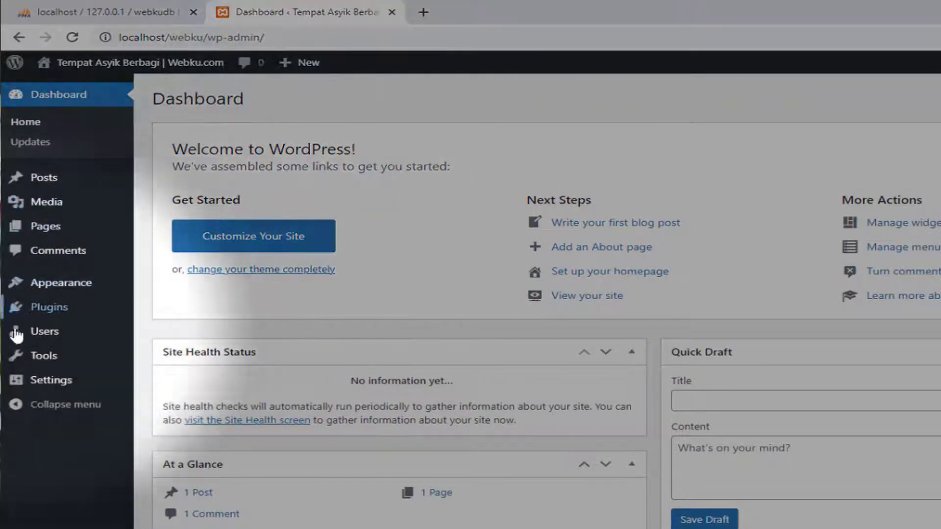
Open Appearance > Themes and scroll down to the last row of Featured themes
{"action": "mouse_move", "coordinate": [69, 284]}
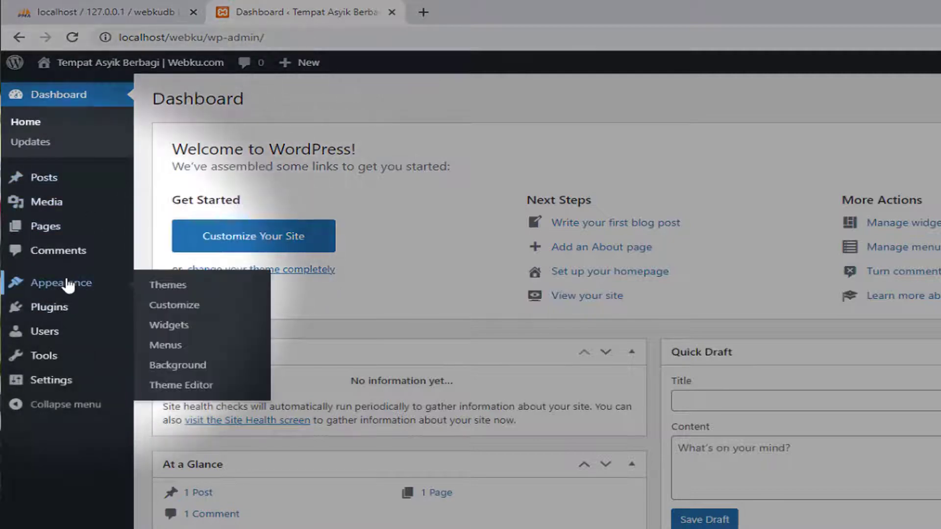
{"action": "left_click", "coordinate": [142, 289]}
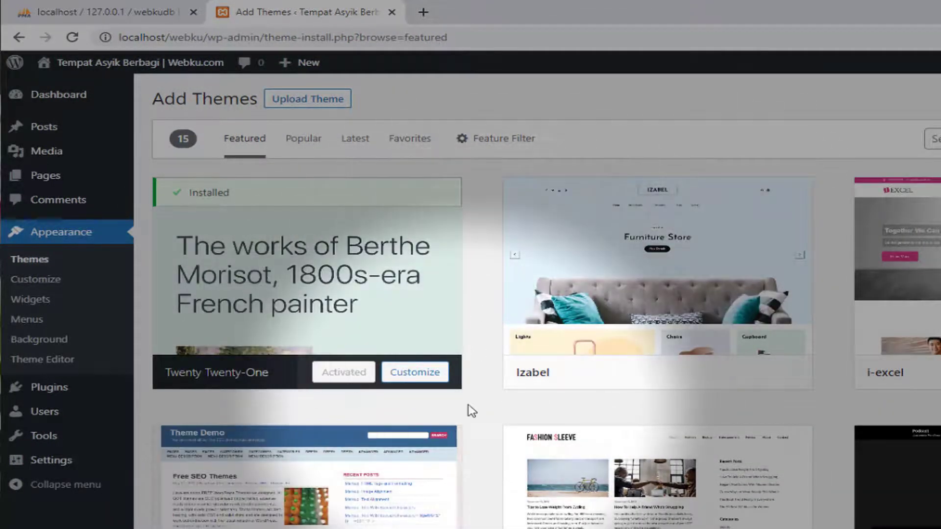
{"action": "scroll", "coordinate": [472, 411], "scroll_direction": "down", "scroll_amount": 3}
{"action": "mouse_move", "coordinate": [710, 336]}
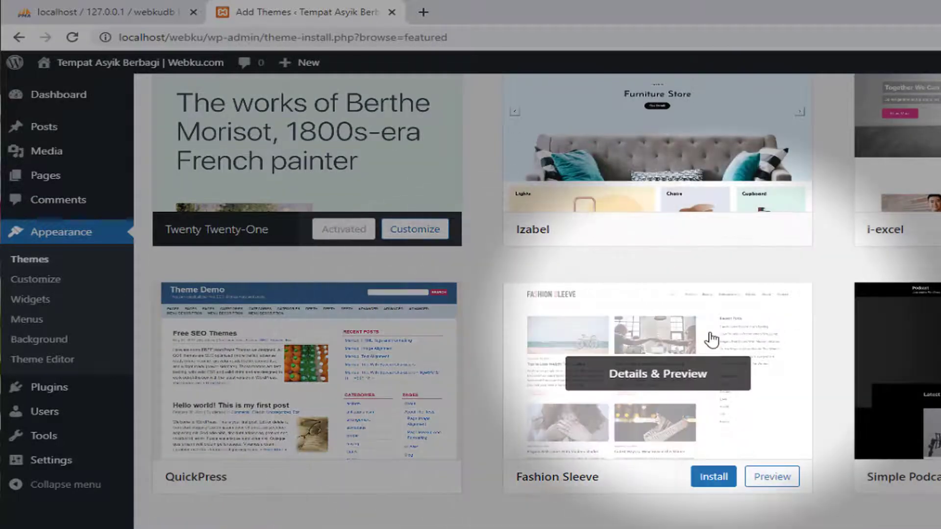
{"action": "scroll", "coordinate": [748, 337], "scroll_direction": "down", "scroll_amount": 8}
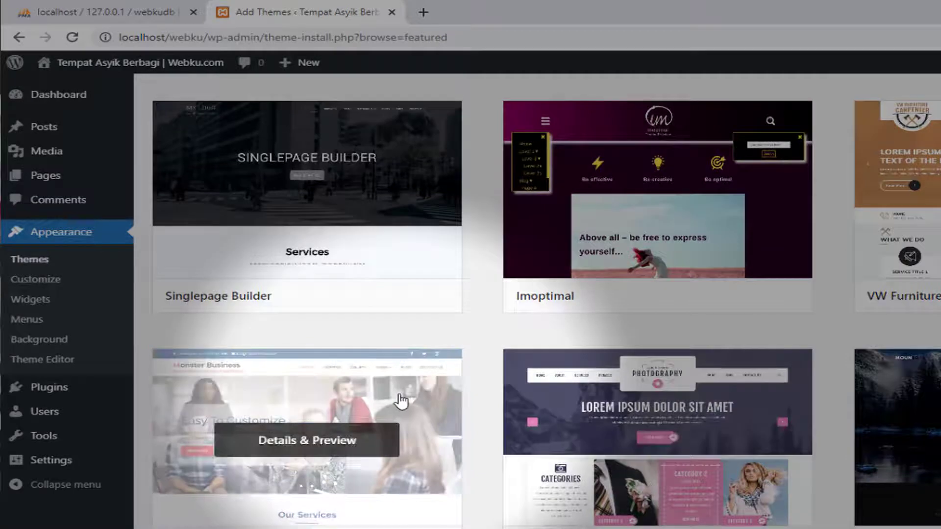
{"action": "scroll", "coordinate": [709, 410], "scroll_direction": "down", "scroll_amount": 4}
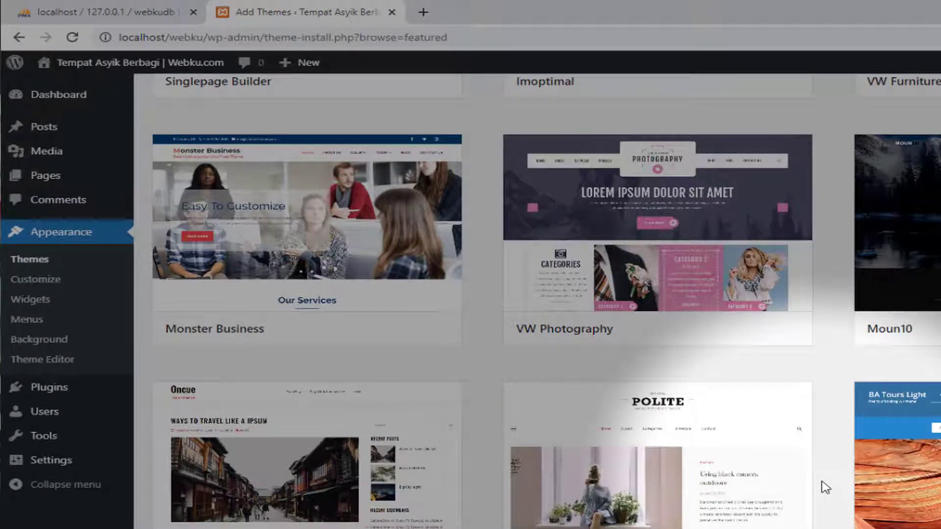
{"action": "scroll", "coordinate": [824, 488], "scroll_direction": "down", "scroll_amount": 2}
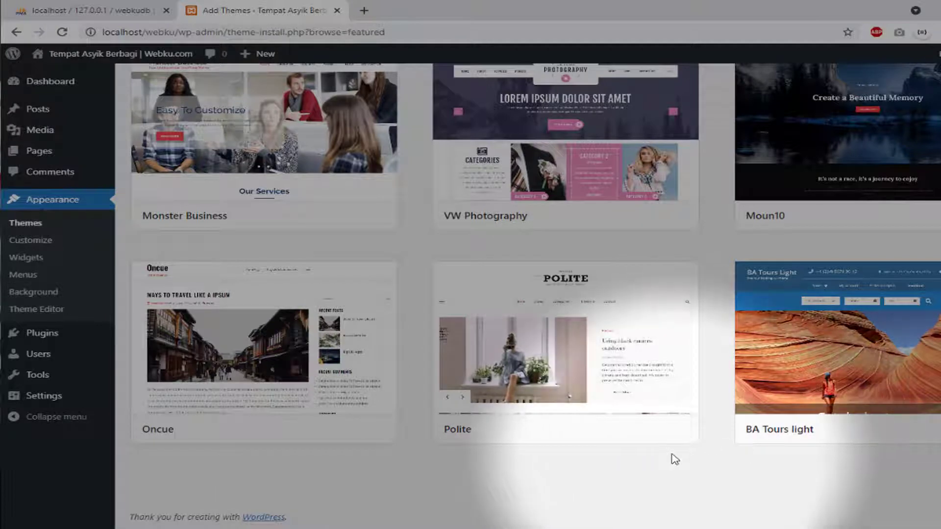
{"action": "left_click", "coordinate": [665, 431]}
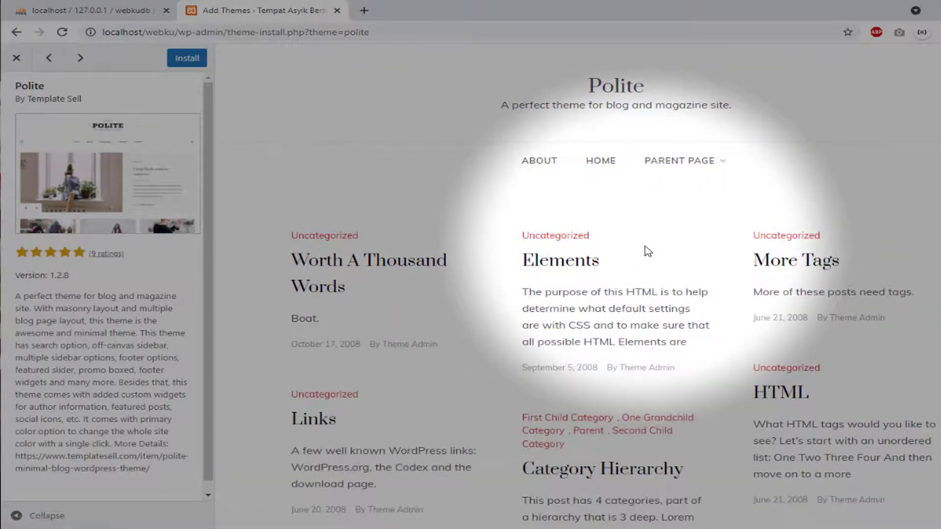
{"action": "scroll", "coordinate": [645, 250], "scroll_direction": "down", "scroll_amount": 6}
{"action": "scroll", "coordinate": [647, 251], "scroll_direction": "up", "scroll_amount": 6}
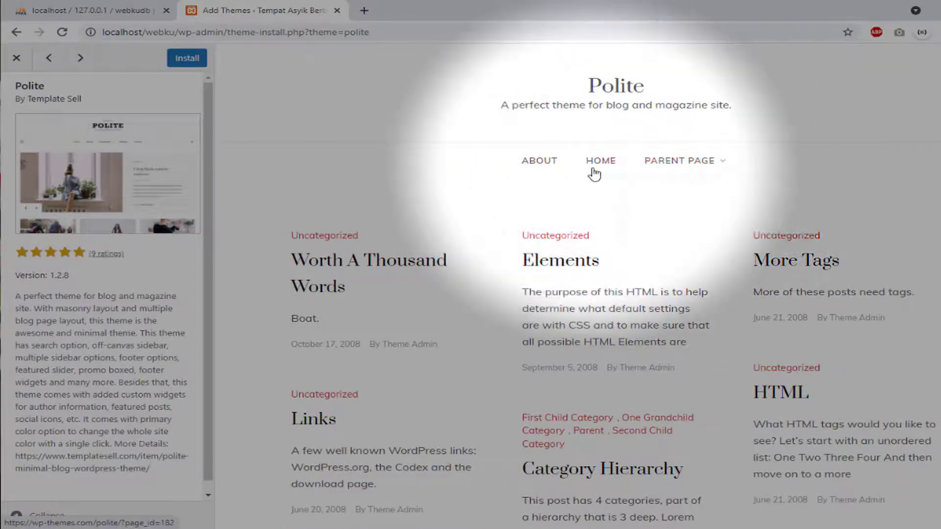
{"action": "left_click", "coordinate": [18, 61]}
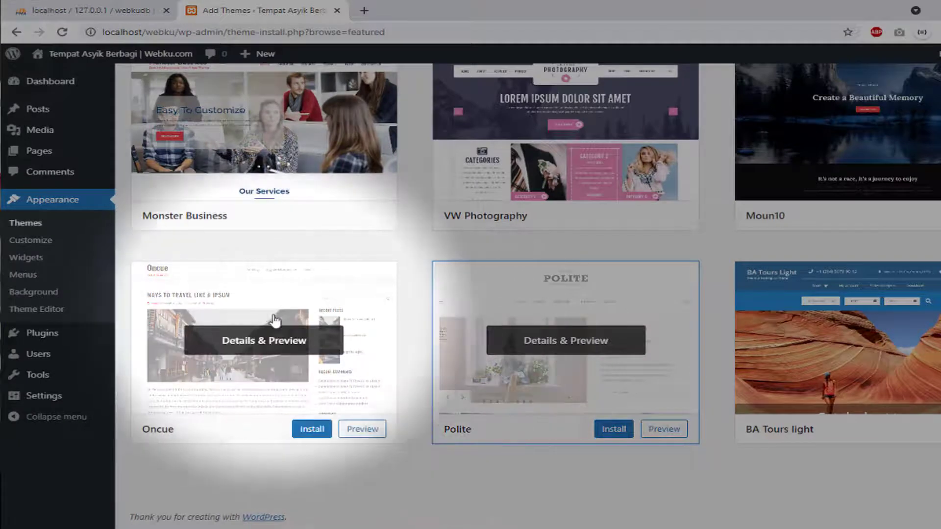
{"action": "left_click", "coordinate": [361, 430]}
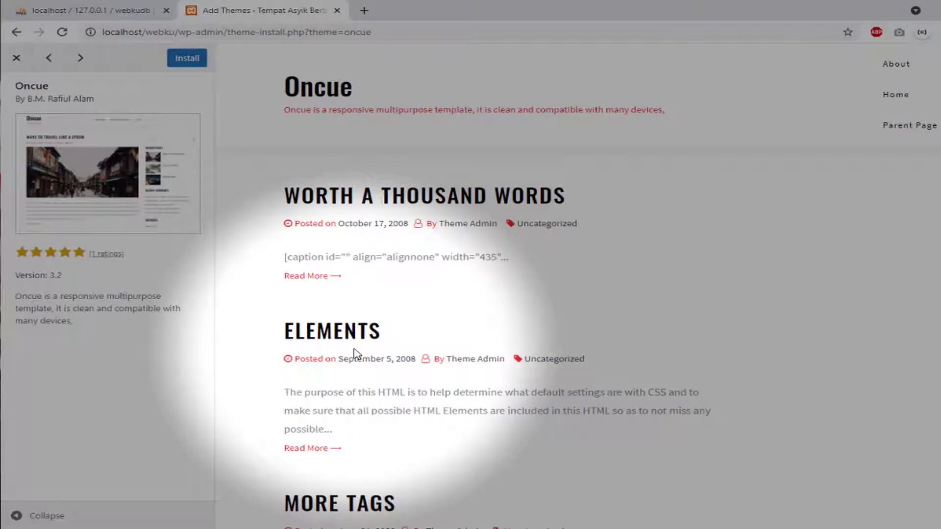
{"action": "scroll", "coordinate": [355, 353], "scroll_direction": "down", "scroll_amount": 12}
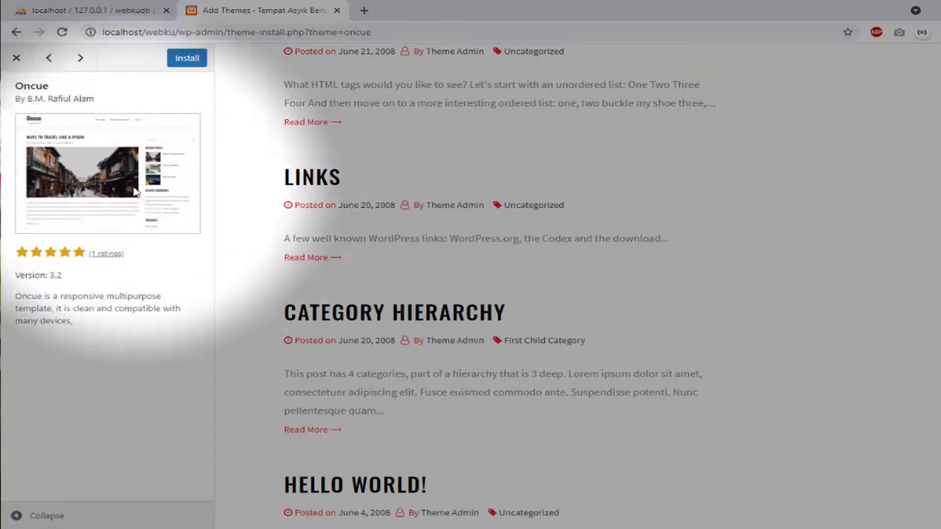
{"action": "left_click", "coordinate": [16, 58]}
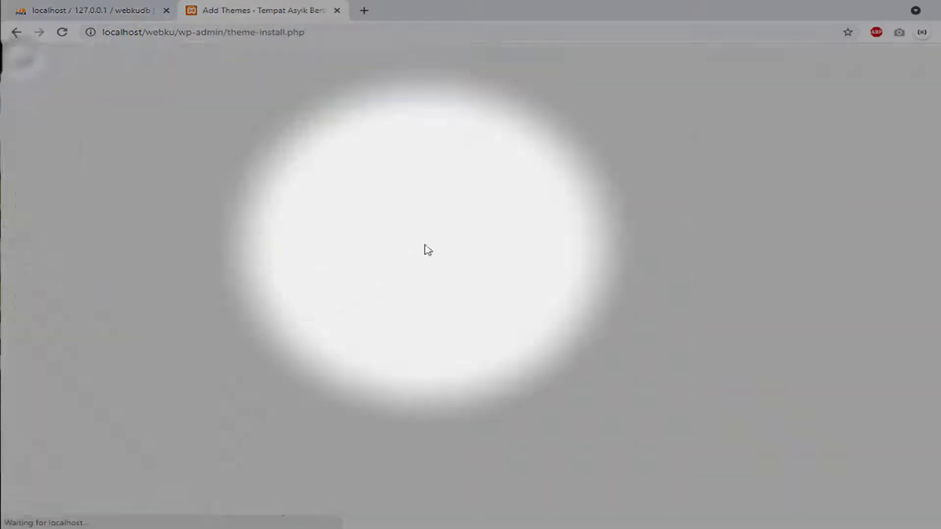
{"action": "scroll", "coordinate": [537, 296], "scroll_direction": "up", "scroll_amount": 4}
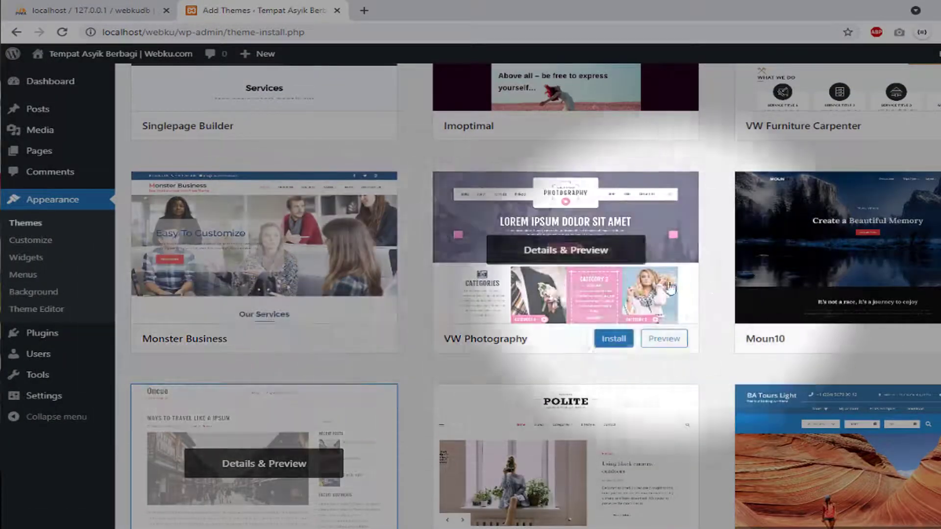
{"action": "scroll", "coordinate": [723, 273], "scroll_direction": "up", "scroll_amount": 4}
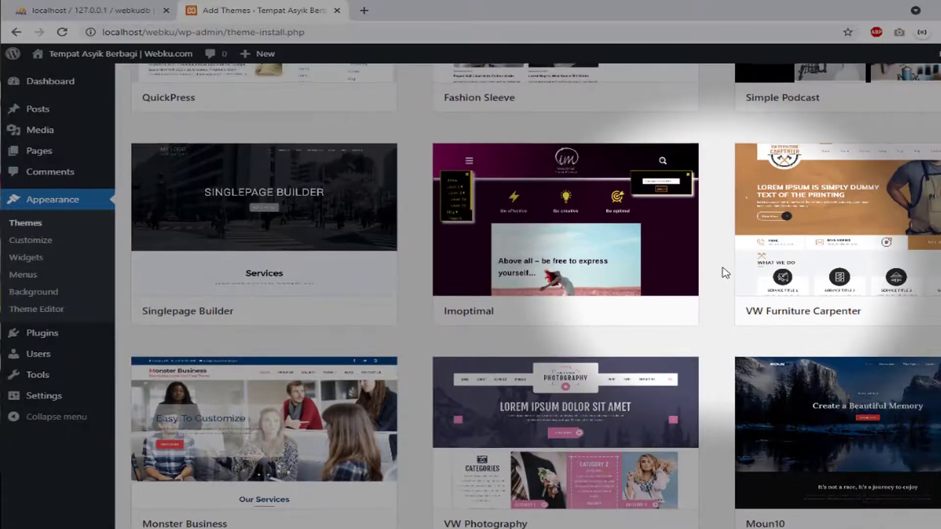
{"action": "scroll", "coordinate": [723, 273], "scroll_direction": "up", "scroll_amount": 5}
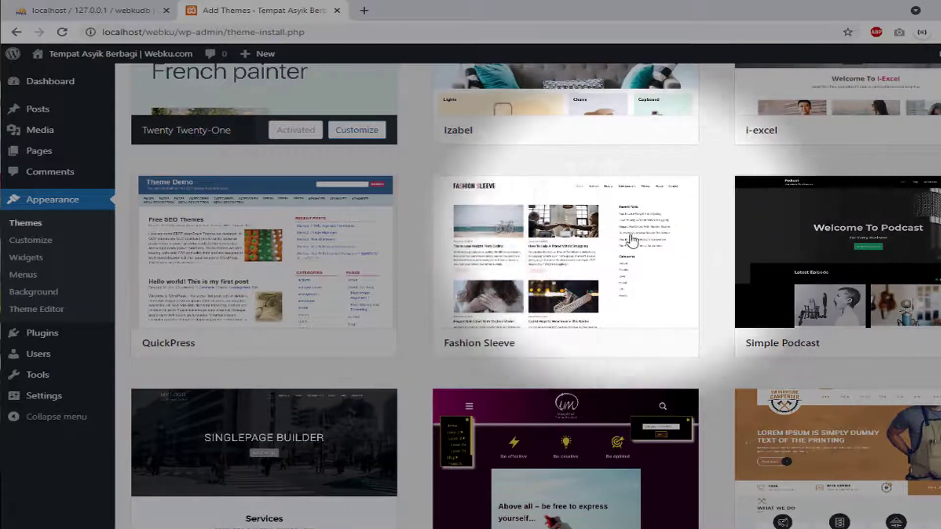
{"action": "scroll", "coordinate": [545, 216], "scroll_direction": "up", "scroll_amount": 3}
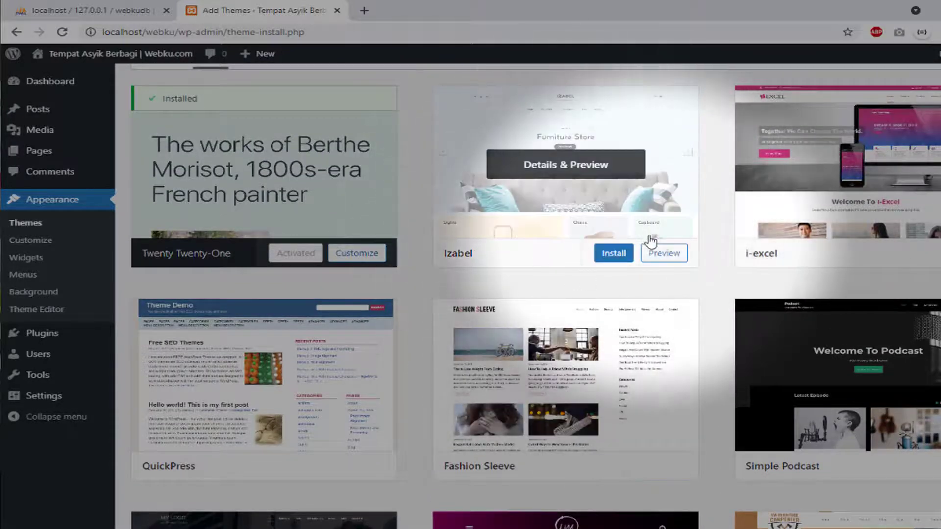
{"action": "left_click", "coordinate": [667, 245]}
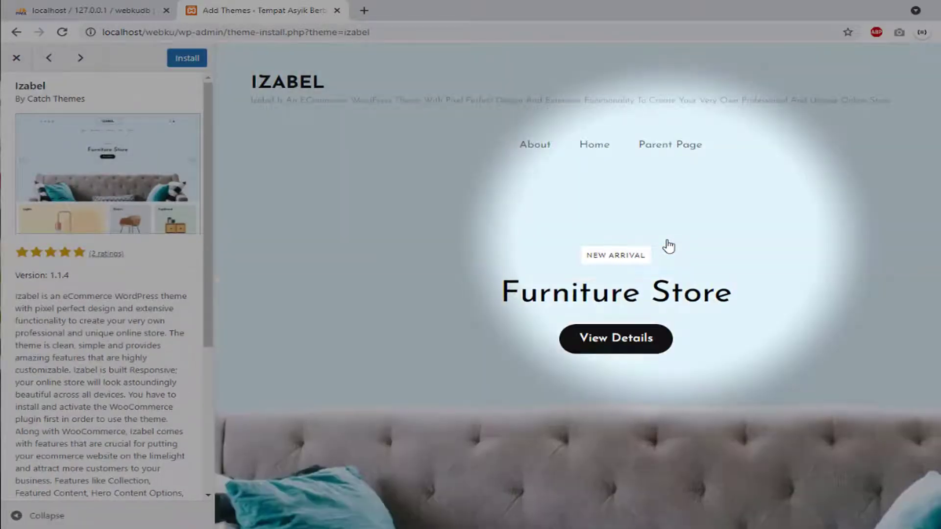
{"action": "scroll", "coordinate": [668, 245], "scroll_direction": "down", "scroll_amount": 5}
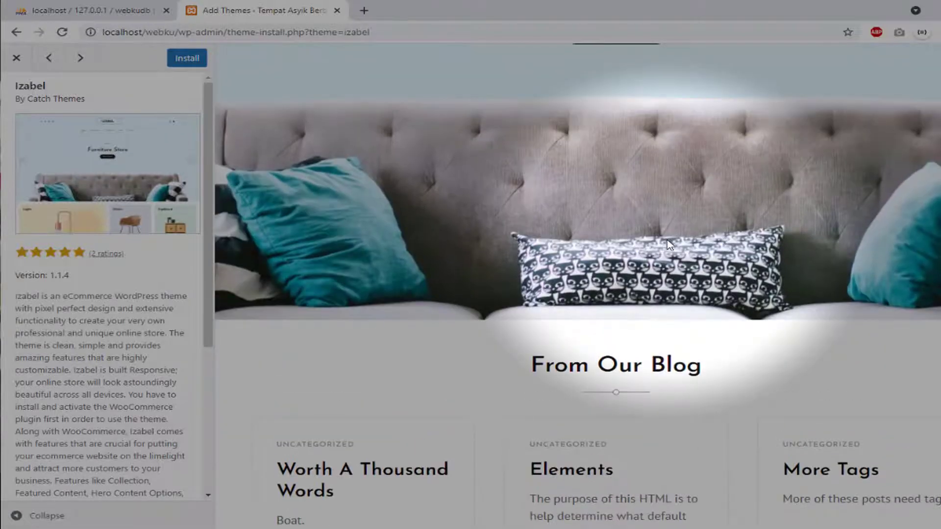
{"action": "scroll", "coordinate": [669, 243], "scroll_direction": "down", "scroll_amount": 6}
{"action": "scroll", "coordinate": [670, 245], "scroll_direction": "down", "scroll_amount": 4}
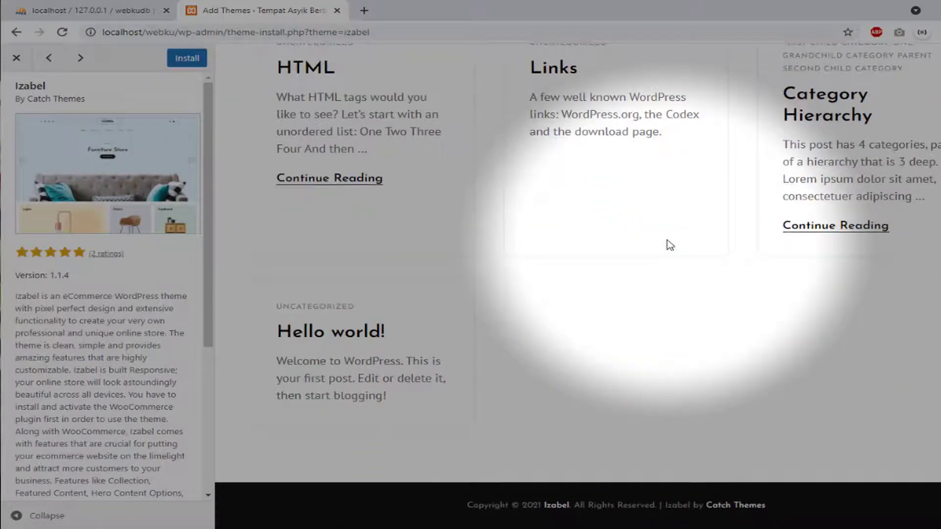
{"action": "scroll", "coordinate": [669, 244], "scroll_direction": "up", "scroll_amount": 15}
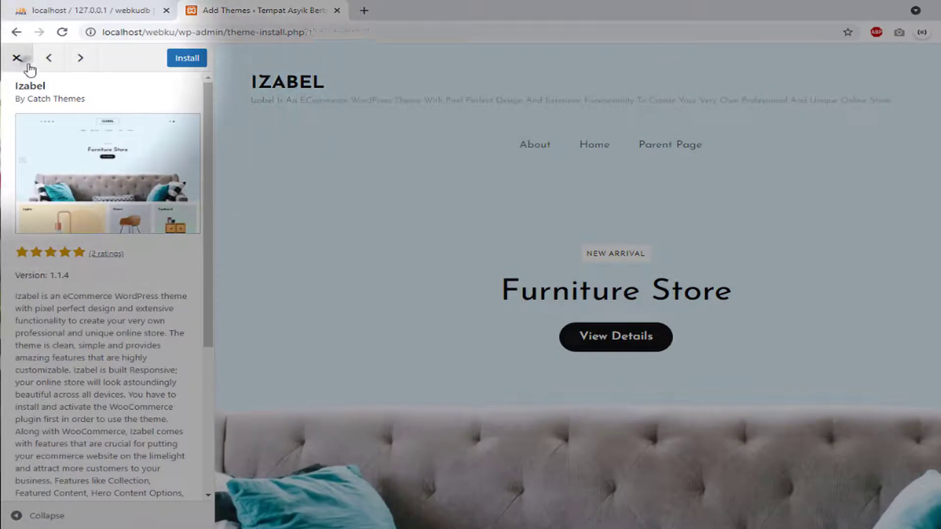
{"action": "left_click", "coordinate": [27, 62]}
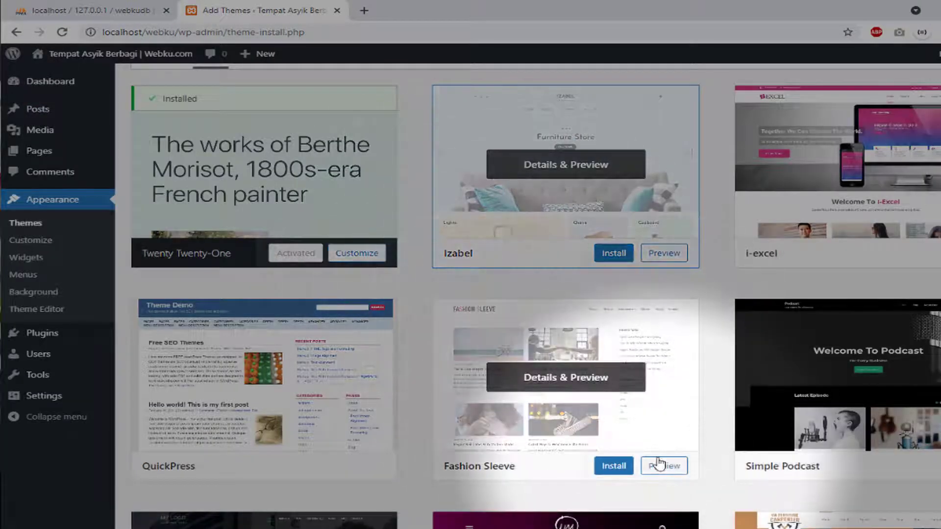
{"action": "left_click", "coordinate": [659, 467]}
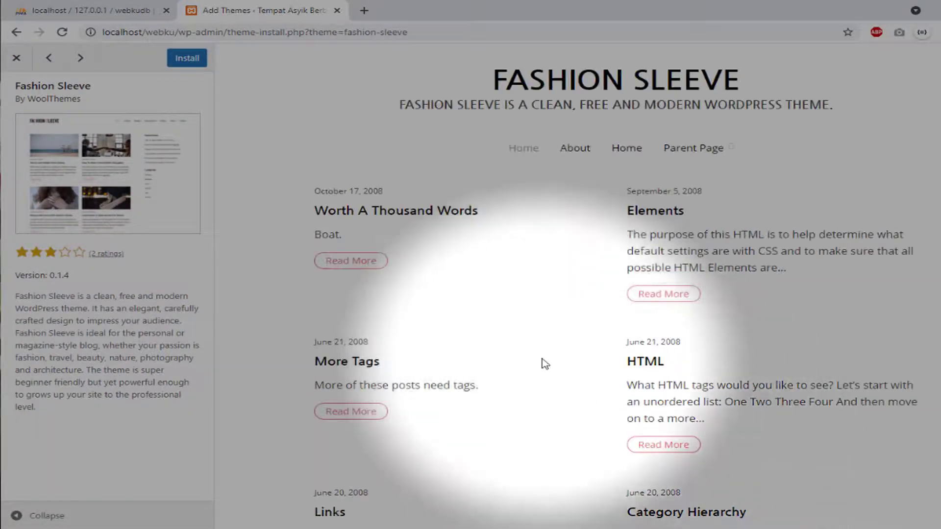
{"action": "scroll", "coordinate": [542, 362], "scroll_direction": "down", "scroll_amount": 5}
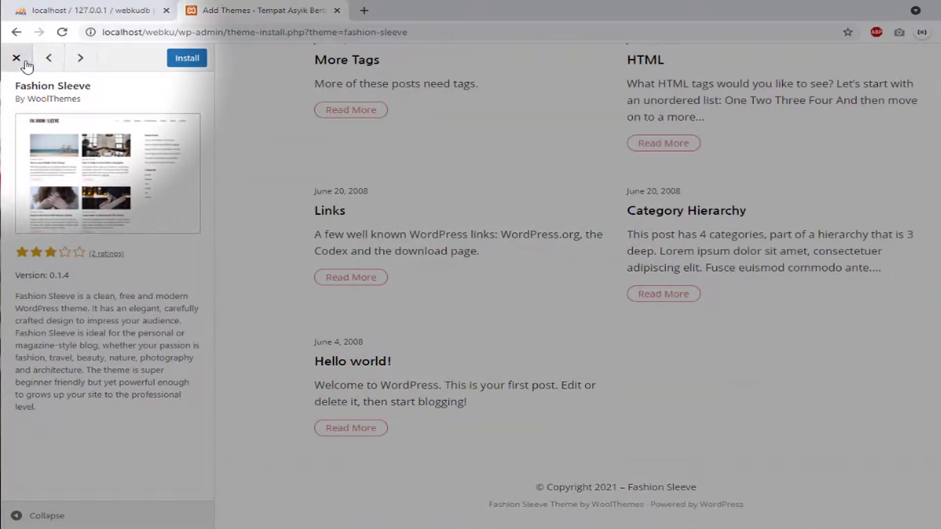
{"action": "left_click", "coordinate": [17, 58]}
{"action": "scroll", "coordinate": [645, 284], "scroll_direction": "up", "scroll_amount": 2}
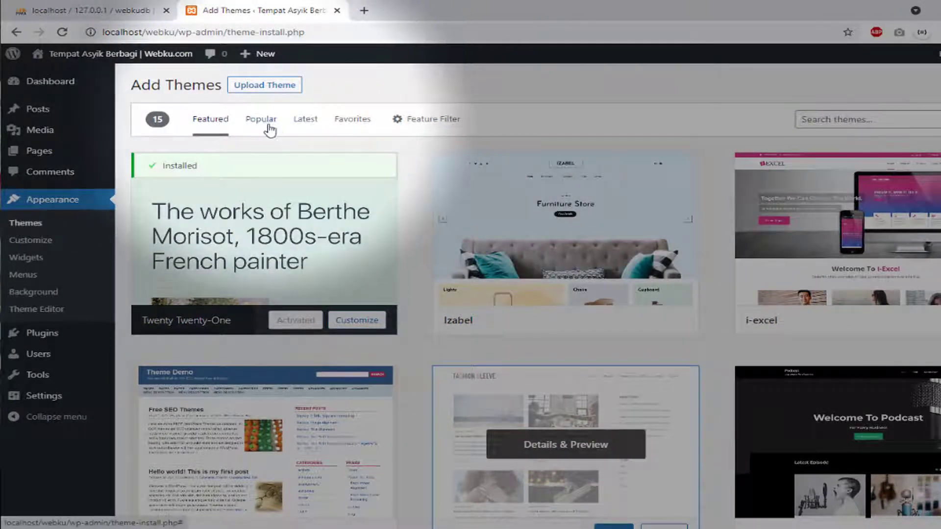
Switch to the Popular themes tab and scroll down through the catalogue
{"action": "left_click", "coordinate": [267, 128]}
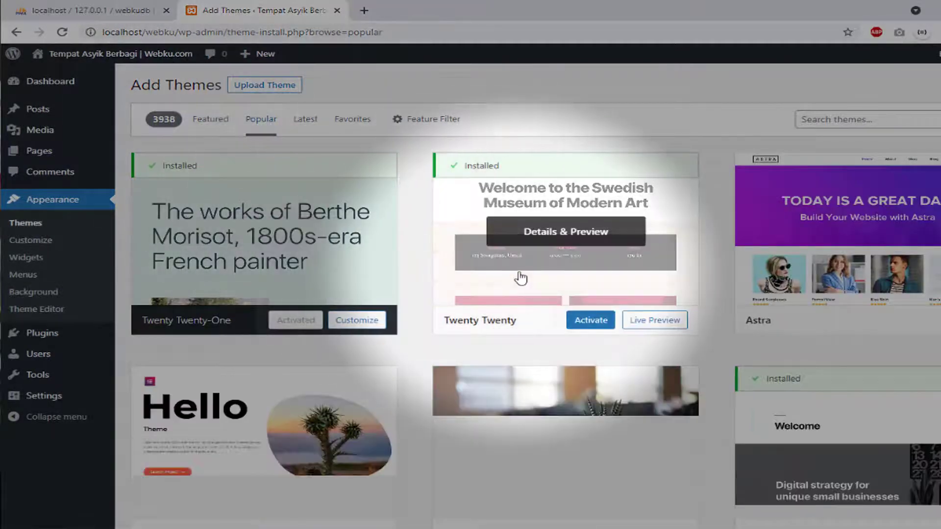
{"action": "scroll", "coordinate": [519, 276], "scroll_direction": "down", "scroll_amount": 2}
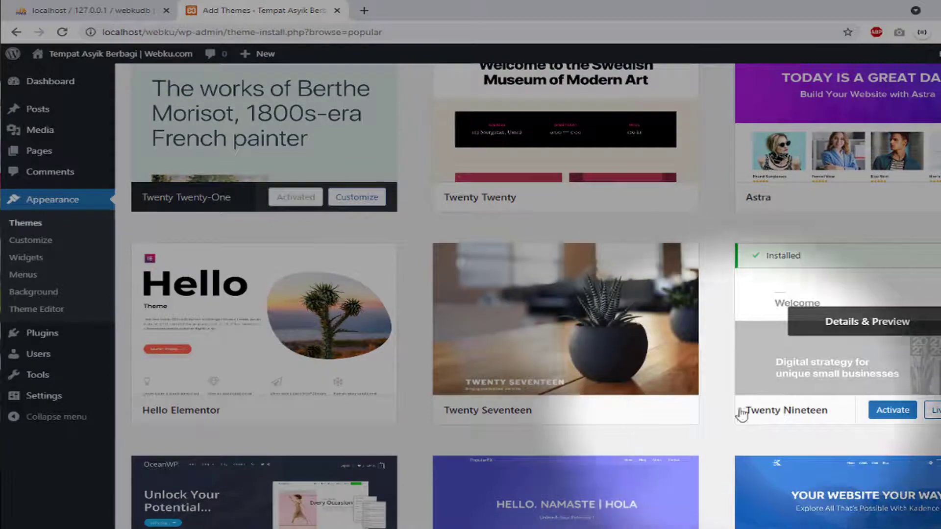
{"action": "scroll", "coordinate": [685, 434], "scroll_direction": "down", "scroll_amount": 5}
{"action": "scroll", "coordinate": [715, 406], "scroll_direction": "down", "scroll_amount": 4}
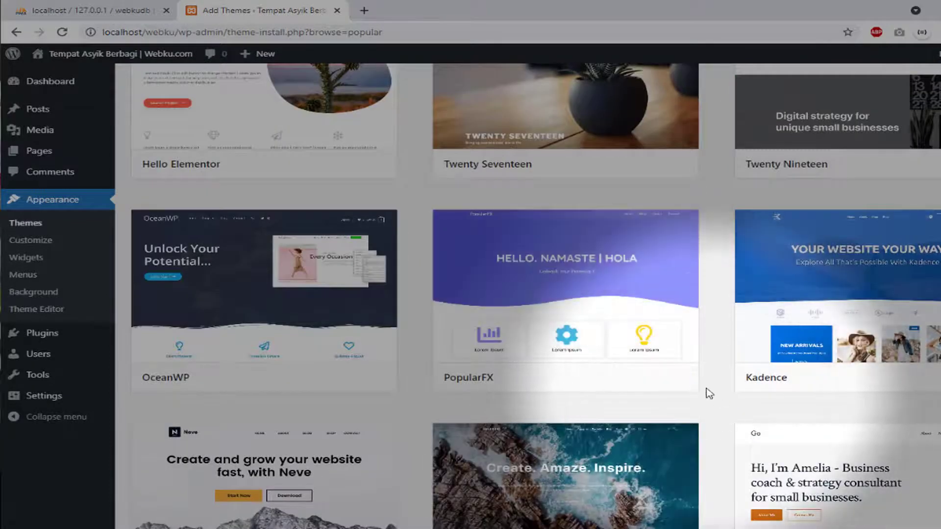
{"action": "scroll", "coordinate": [707, 391], "scroll_direction": "down", "scroll_amount": 2}
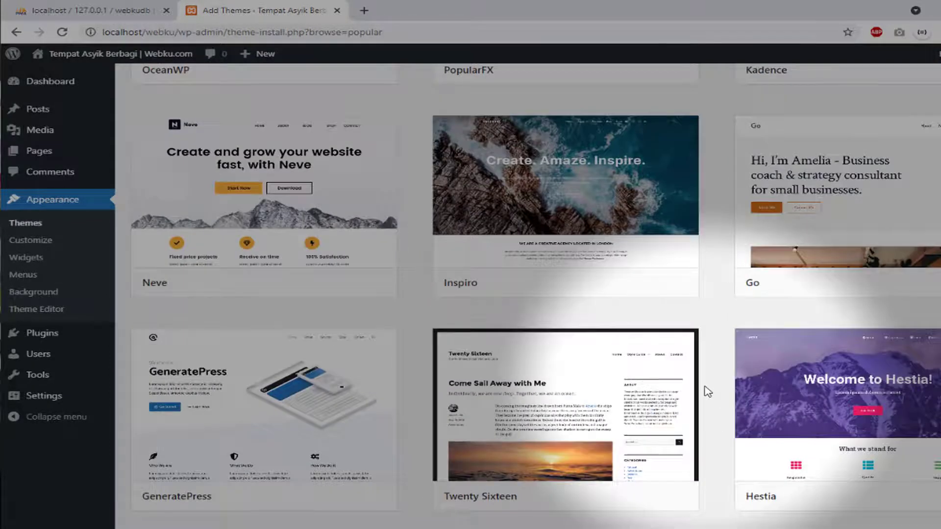
{"action": "scroll", "coordinate": [707, 391], "scroll_direction": "down", "scroll_amount": 4}
{"action": "scroll", "coordinate": [707, 391], "scroll_direction": "down", "scroll_amount": 5}
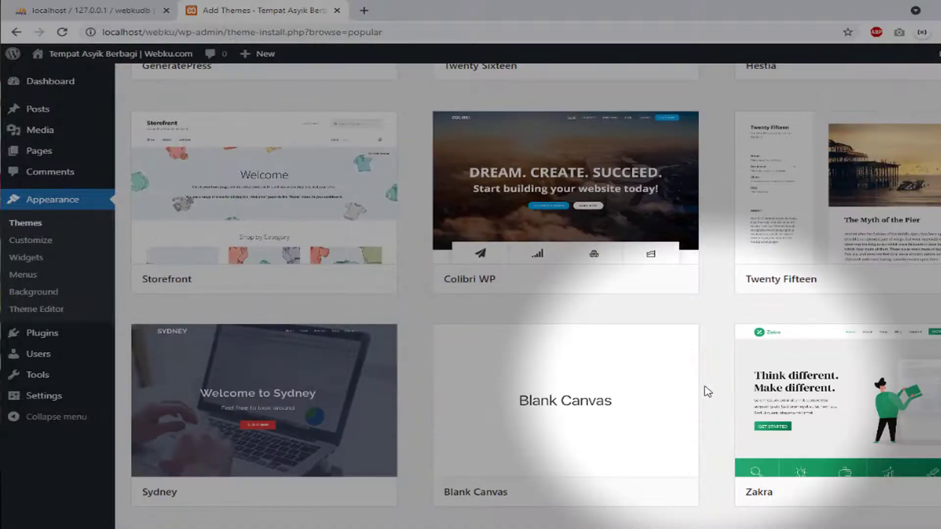
{"action": "scroll", "coordinate": [707, 391], "scroll_direction": "down", "scroll_amount": 5}
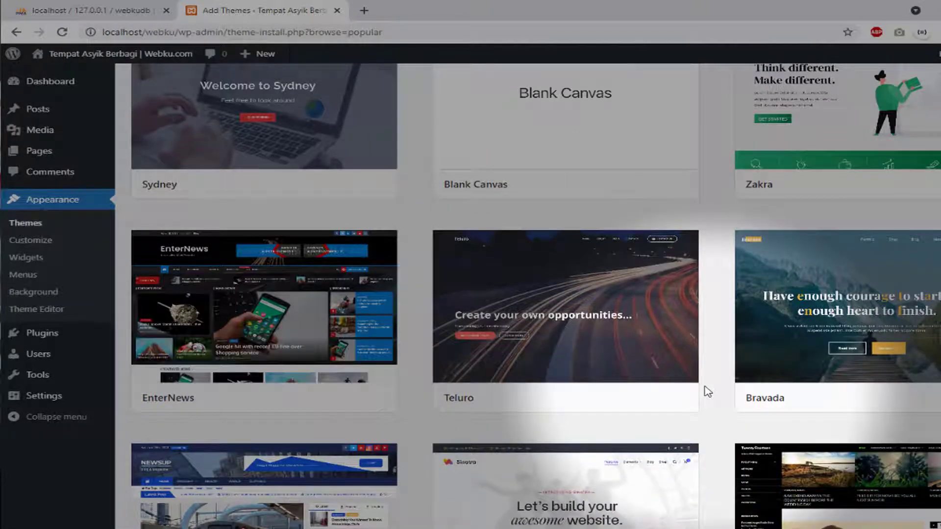
{"action": "scroll", "coordinate": [707, 391], "scroll_direction": "down", "scroll_amount": 1}
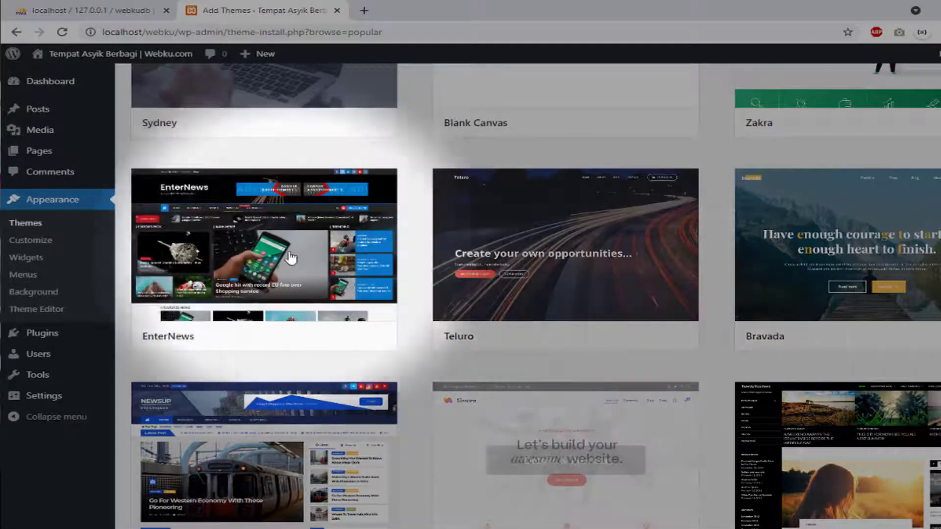
{"action": "mouse_move", "coordinate": [186, 344]}
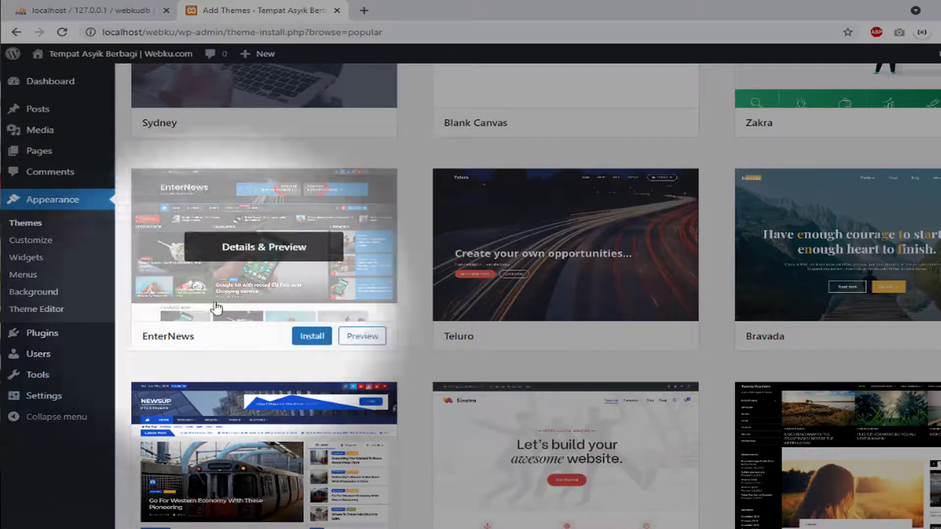
{"action": "scroll", "coordinate": [355, 309], "scroll_direction": "down", "scroll_amount": 3}
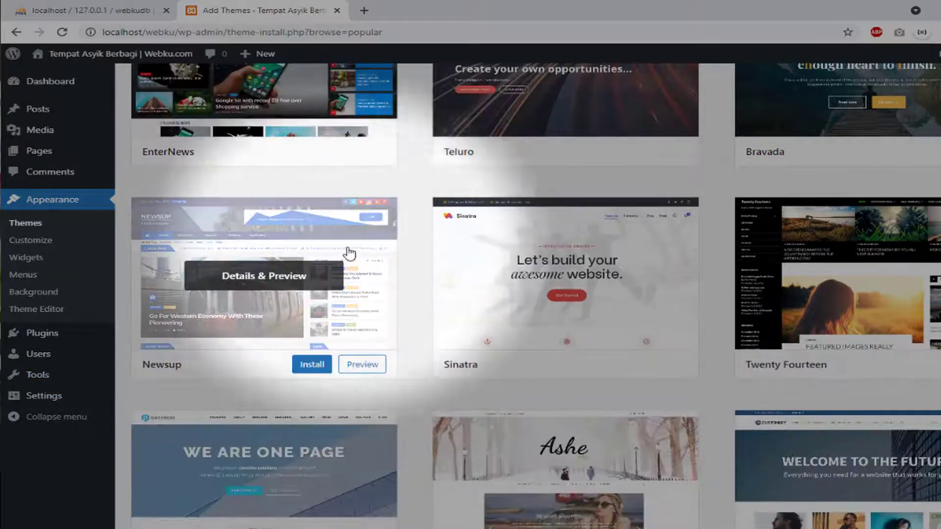
{"action": "mouse_move", "coordinate": [318, 365]}
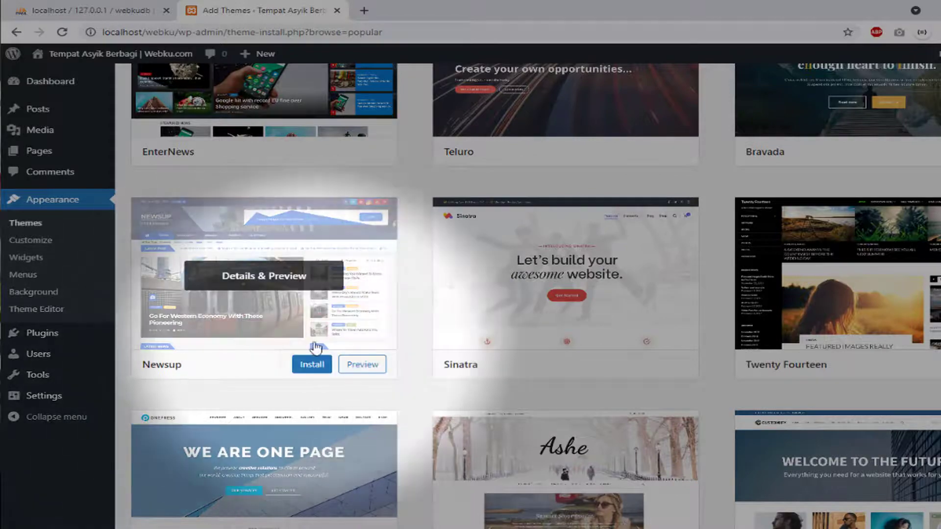
{"action": "scroll", "coordinate": [489, 343], "scroll_direction": "down", "scroll_amount": 3}
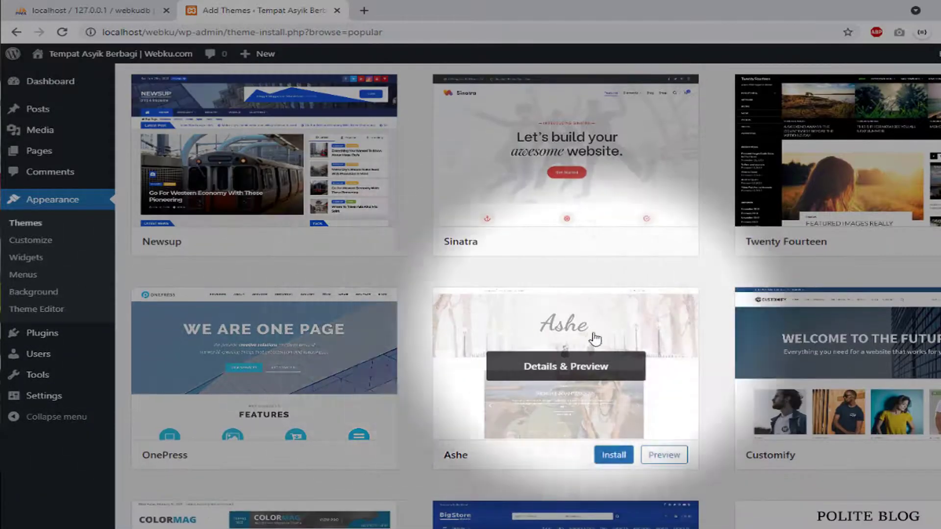
{"action": "scroll", "coordinate": [657, 315], "scroll_direction": "down", "scroll_amount": 5}
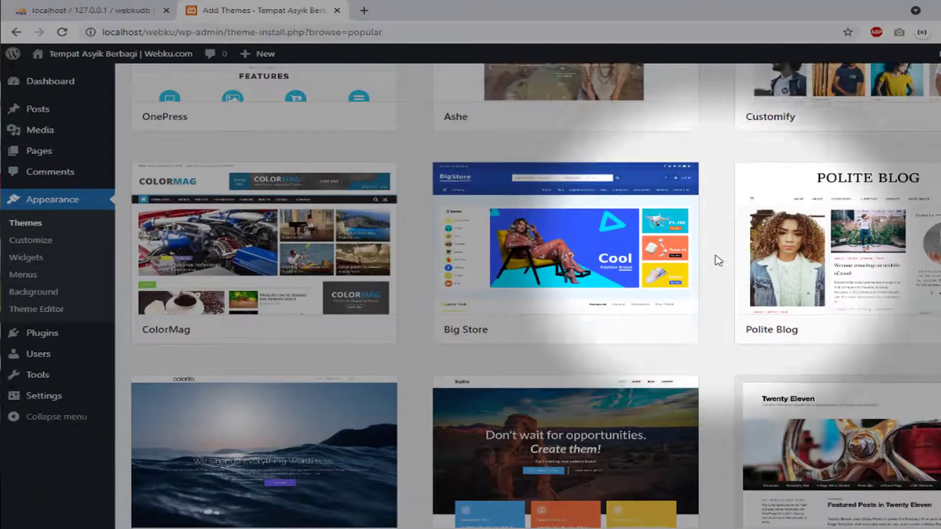
{"action": "scroll", "coordinate": [713, 260], "scroll_direction": "down", "scroll_amount": 1}
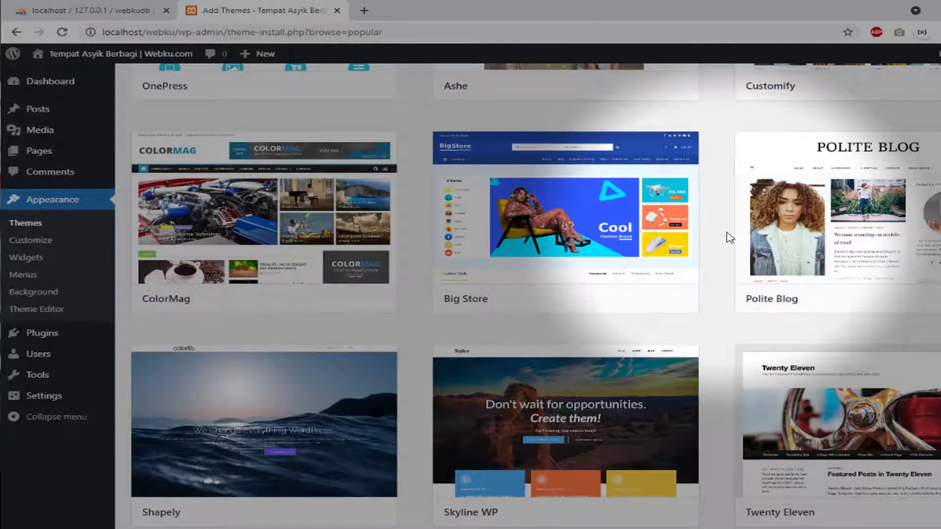
{"action": "scroll", "coordinate": [729, 238], "scroll_direction": "down", "scroll_amount": 1}
{"action": "scroll", "coordinate": [729, 237], "scroll_direction": "down", "scroll_amount": 4}
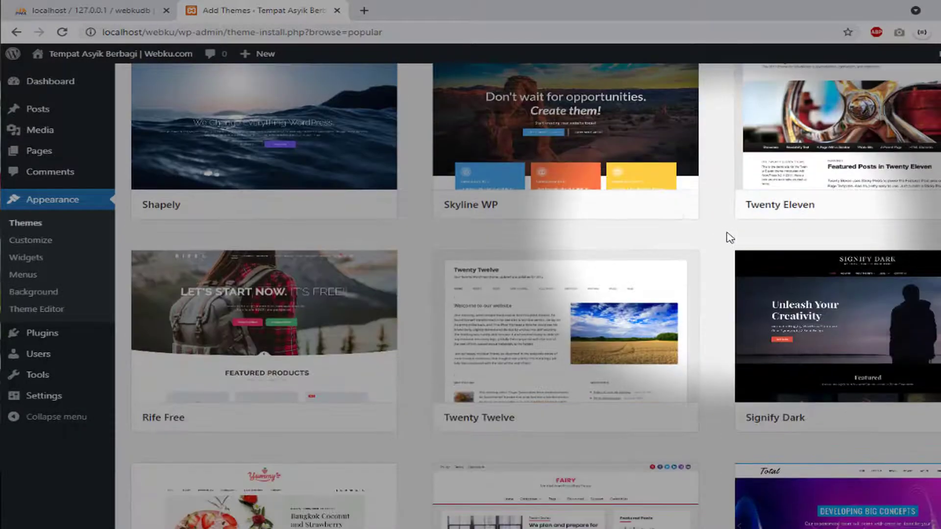
{"action": "scroll", "coordinate": [729, 238], "scroll_direction": "down", "scroll_amount": 3}
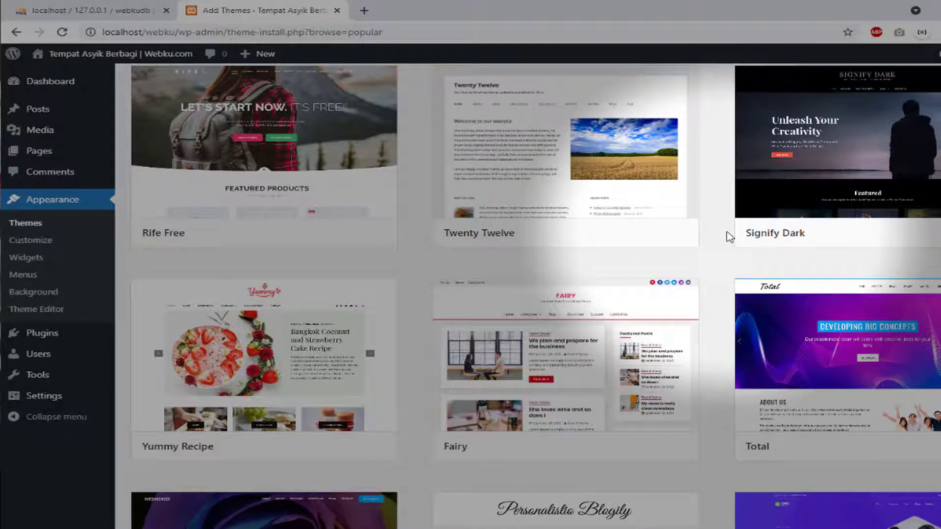
Scroll back and forth through the Popular themes to locate the Big Store card
{"action": "scroll", "coordinate": [729, 237], "scroll_direction": "up", "scroll_amount": 11}
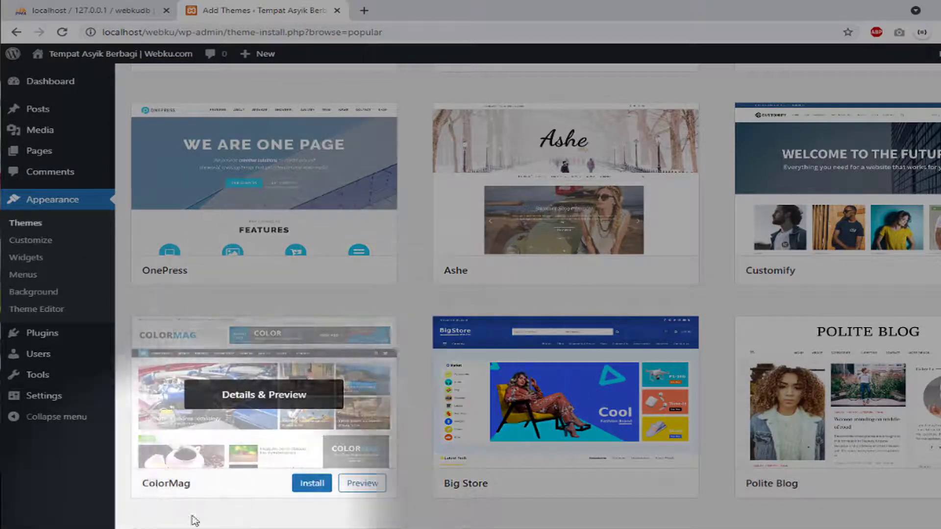
{"action": "scroll", "coordinate": [305, 378], "scroll_direction": "up", "scroll_amount": 5}
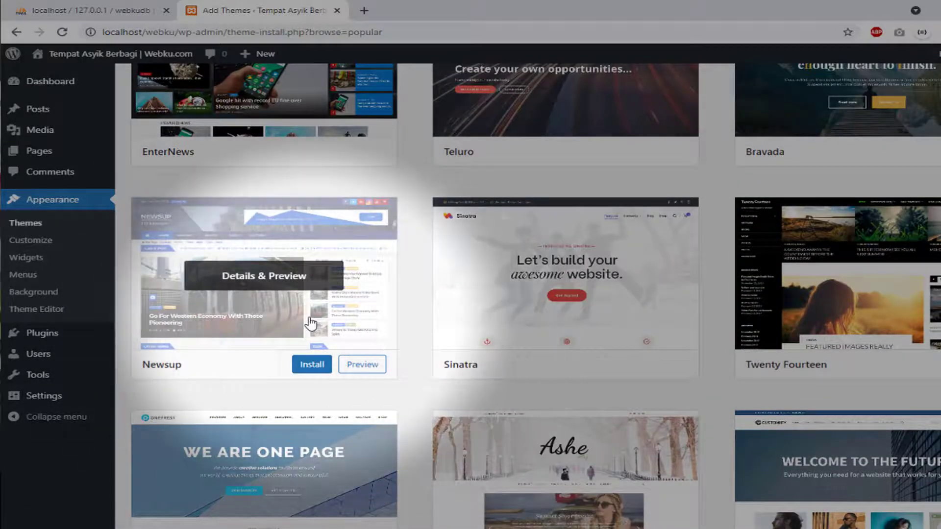
{"action": "scroll", "coordinate": [310, 323], "scroll_direction": "up", "scroll_amount": 3}
{"action": "scroll", "coordinate": [452, 389], "scroll_direction": "down", "scroll_amount": 12}
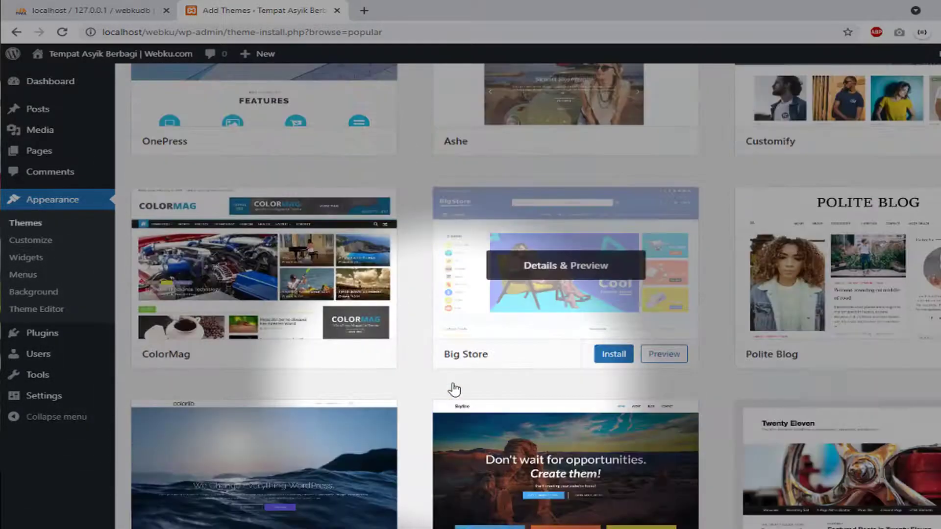
{"action": "scroll", "coordinate": [612, 357], "scroll_direction": "down", "scroll_amount": 2}
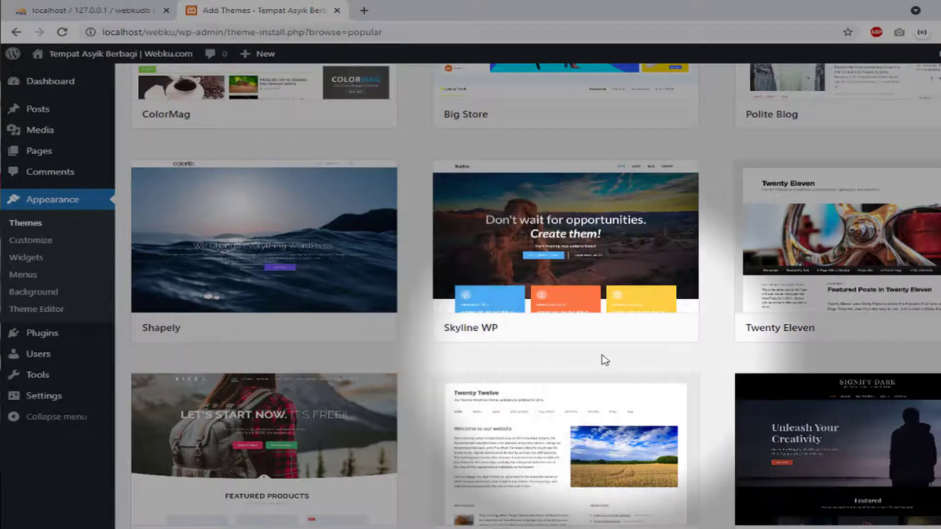
{"action": "scroll", "coordinate": [604, 360], "scroll_direction": "down", "scroll_amount": 2}
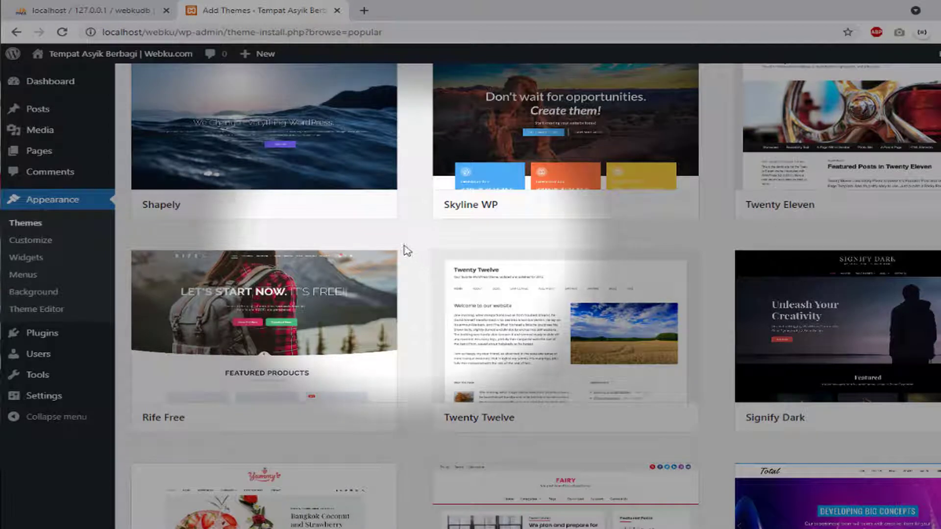
{"action": "scroll", "coordinate": [423, 244], "scroll_direction": "up", "scroll_amount": 4}
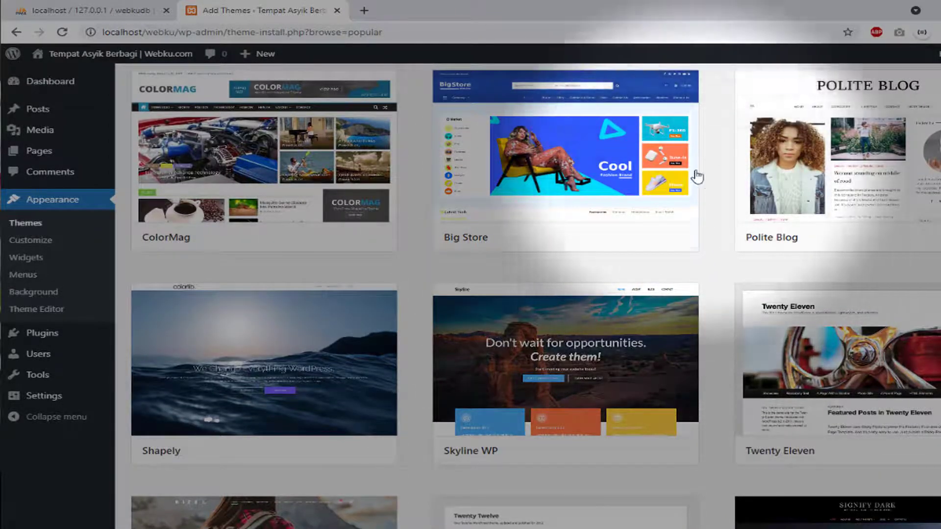
{"action": "mouse_move", "coordinate": [686, 161]}
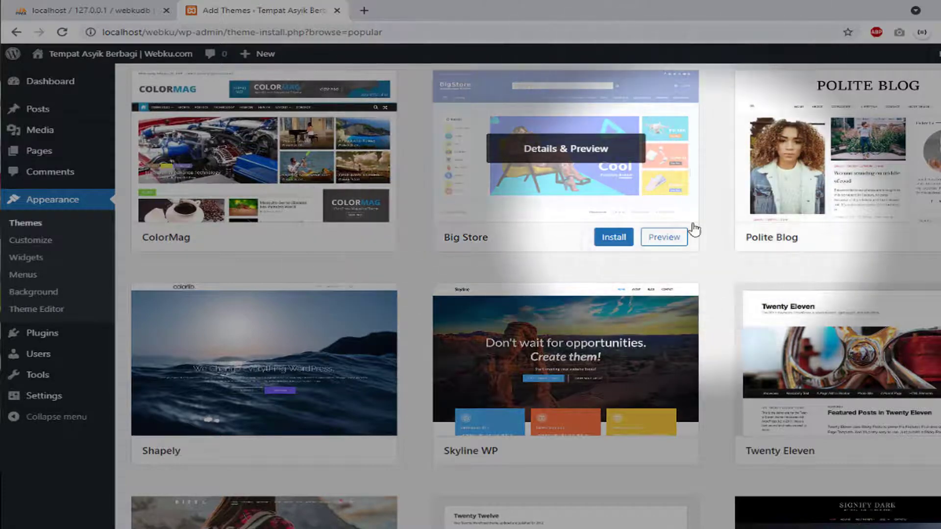
{"action": "scroll", "coordinate": [389, 130], "scroll_direction": "down", "scroll_amount": 5}
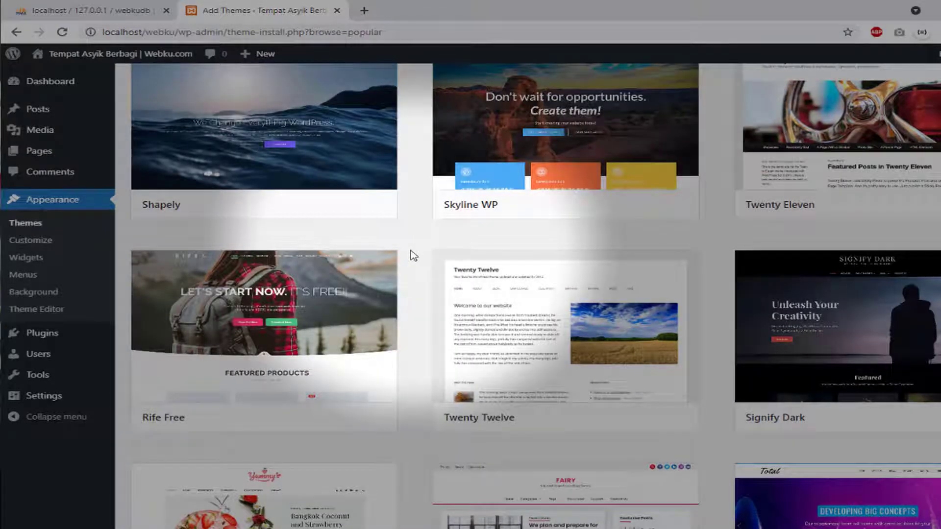
{"action": "scroll", "coordinate": [413, 255], "scroll_direction": "down", "scroll_amount": 1}
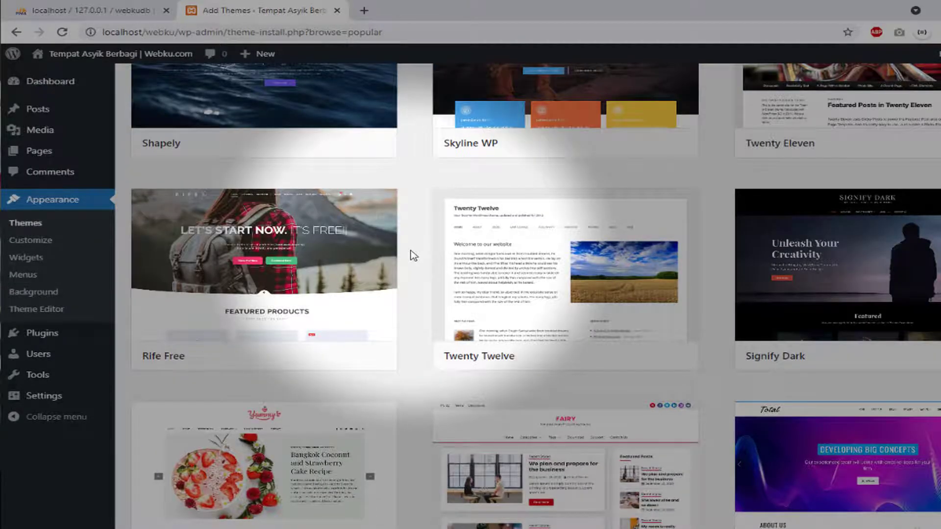
{"action": "mouse_move", "coordinate": [319, 269]}
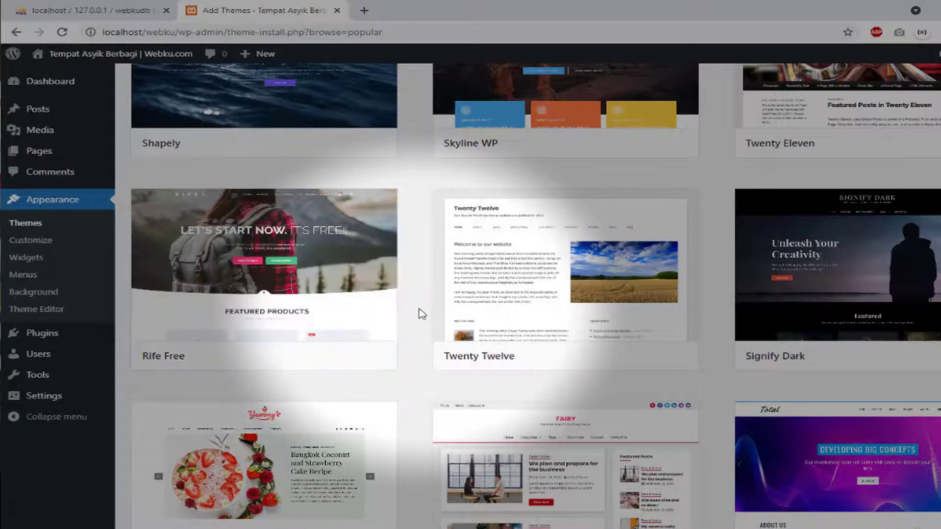
{"action": "scroll", "coordinate": [417, 316], "scroll_direction": "down", "scroll_amount": 10}
{"action": "scroll", "coordinate": [415, 316], "scroll_direction": "down", "scroll_amount": 3}
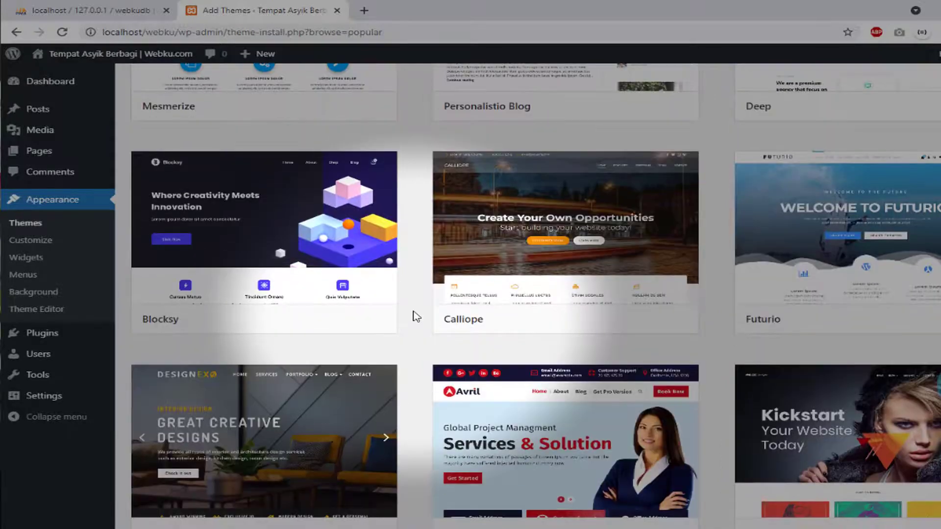
{"action": "scroll", "coordinate": [417, 316], "scroll_direction": "down", "scroll_amount": 5}
{"action": "scroll", "coordinate": [416, 316], "scroll_direction": "down", "scroll_amount": 4}
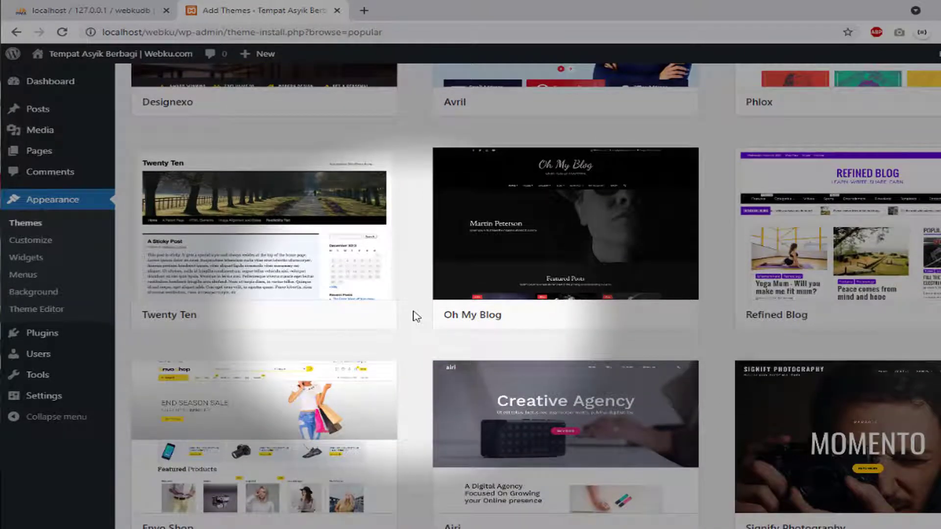
{"action": "scroll", "coordinate": [415, 316], "scroll_direction": "down", "scroll_amount": 4}
{"action": "scroll", "coordinate": [415, 316], "scroll_direction": "down", "scroll_amount": 6}
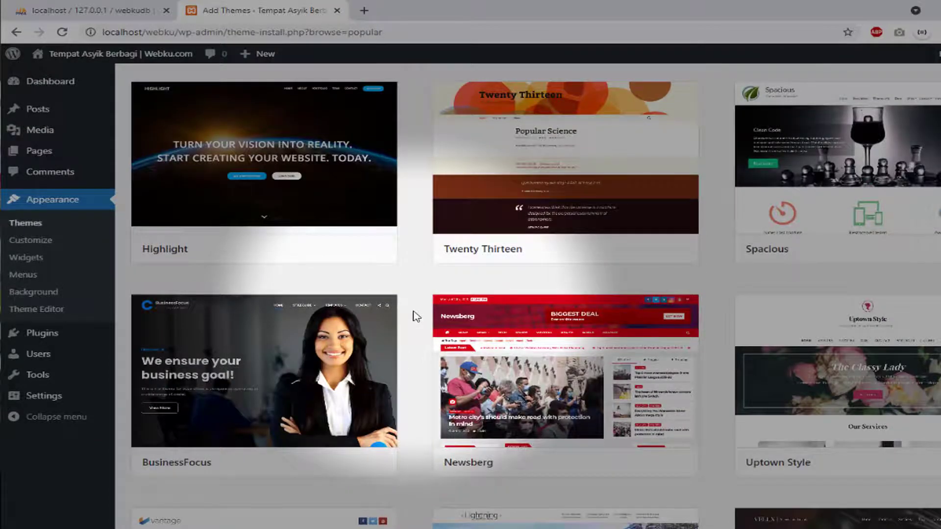
{"action": "scroll", "coordinate": [417, 316], "scroll_direction": "down", "scroll_amount": 6}
{"action": "scroll", "coordinate": [416, 316], "scroll_direction": "down", "scroll_amount": 5}
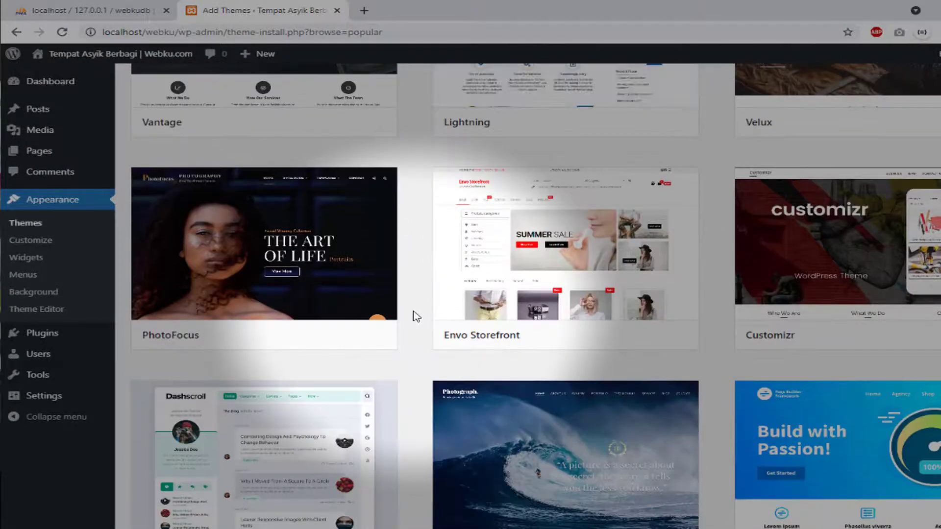
{"action": "scroll", "coordinate": [416, 316], "scroll_direction": "down", "scroll_amount": 1}
{"action": "scroll", "coordinate": [415, 316], "scroll_direction": "down", "scroll_amount": 8}
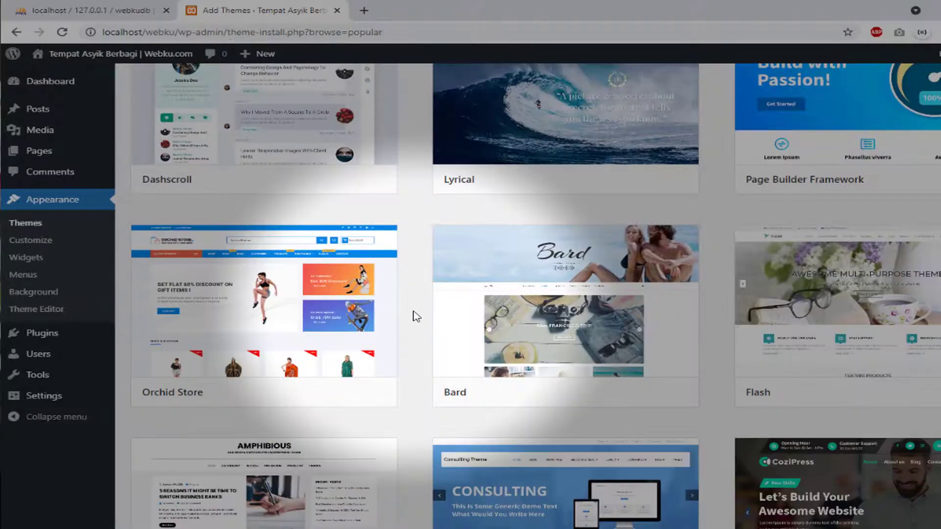
{"action": "scroll", "coordinate": [463, 318], "scroll_direction": "up", "scroll_amount": 20}
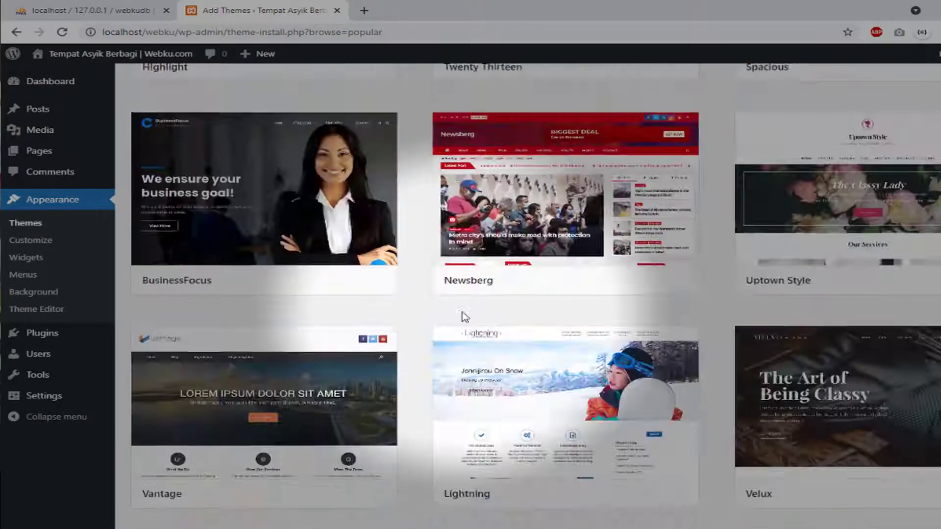
{"action": "scroll", "coordinate": [464, 317], "scroll_direction": "up", "scroll_amount": 20}
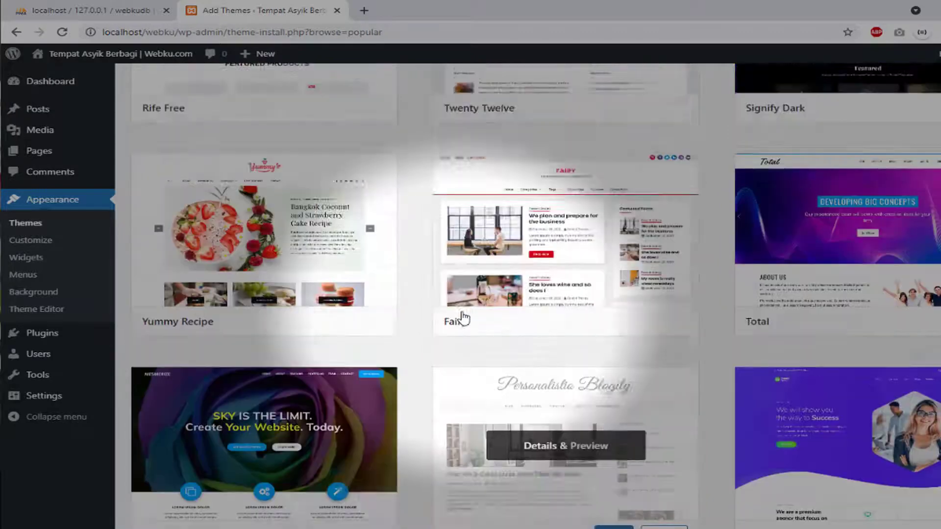
{"action": "scroll", "coordinate": [461, 317], "scroll_direction": "down", "scroll_amount": 1}
{"action": "scroll", "coordinate": [460, 316], "scroll_direction": "up", "scroll_amount": 6}
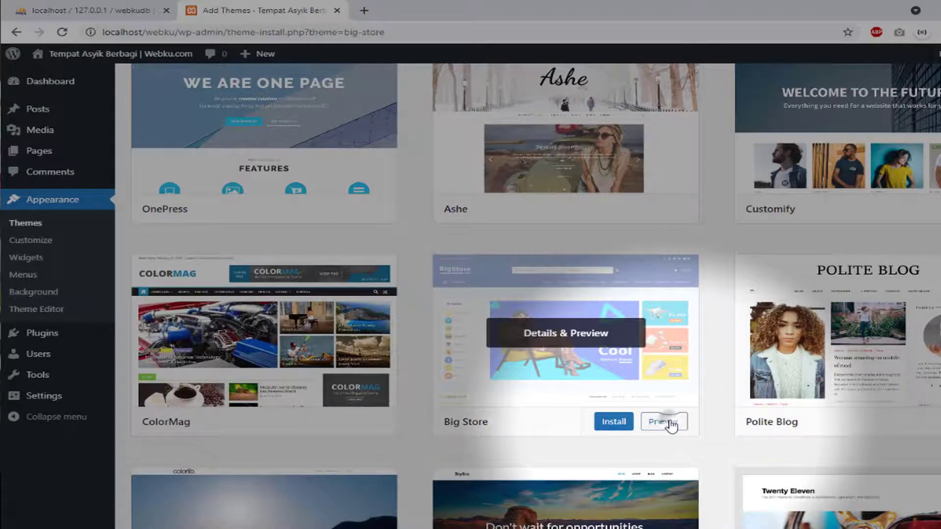
Open the Big Store theme's live preview and scroll through it
{"action": "left_click", "coordinate": [670, 424]}
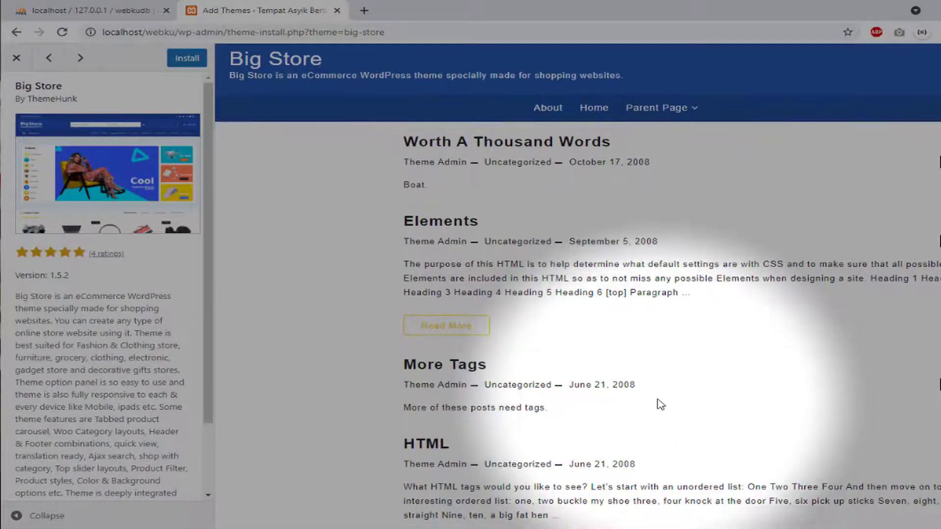
{"action": "scroll", "coordinate": [659, 402], "scroll_direction": "down", "scroll_amount": 10}
{"action": "scroll", "coordinate": [658, 399], "scroll_direction": "up", "scroll_amount": 9}
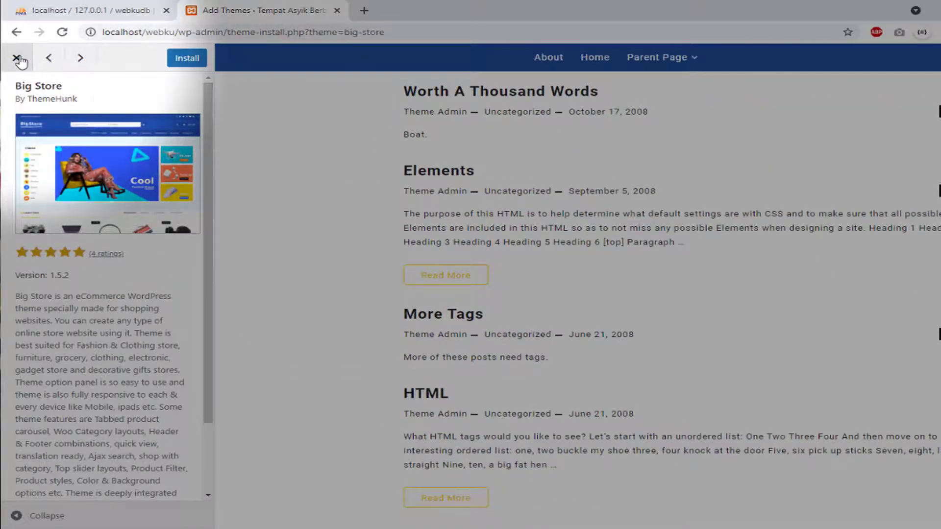
Close the Big Store preview and scroll the gallery back to the EnterNews row
{"action": "left_click", "coordinate": [17, 58]}
{"action": "scroll", "coordinate": [637, 304], "scroll_direction": "down", "scroll_amount": 8}
{"action": "scroll", "coordinate": [587, 271], "scroll_direction": "down", "scroll_amount": 10}
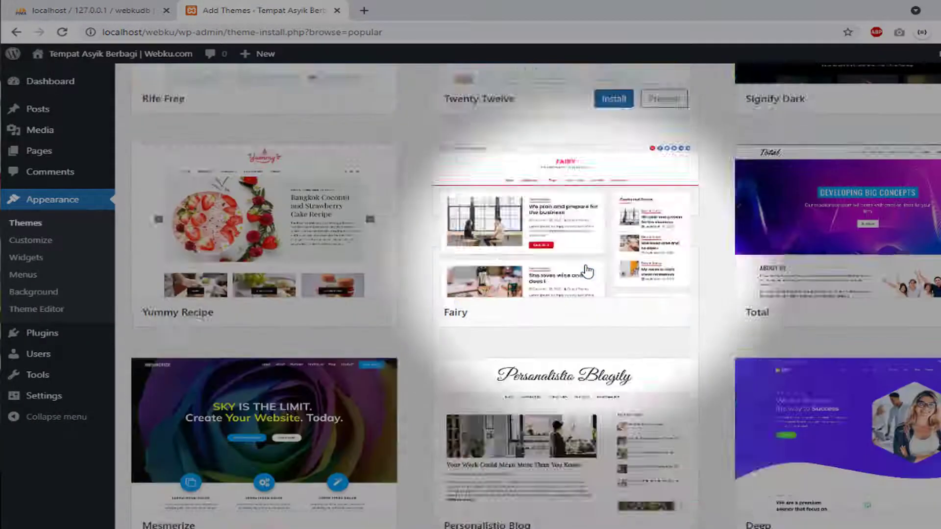
{"action": "scroll", "coordinate": [588, 271], "scroll_direction": "up", "scroll_amount": 15}
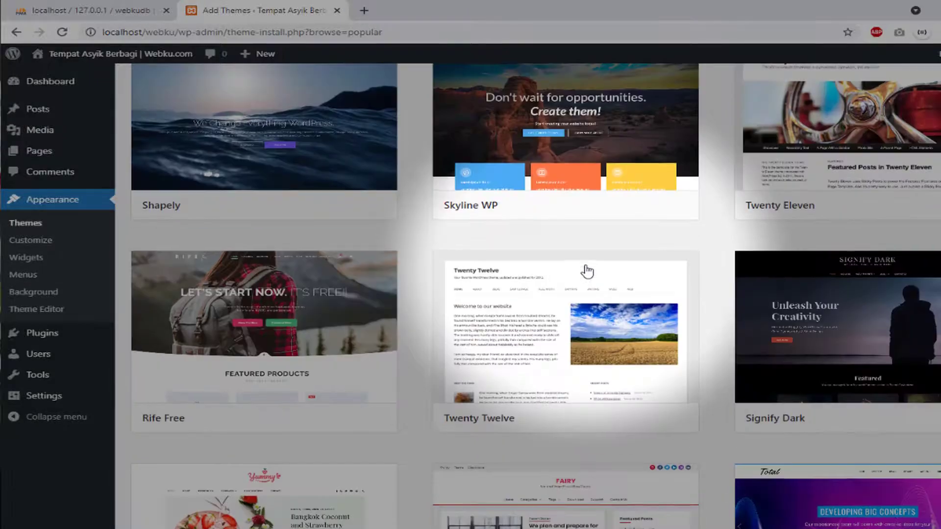
{"action": "scroll", "coordinate": [704, 297], "scroll_direction": "up", "scroll_amount": 1}
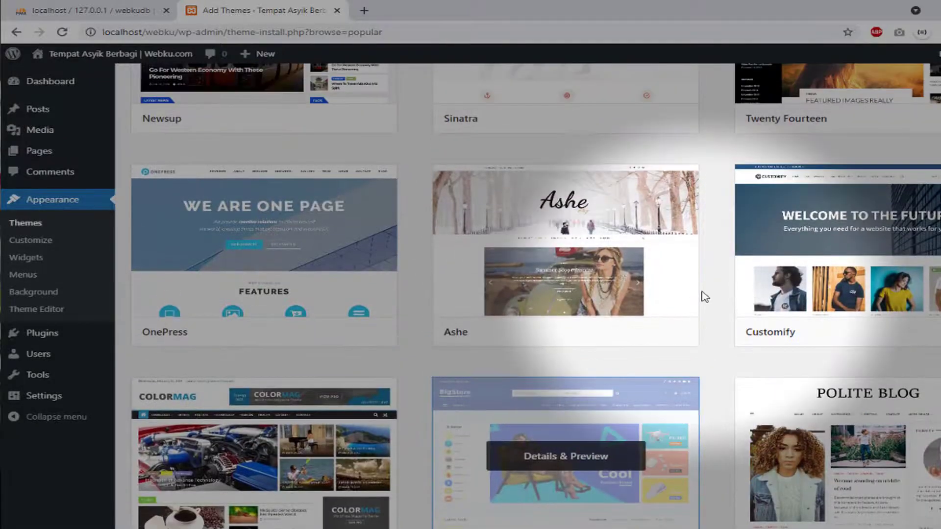
{"action": "scroll", "coordinate": [704, 296], "scroll_direction": "up", "scroll_amount": 5}
{"action": "scroll", "coordinate": [704, 296], "scroll_direction": "up", "scroll_amount": 3}
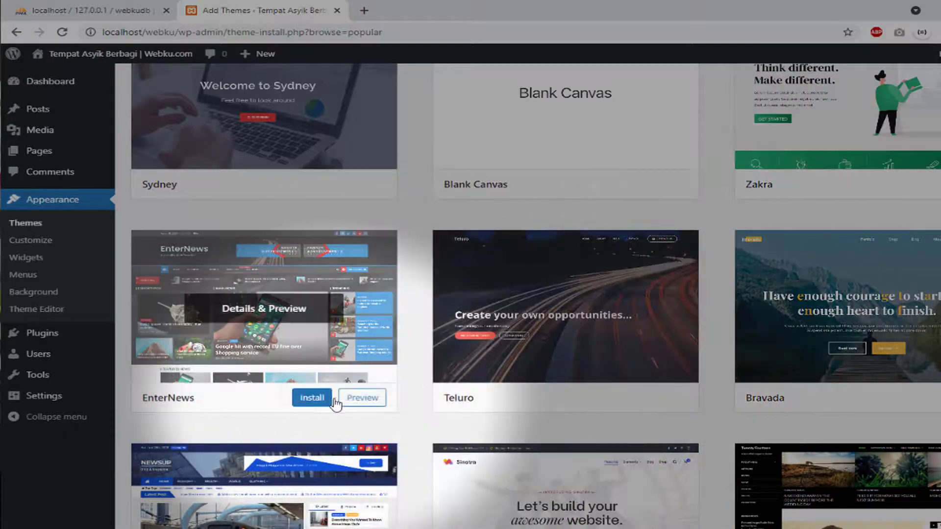
Preview the EnterNews theme, scroll through its news layout, then close the preview
{"action": "left_click", "coordinate": [354, 396]}
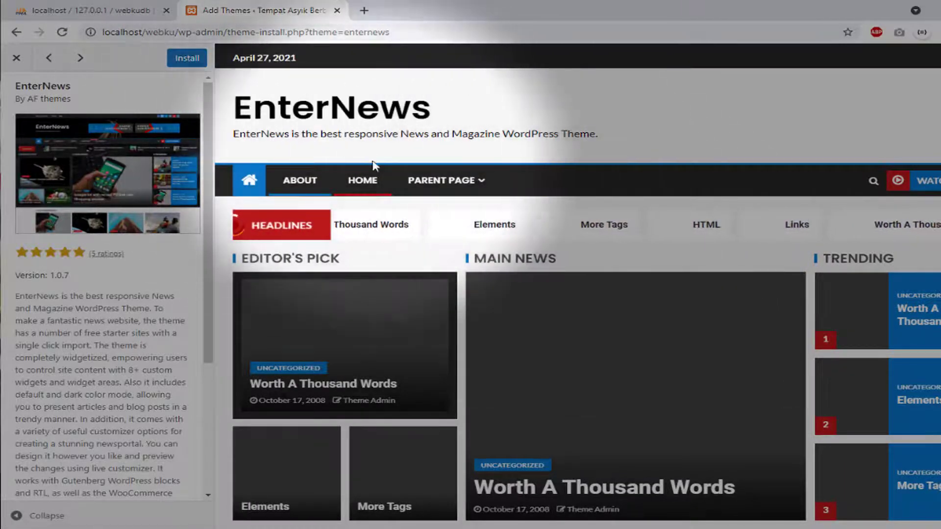
{"action": "scroll", "coordinate": [398, 212], "scroll_direction": "down", "scroll_amount": 9}
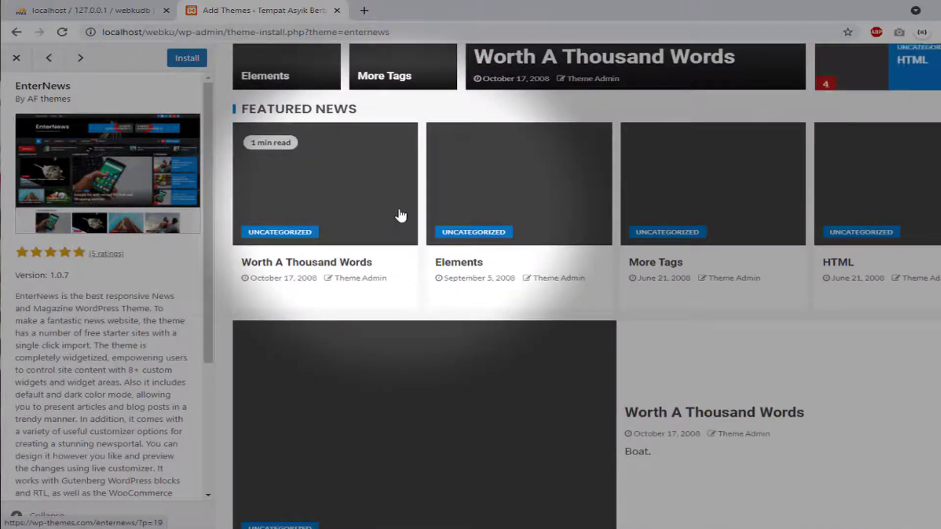
{"action": "scroll", "coordinate": [400, 216], "scroll_direction": "down", "scroll_amount": 6}
{"action": "scroll", "coordinate": [400, 215], "scroll_direction": "up", "scroll_amount": 7}
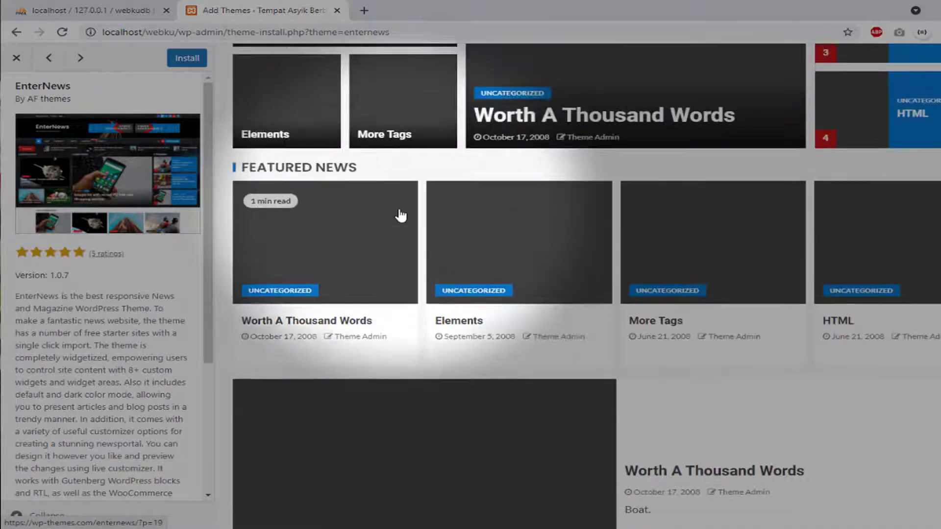
{"action": "scroll", "coordinate": [400, 215], "scroll_direction": "up", "scroll_amount": 6}
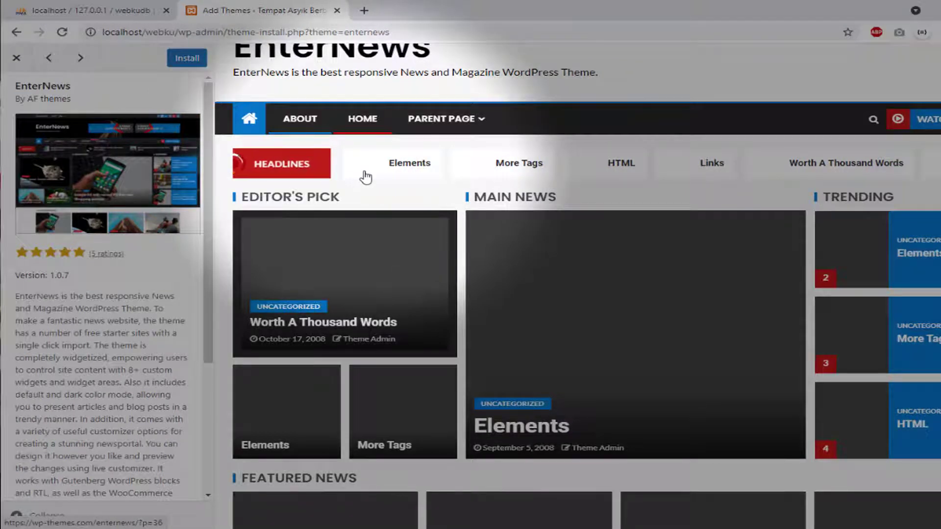
{"action": "scroll", "coordinate": [377, 112], "scroll_direction": "up", "scroll_amount": 2}
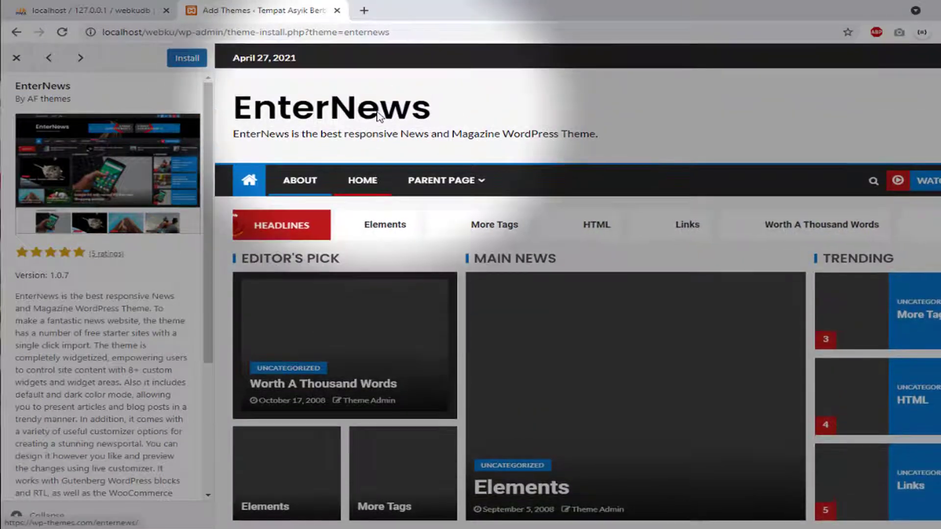
{"action": "left_click", "coordinate": [15, 59]}
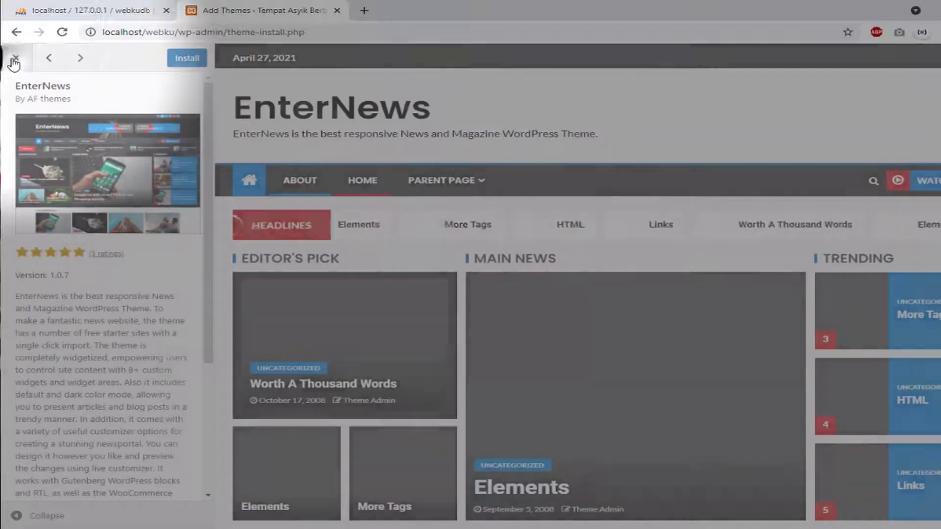
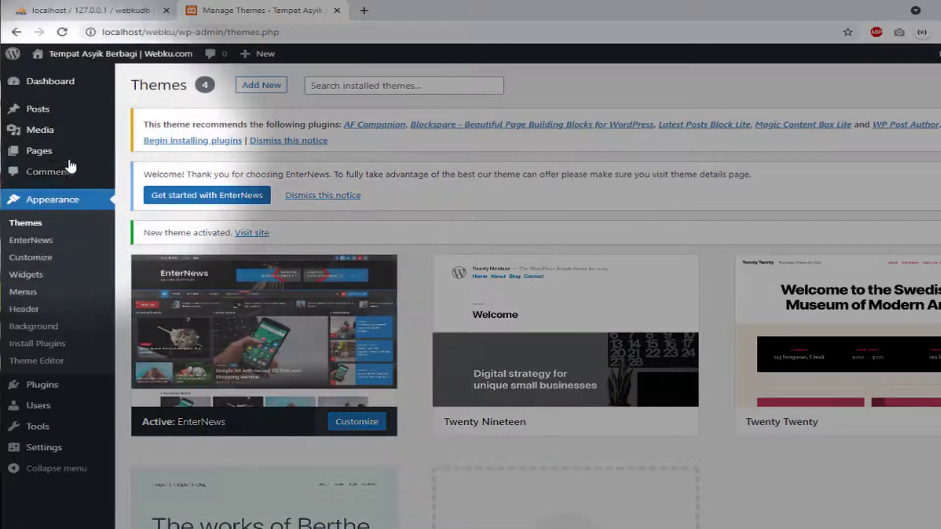
Open Visit Site in a new tab and scroll through the EnterNews homepage
{"action": "mouse_move", "coordinate": [80, 88]}
{"action": "mouse_move", "coordinate": [69, 54]}
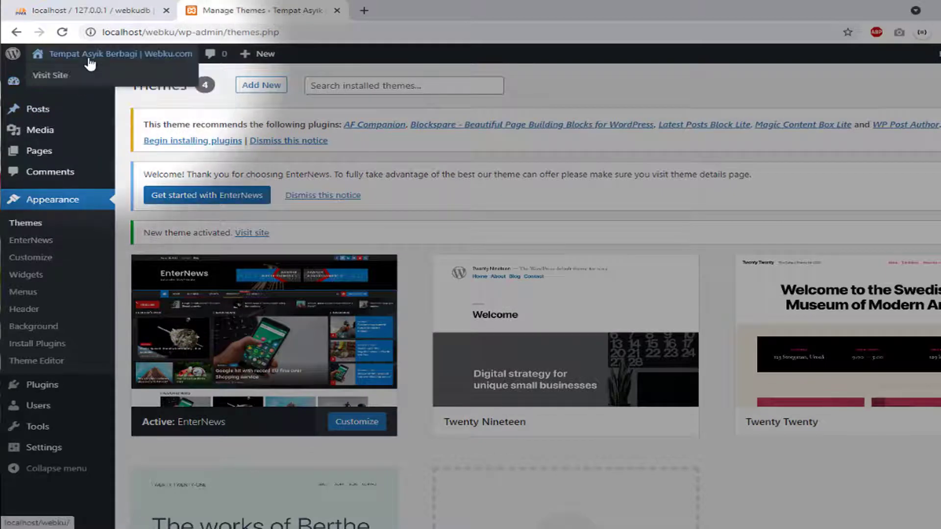
{"action": "right_click", "coordinate": [53, 79]}
{"action": "left_click", "coordinate": [118, 85]}
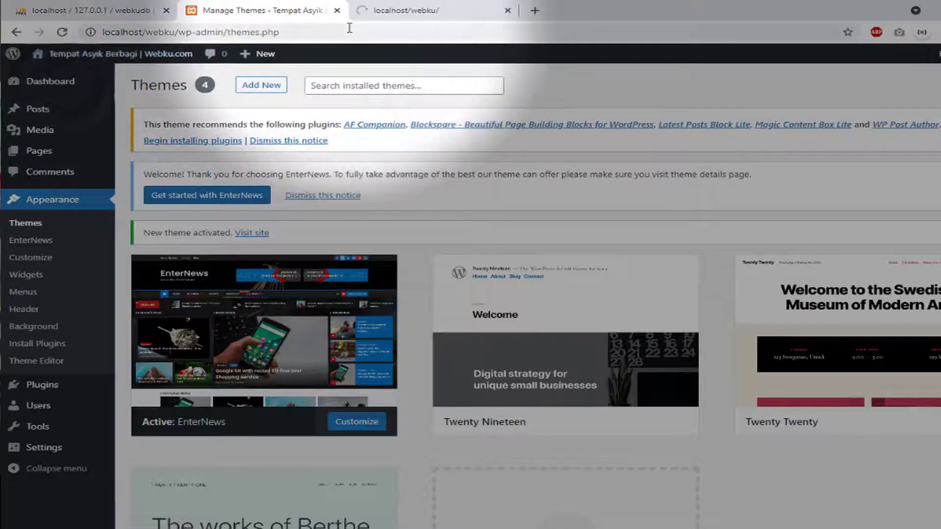
{"action": "left_click", "coordinate": [414, 12]}
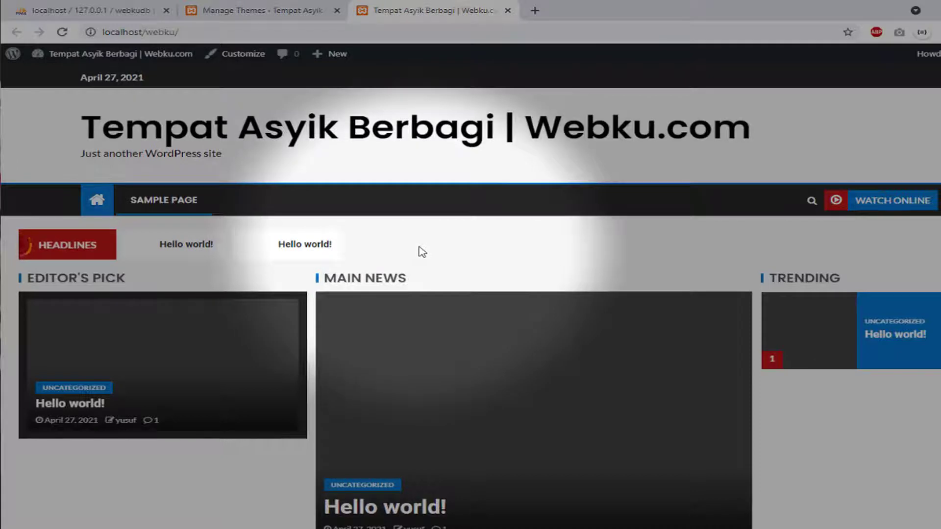
{"action": "scroll", "coordinate": [422, 251], "scroll_direction": "down", "scroll_amount": 15}
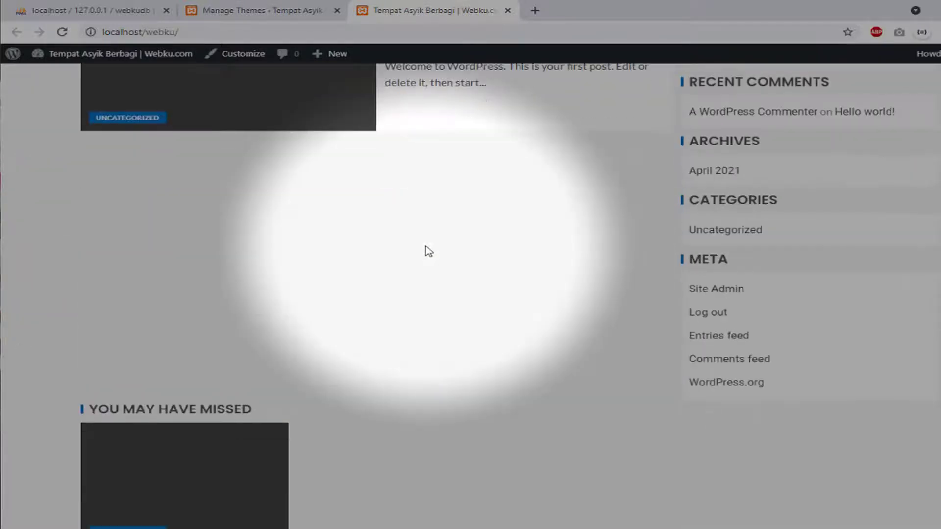
{"action": "scroll", "coordinate": [429, 251], "scroll_direction": "down", "scroll_amount": 3}
{"action": "scroll", "coordinate": [431, 250], "scroll_direction": "up", "scroll_amount": 16}
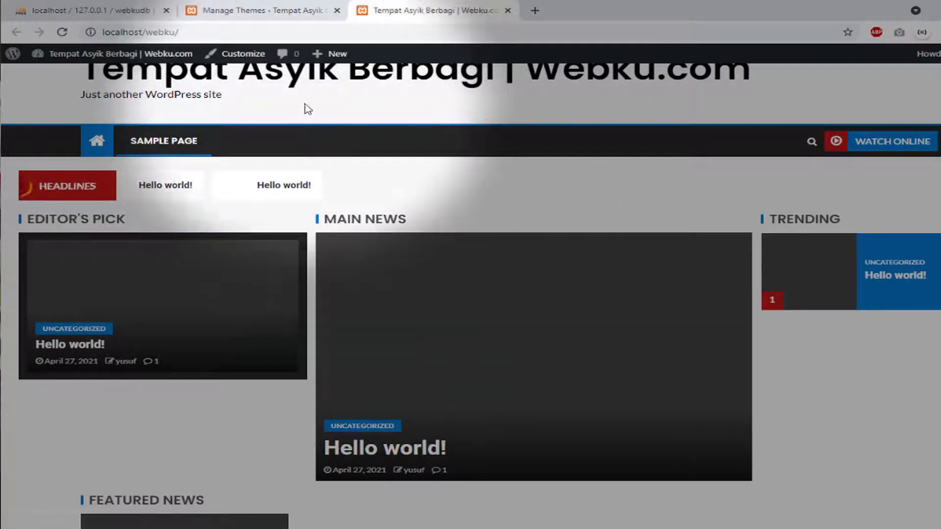
Start a new post and step through the block editor's welcome guide to Get started
{"action": "left_click", "coordinate": [277, 10]}
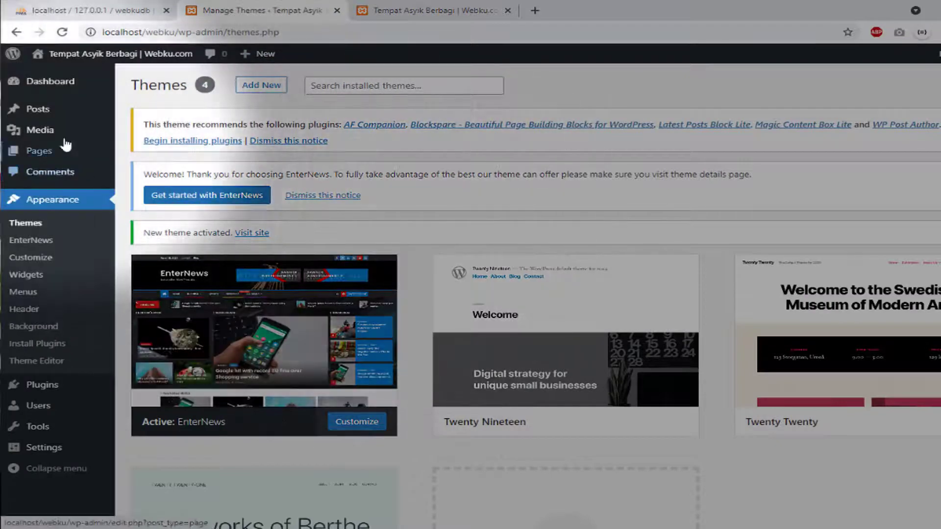
{"action": "mouse_move", "coordinate": [73, 117]}
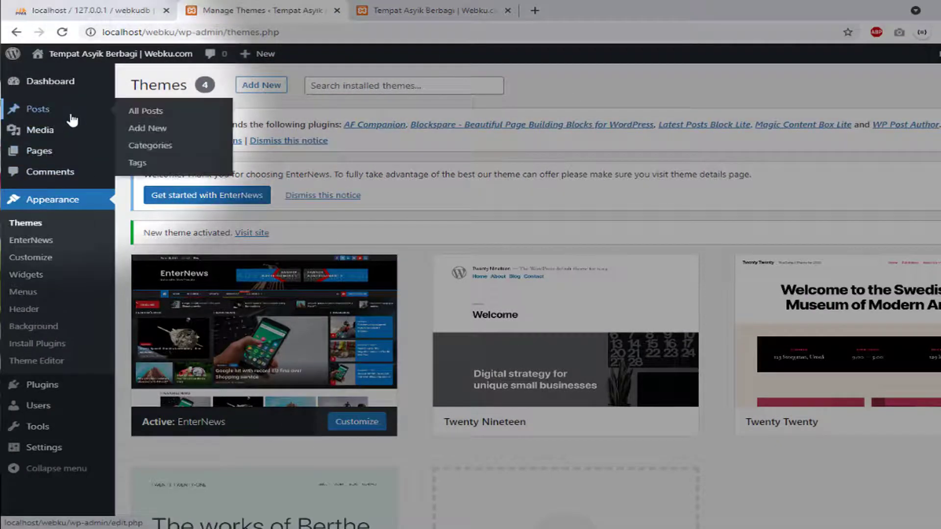
{"action": "left_click", "coordinate": [141, 130]}
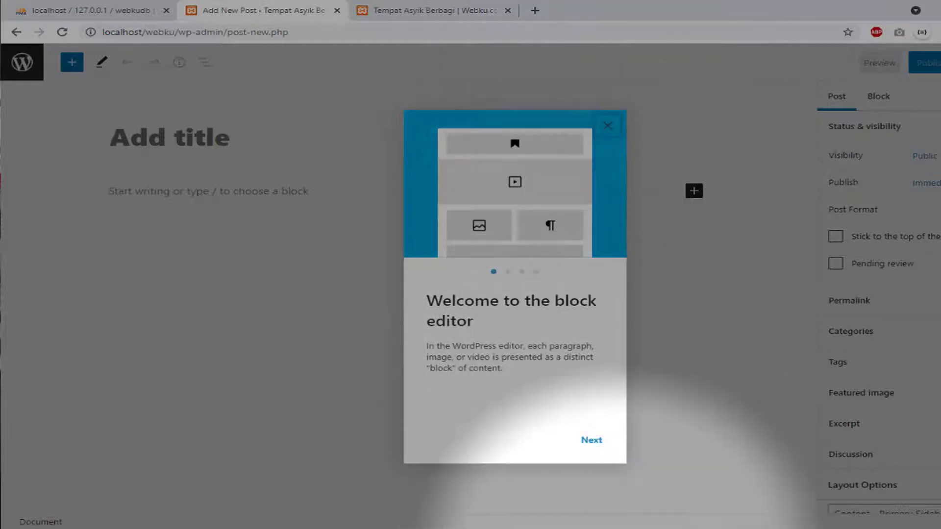
{"action": "left_click", "coordinate": [587, 440]}
{"action": "left_click", "coordinate": [590, 440]}
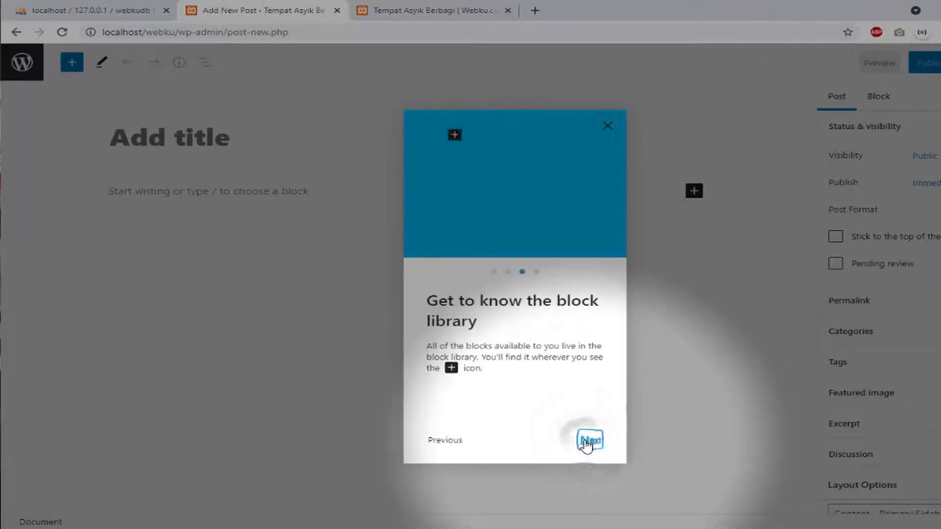
{"action": "left_click", "coordinate": [590, 440]}
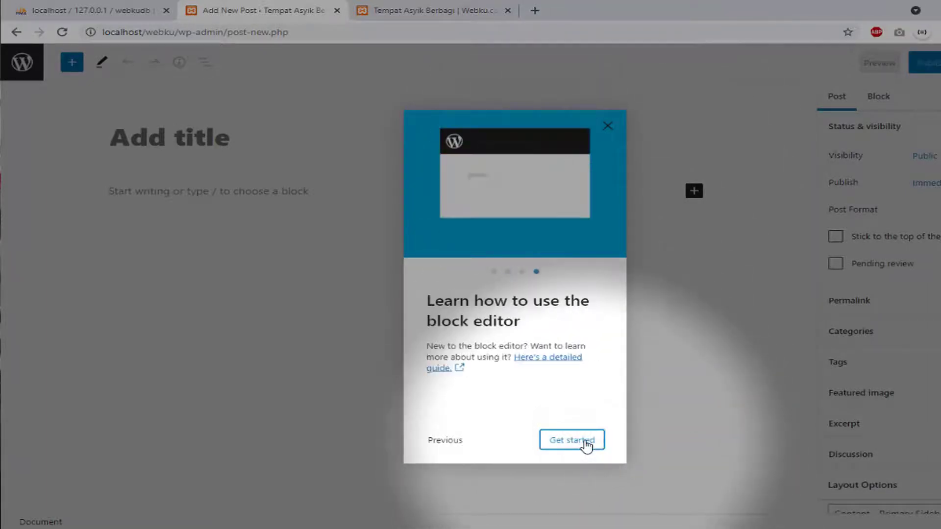
{"action": "left_click", "coordinate": [586, 440]}
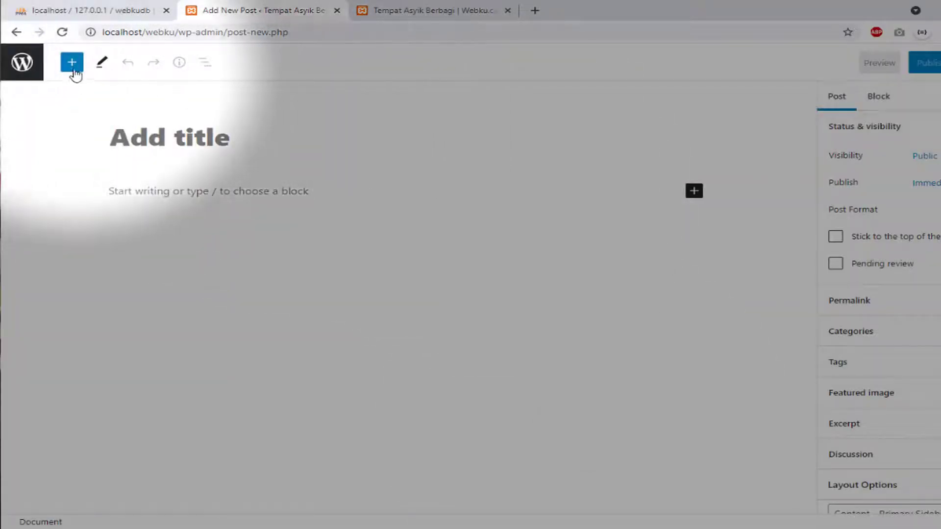
Toggle the block inserter open and closed, then return to the Themes page
{"action": "left_click", "coordinate": [72, 68]}
{"action": "left_click", "coordinate": [73, 66]}
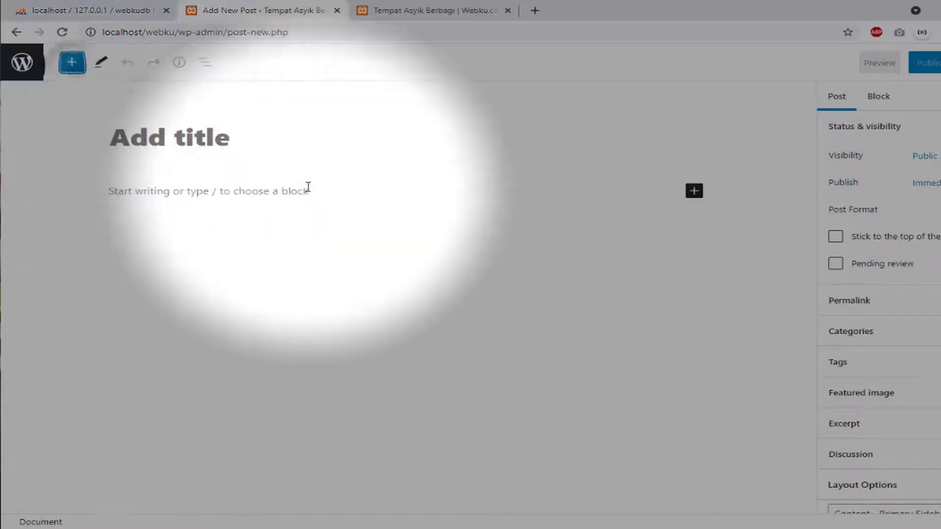
{"action": "left_click", "coordinate": [17, 33]}
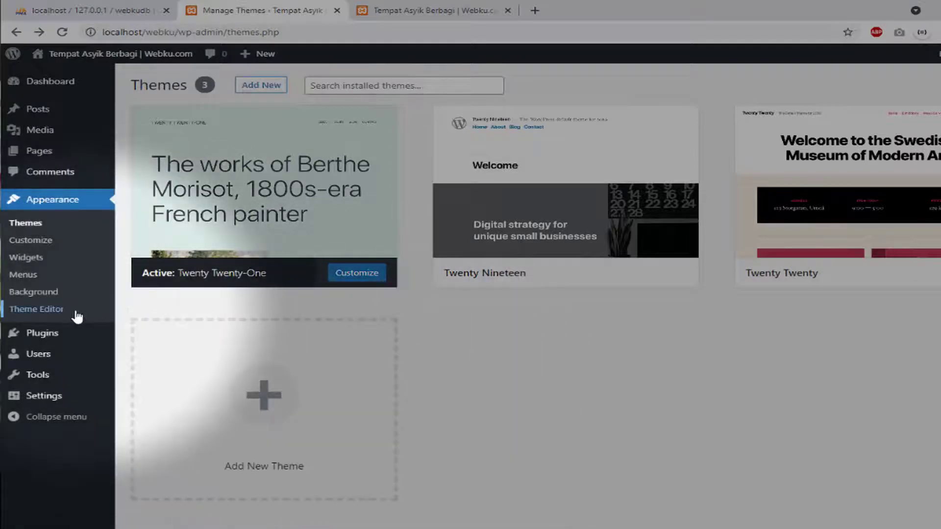
Go to Plugins > Add New and install the Classic Editor plugin
{"action": "mouse_move", "coordinate": [65, 334]}
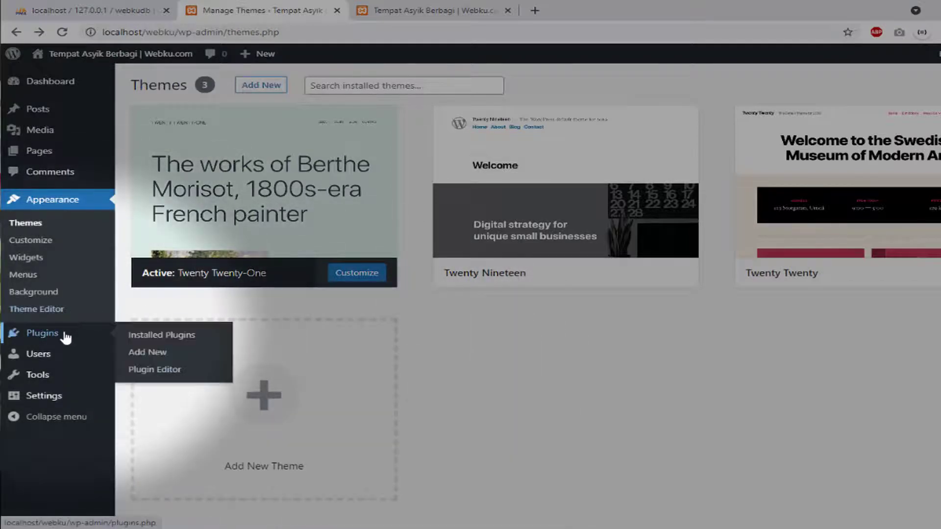
{"action": "left_click", "coordinate": [135, 357]}
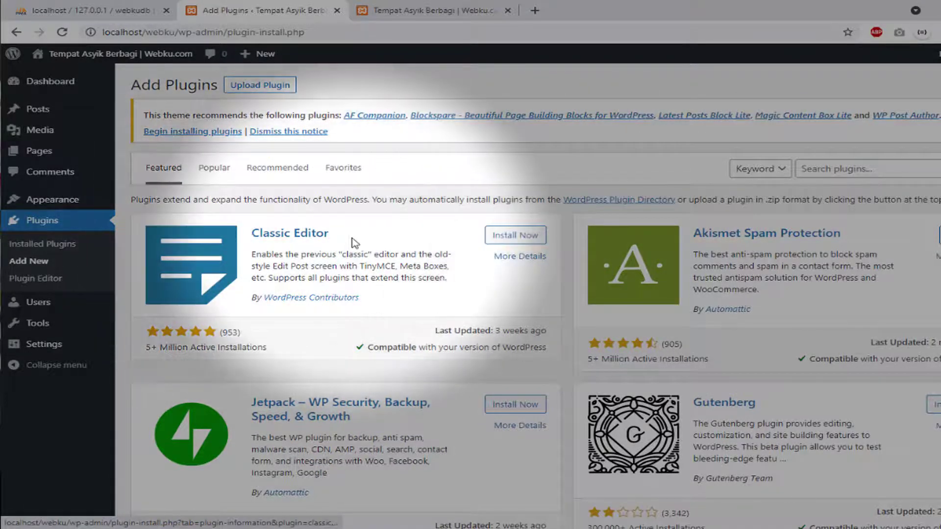
{"action": "left_click_drag", "start_coordinate": [355, 238], "coordinate": [250, 239]}
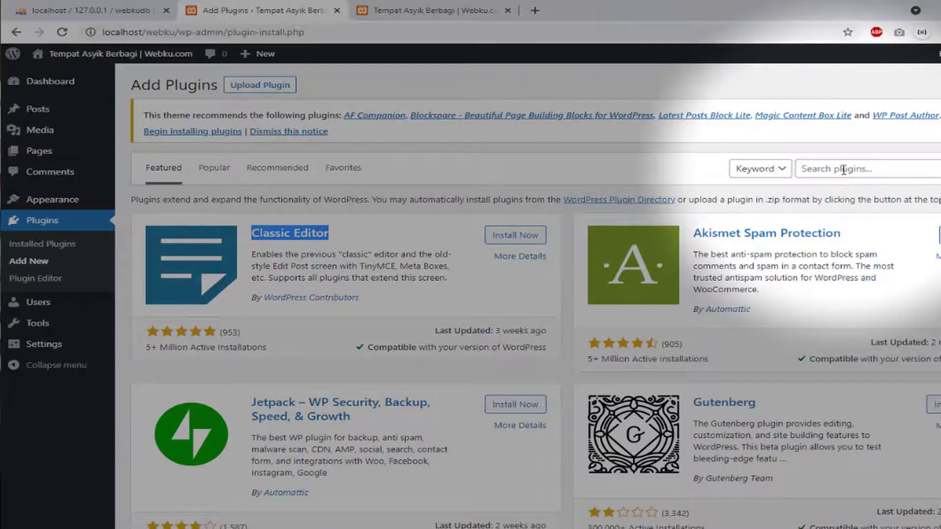
{"action": "left_click", "coordinate": [842, 169]}
{"action": "left_click", "coordinate": [484, 291]}
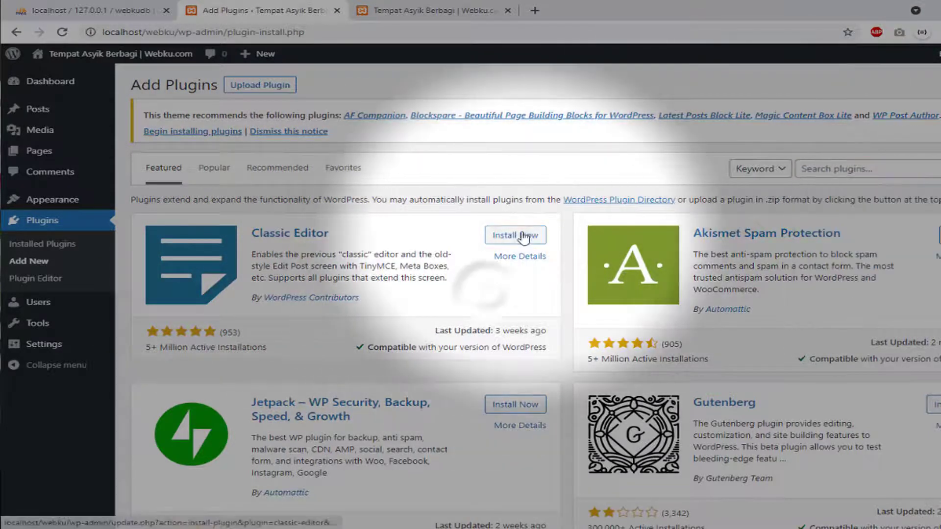
{"action": "left_click", "coordinate": [515, 235]}
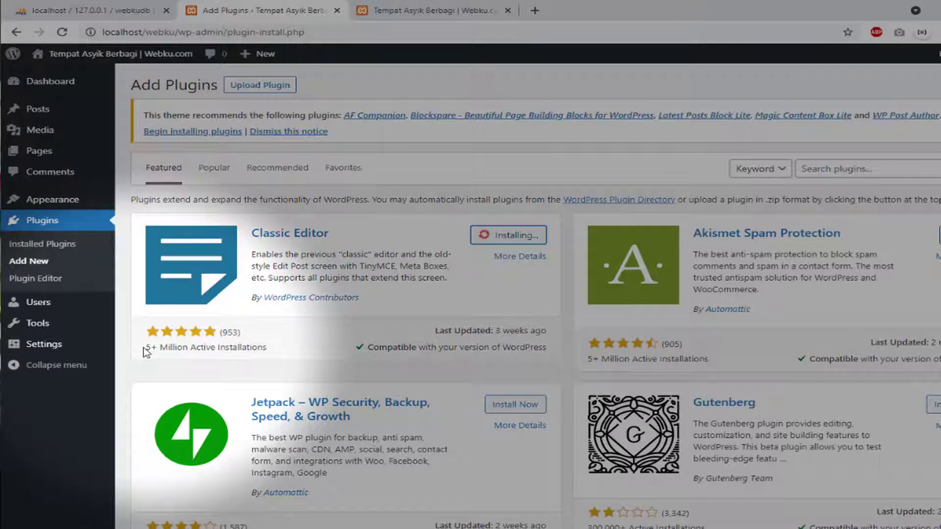
Activate the newly installed Classic Editor plugin
{"action": "left_click_drag", "start_coordinate": [143, 351], "coordinate": [237, 348]}
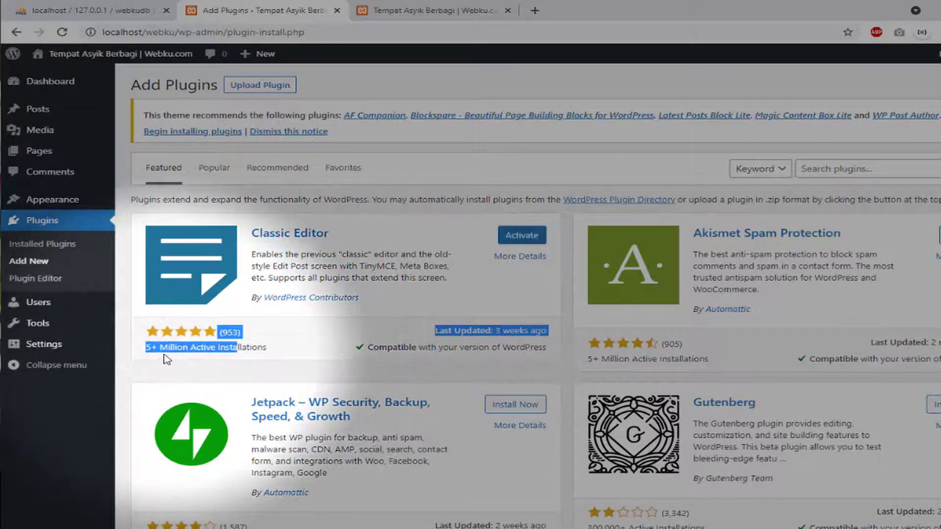
{"action": "left_click", "coordinate": [176, 351]}
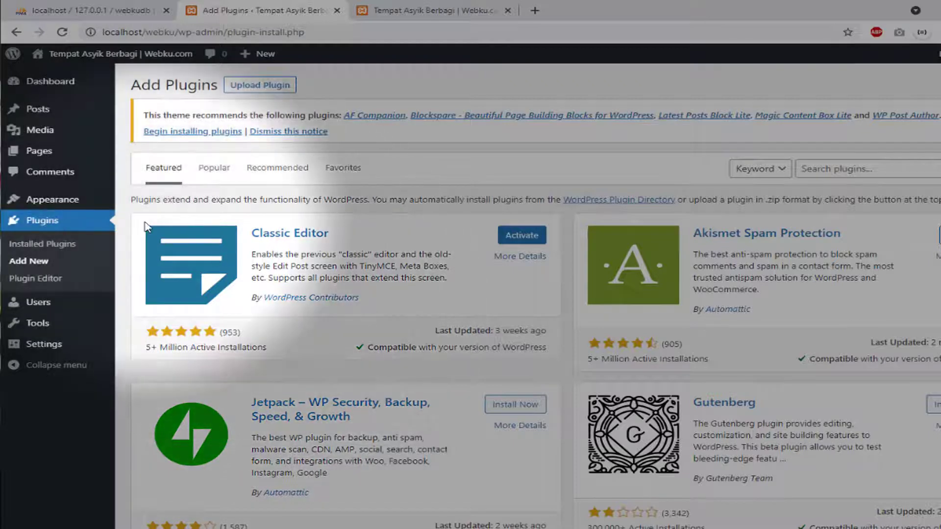
{"action": "mouse_move", "coordinate": [61, 110]}
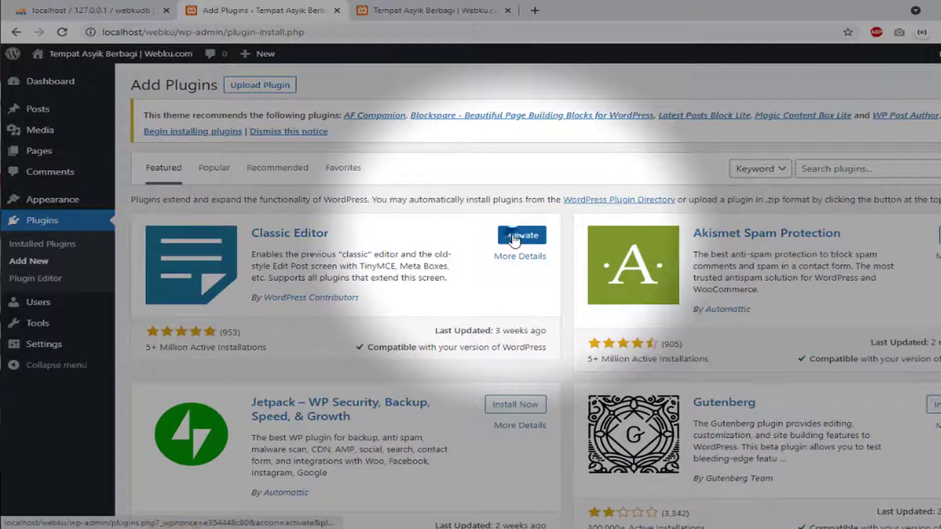
{"action": "left_click", "coordinate": [513, 239]}
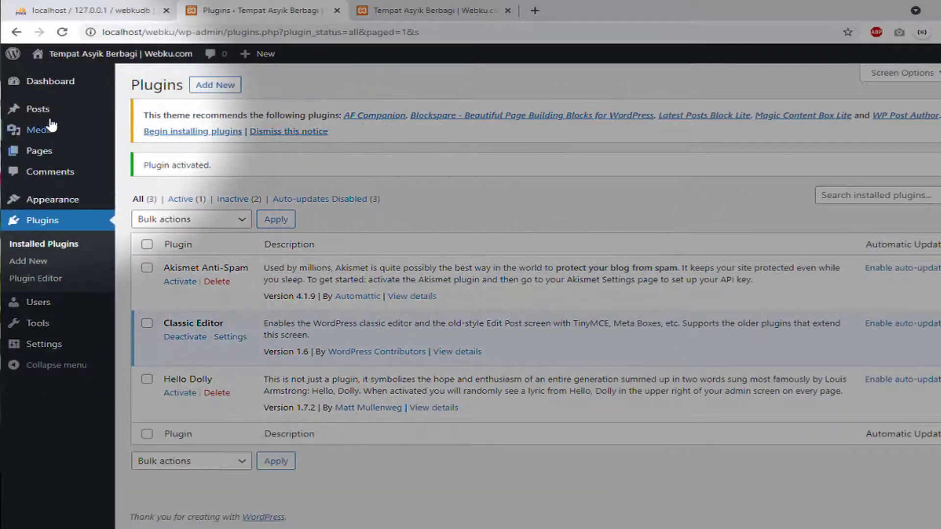
Start a new post in the classic editor and enter the title 'Testing Post menarik'
{"action": "mouse_move", "coordinate": [55, 112]}
{"action": "left_click", "coordinate": [154, 130]}
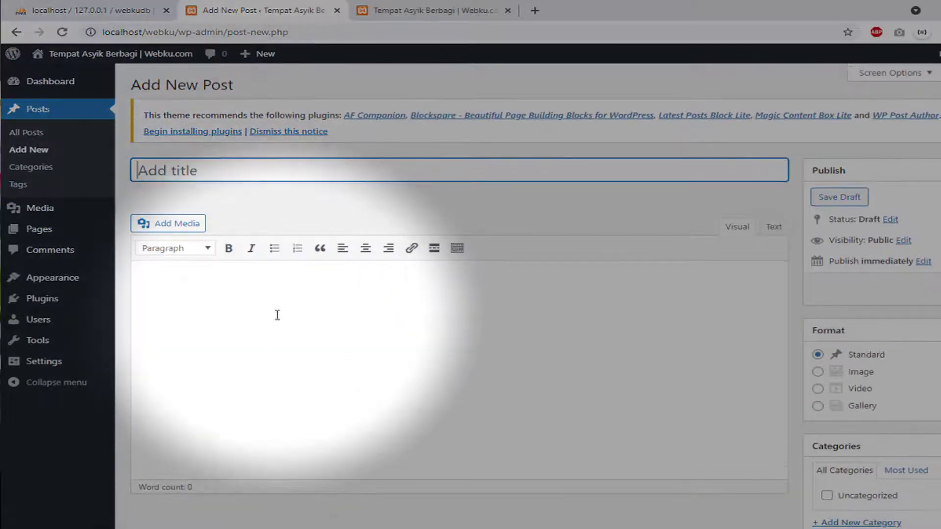
{"action": "scroll", "coordinate": [282, 312], "scroll_direction": "down", "scroll_amount": 3}
{"action": "scroll", "coordinate": [289, 313], "scroll_direction": "up", "scroll_amount": 3}
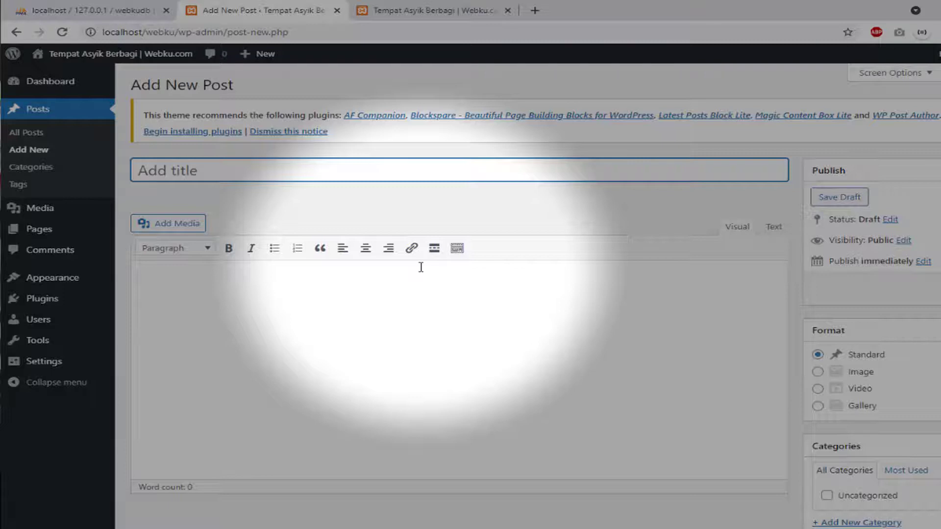
{"action": "type", "text": "Testing Post menarik"}
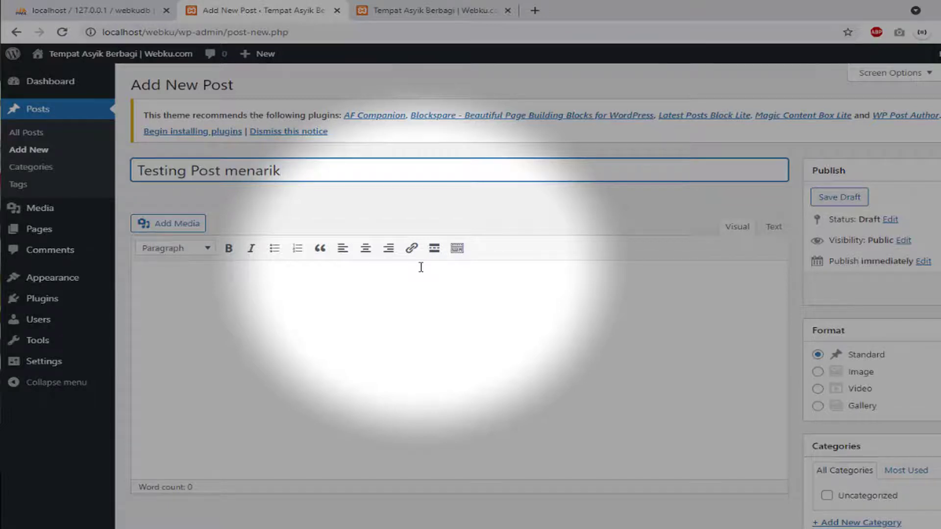
Fill the body with eight paragraphs of the copied title text
{"action": "left_click_drag", "start_coordinate": [317, 176], "coordinate": [133, 172]}
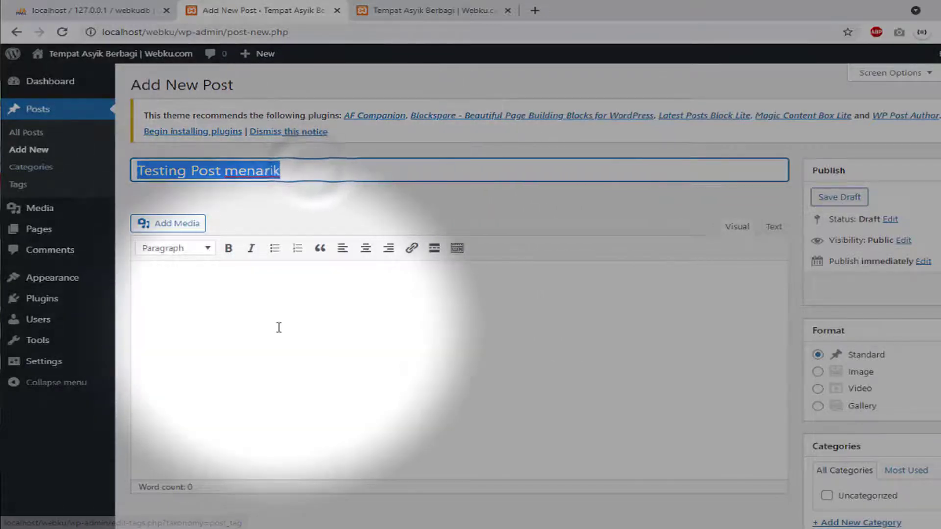
{"action": "key", "text": "ctrl+c"}
{"action": "left_click", "coordinate": [279, 327]}
{"action": "key", "text": "ctrl+v"}
{"action": "key", "text": "ctrl+v"}
{"action": "key", "text": "ctrl+v"}
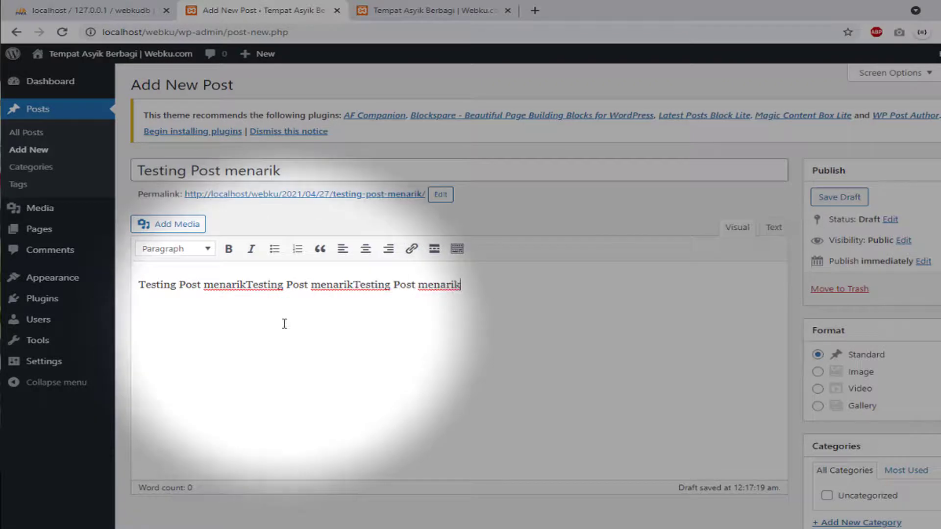
{"action": "key", "text": "ctrl+v"}
{"action": "key", "text": "ctrl+v"}
{"action": "key", "text": "ctrl+a"}
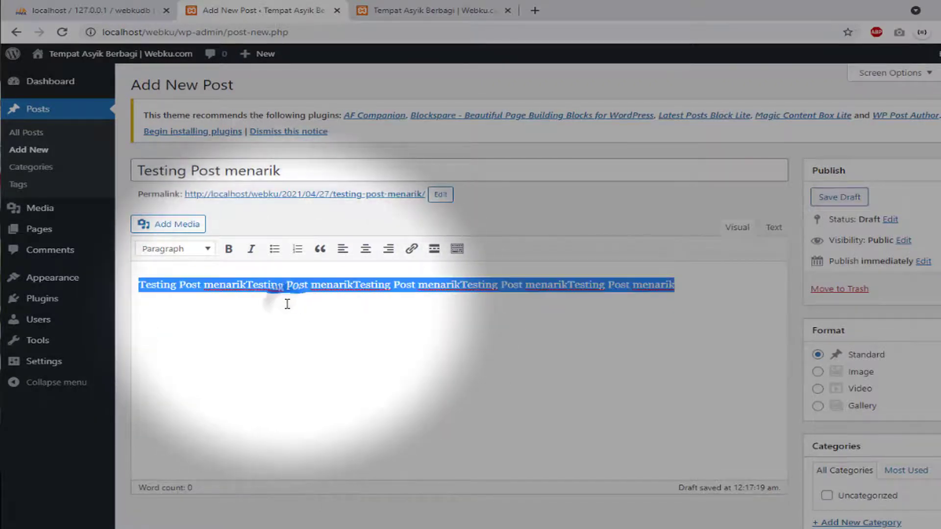
{"action": "key", "text": "ctrl+c"}
{"action": "key", "text": "Right"}
{"action": "key", "text": "ctrl+v"}
{"action": "key", "text": "ctrl+v"}
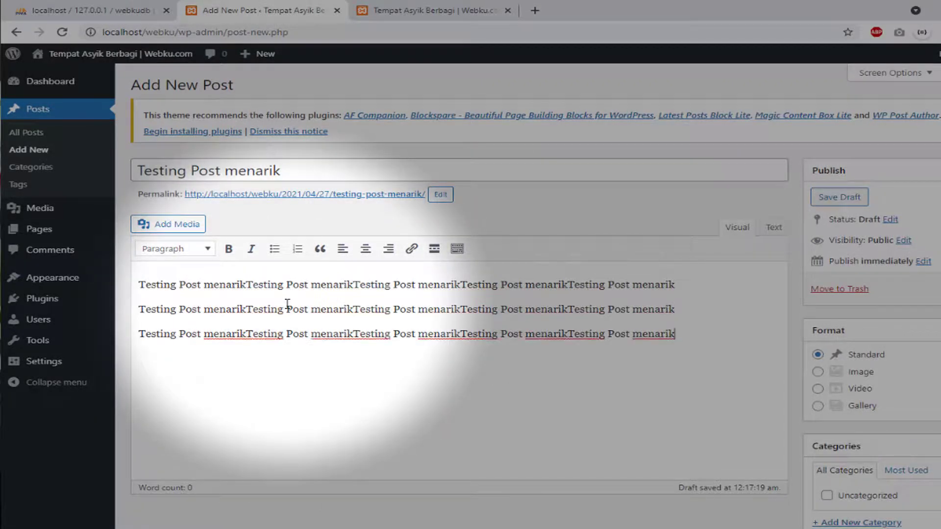
{"action": "key", "text": "ctrl+v"}
{"action": "key", "text": "ctrl+v"}
{"action": "key", "text": "ctrl+v"}
{"action": "key", "text": "ctrl+v"}
{"action": "key", "text": "ctrl+v"}
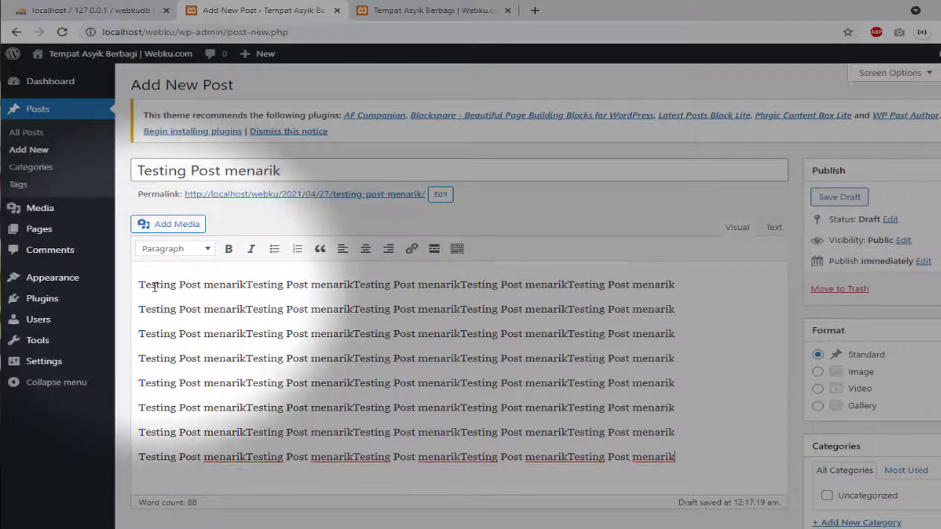
{"action": "left_click", "coordinate": [140, 284]}
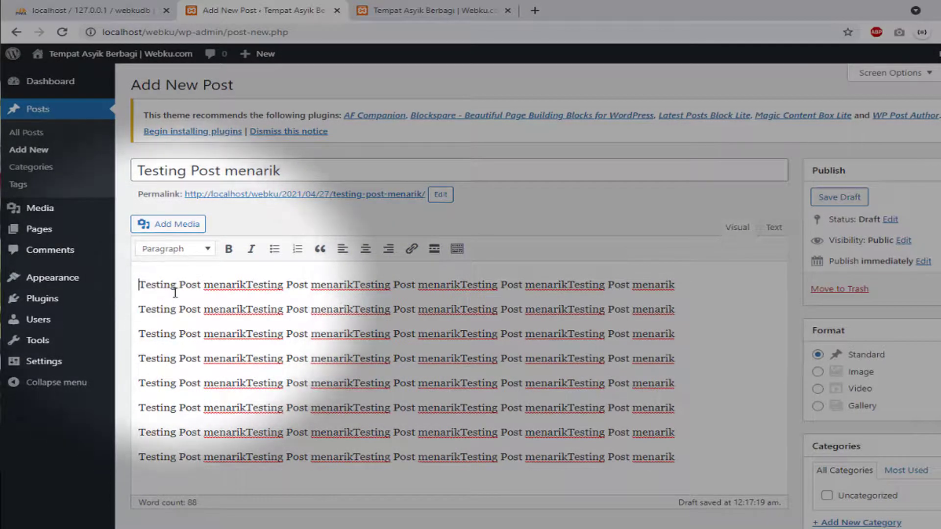
Upload iain-purwokertologo.jpg from Pictures and insert it at the start of the post
{"action": "left_click", "coordinate": [169, 225]}
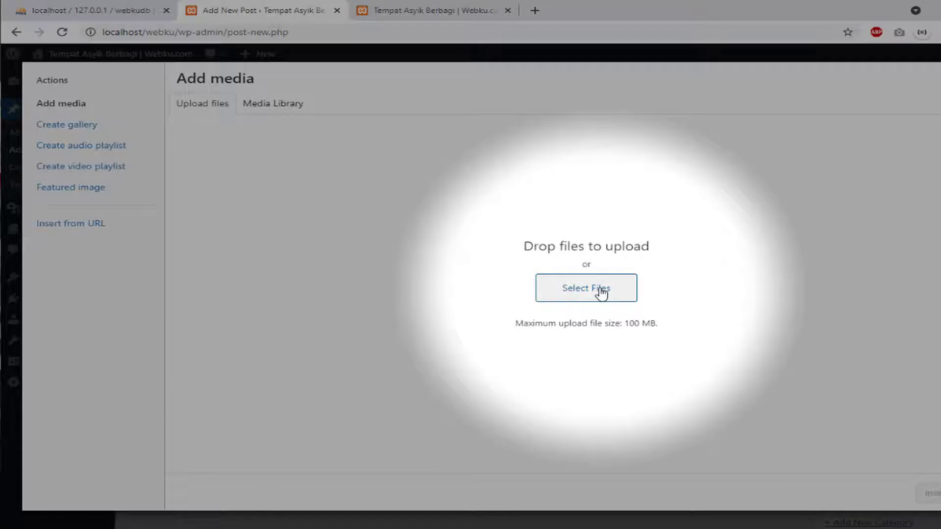
{"action": "left_click", "coordinate": [601, 293]}
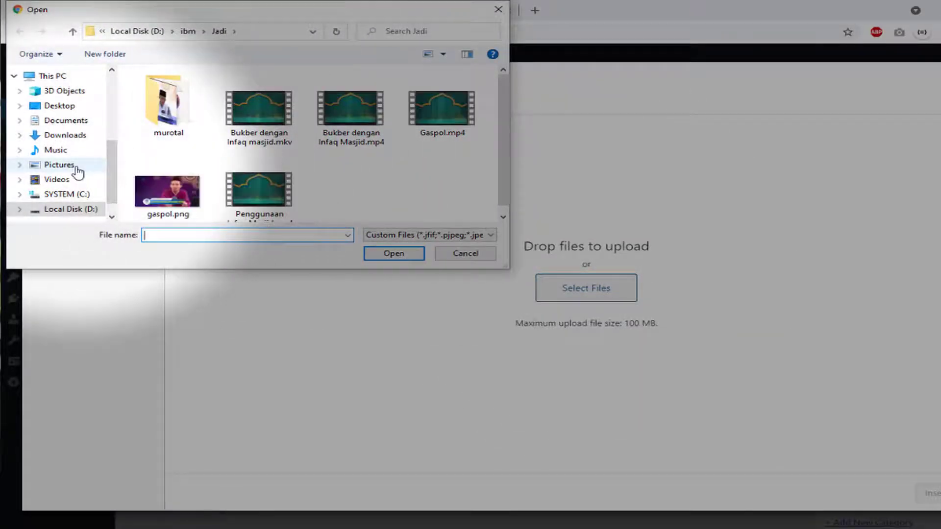
{"action": "left_click", "coordinate": [59, 165]}
{"action": "scroll", "coordinate": [261, 147], "scroll_direction": "down", "scroll_amount": 1}
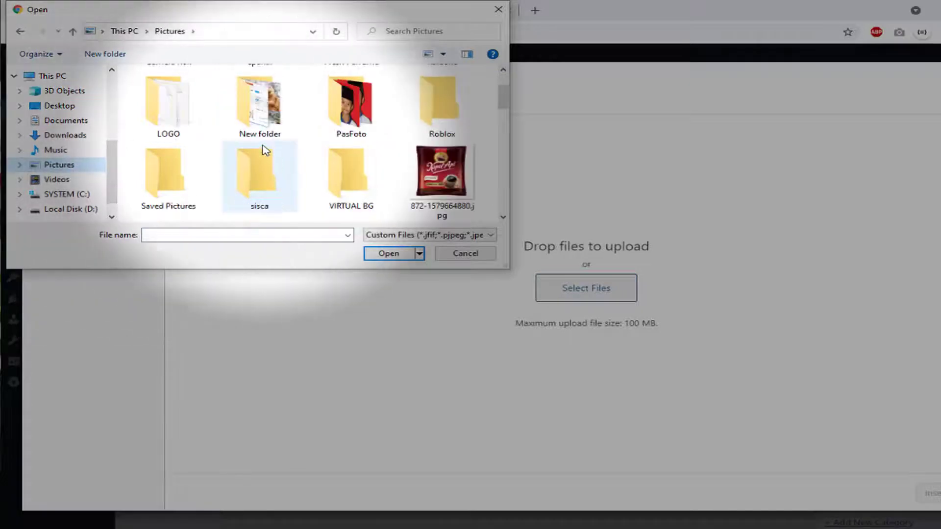
{"action": "scroll", "coordinate": [263, 148], "scroll_direction": "up", "scroll_amount": 1}
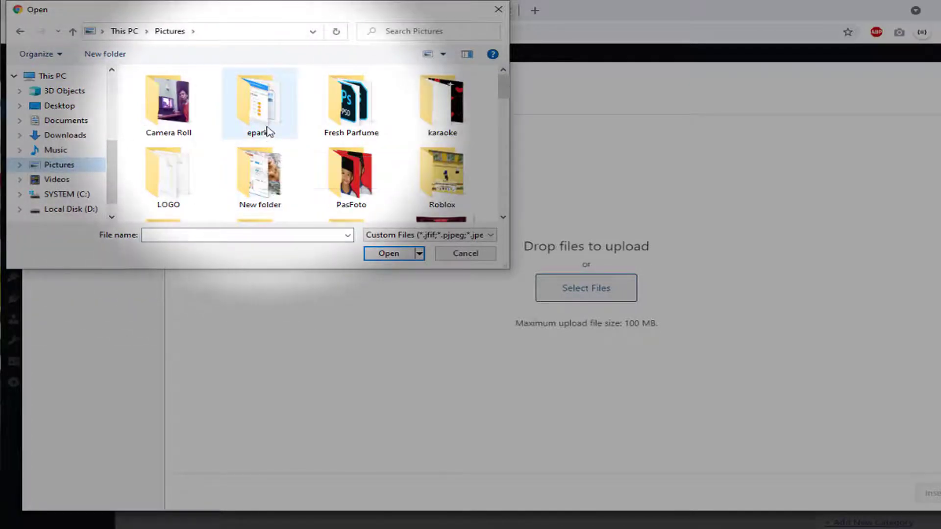
{"action": "scroll", "coordinate": [315, 172], "scroll_direction": "down", "scroll_amount": 5}
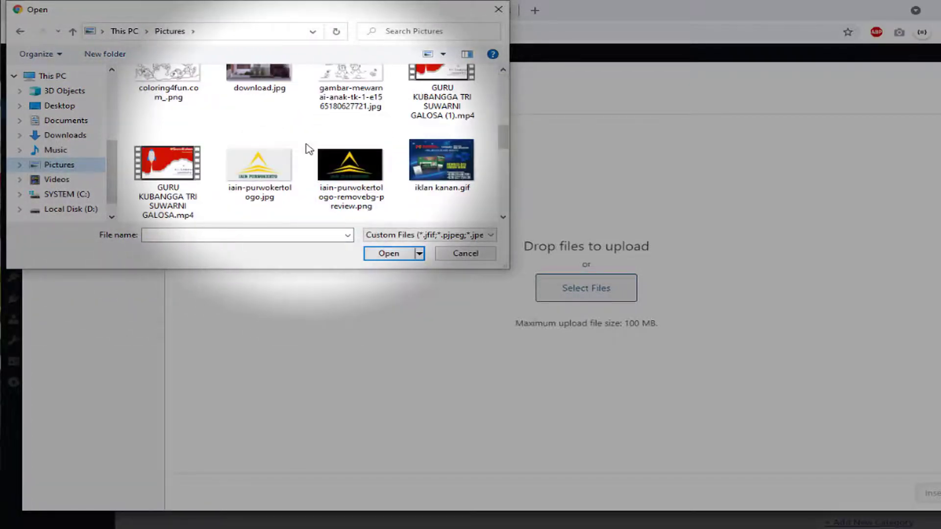
{"action": "double_click", "coordinate": [253, 177]}
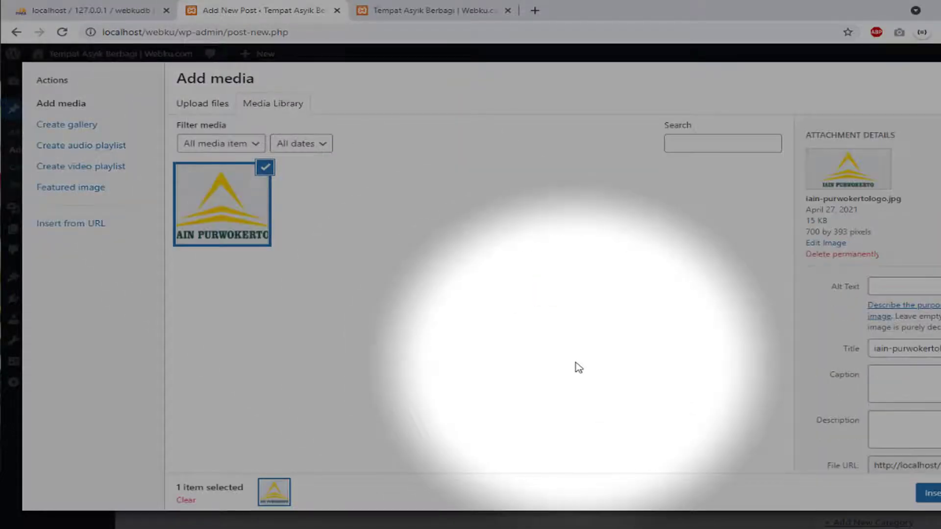
{"action": "left_click", "coordinate": [930, 494]}
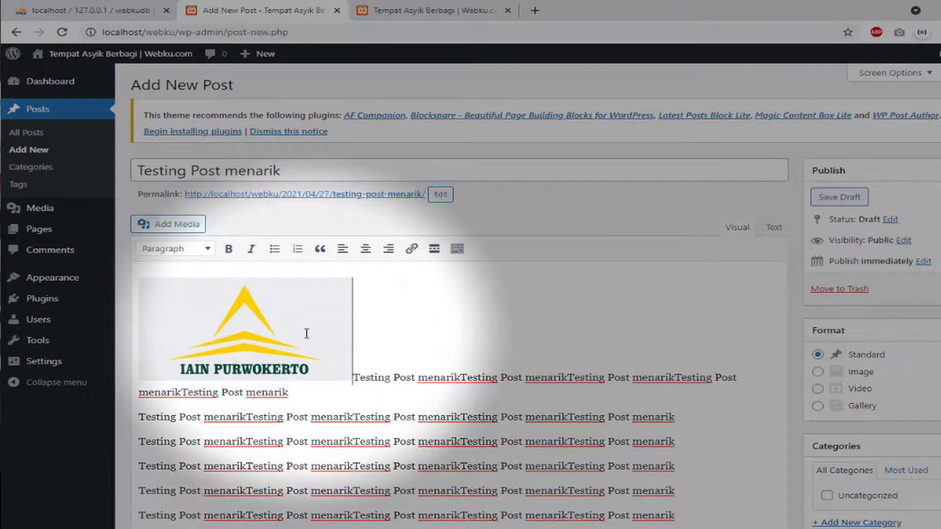
Align the logo left so the text wraps beside it
{"action": "left_click", "coordinate": [306, 333]}
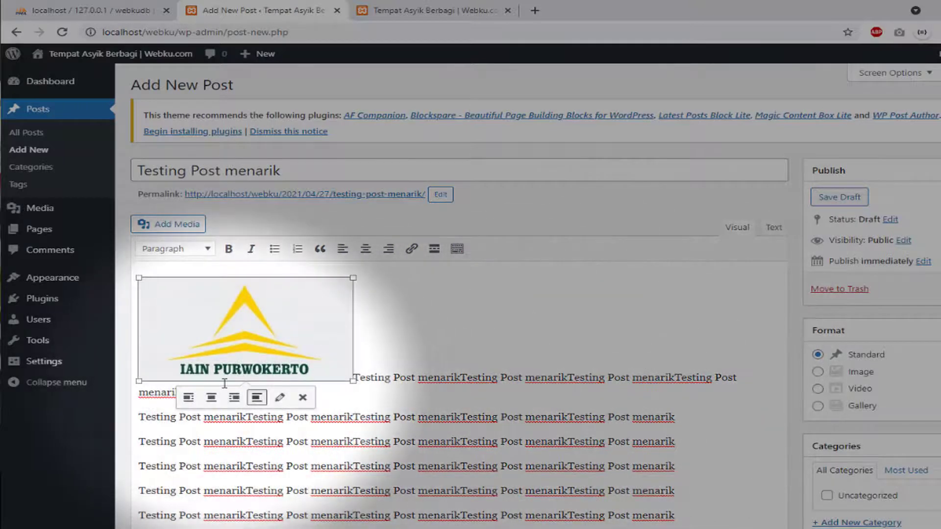
{"action": "left_click", "coordinate": [188, 397]}
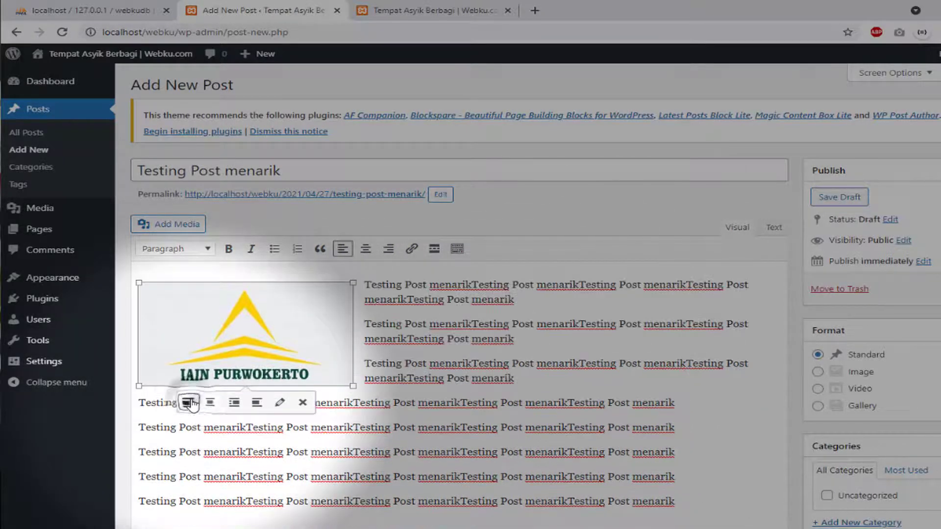
{"action": "left_click", "coordinate": [647, 394]}
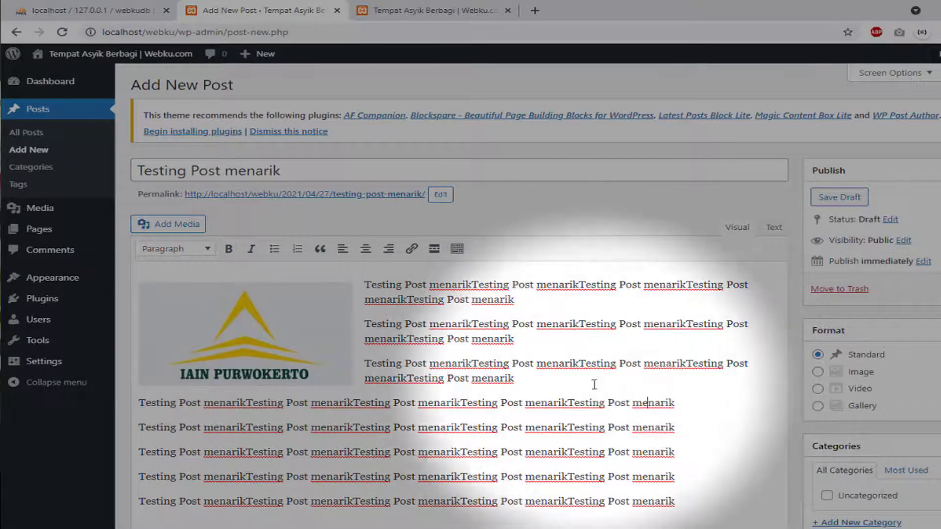
Add a new category 'Artikel Bagus' and tick it for the post
{"action": "scroll", "coordinate": [919, 340], "scroll_direction": "down", "scroll_amount": 4}
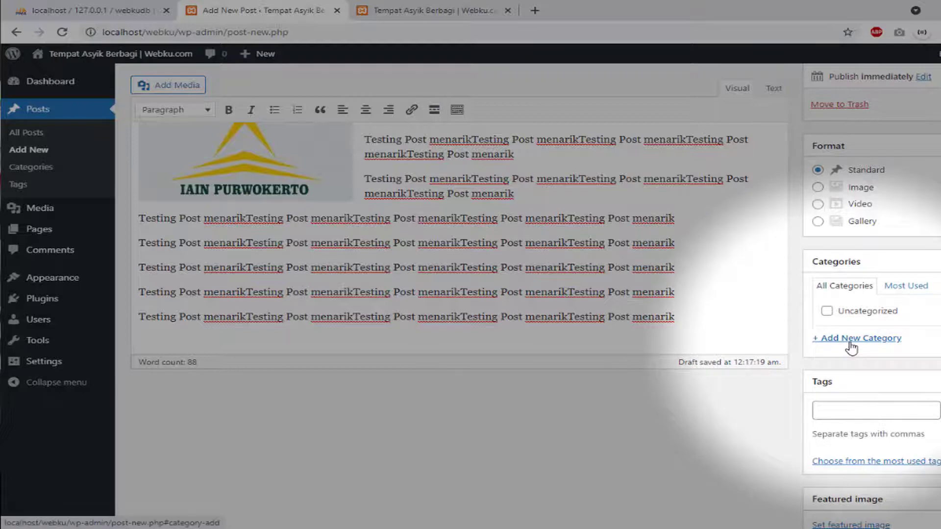
{"action": "left_click", "coordinate": [851, 339]}
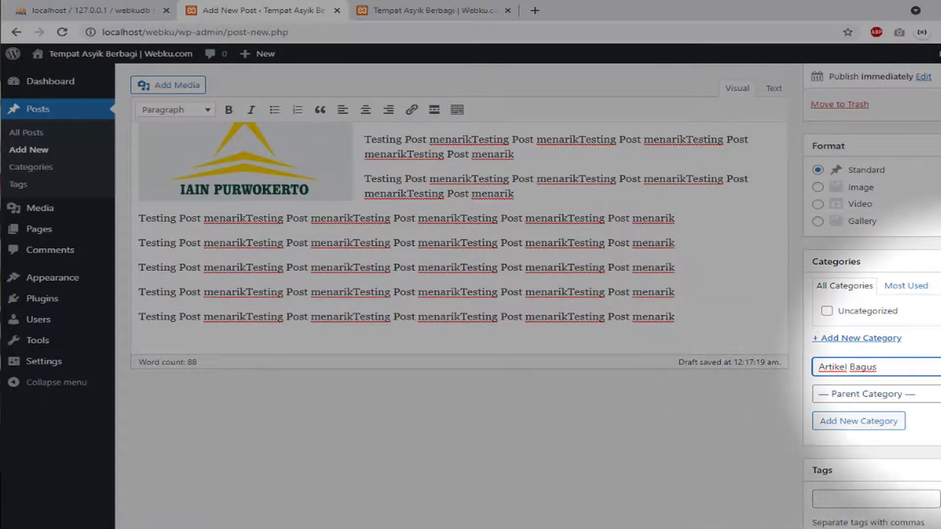
{"action": "key", "text": "Return"}
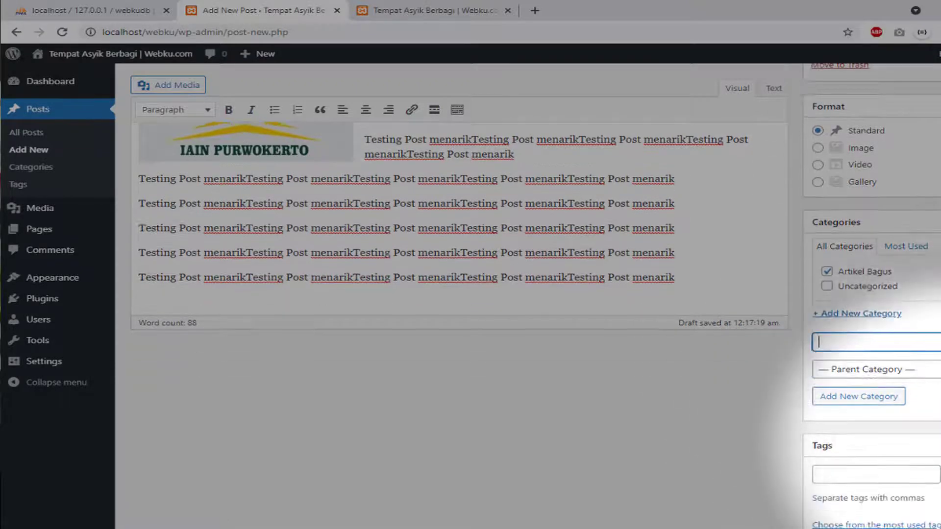
{"action": "scroll", "coordinate": [877, 441], "scroll_direction": "down", "scroll_amount": 3}
Add the tags 'artikel bagus' and 'artikel menarik' to the post
{"action": "left_click", "coordinate": [861, 396]}
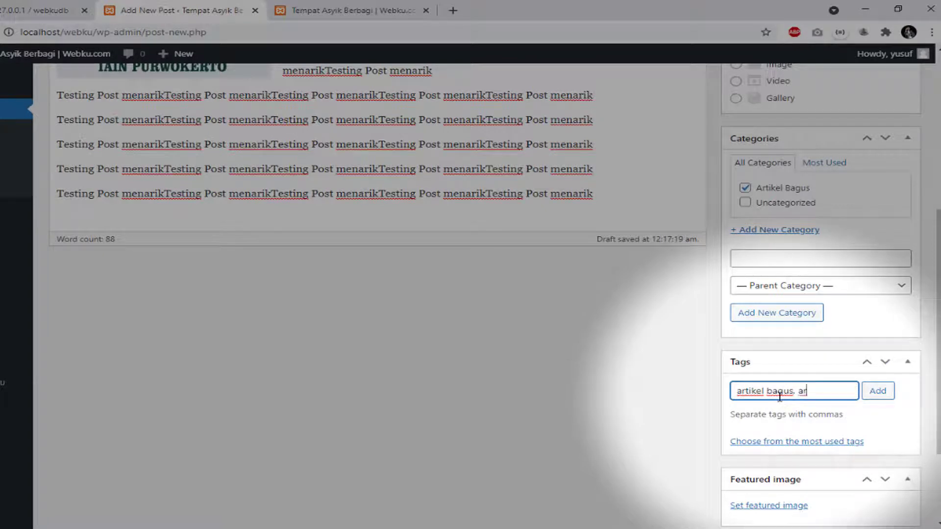
{"action": "type", "text": "enarik"}
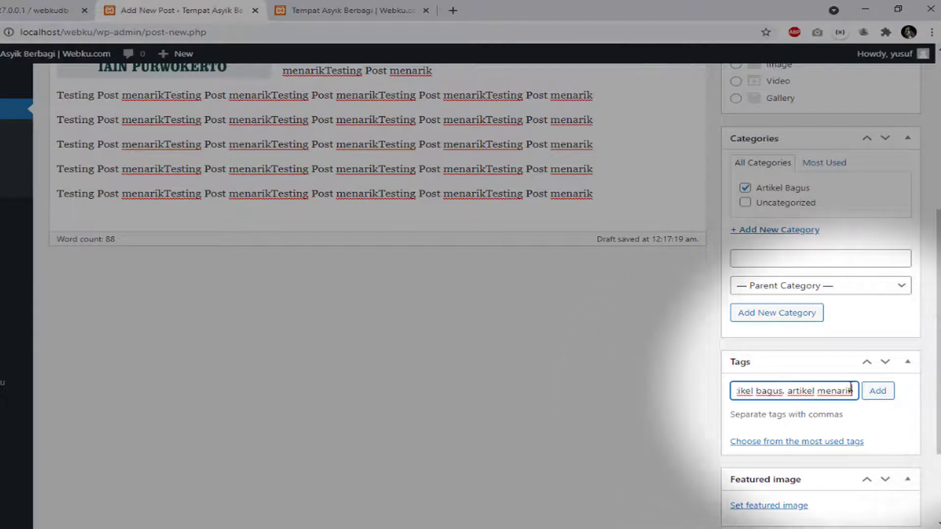
{"action": "left_click", "coordinate": [888, 392]}
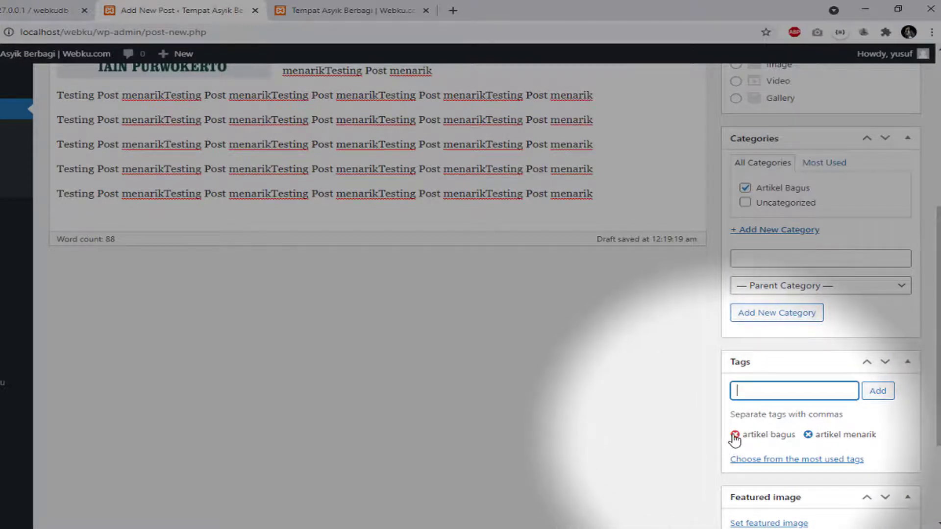
{"action": "scroll", "coordinate": [685, 426], "scroll_direction": "down", "scroll_amount": 3}
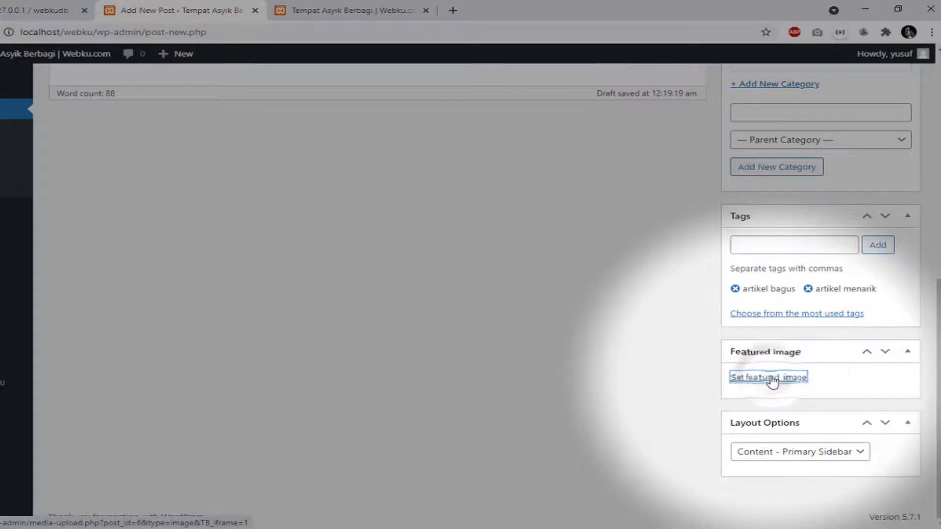
Set the IAIN Purwokerto logo from the Media Library as the post's featured image
{"action": "left_click", "coordinate": [772, 380]}
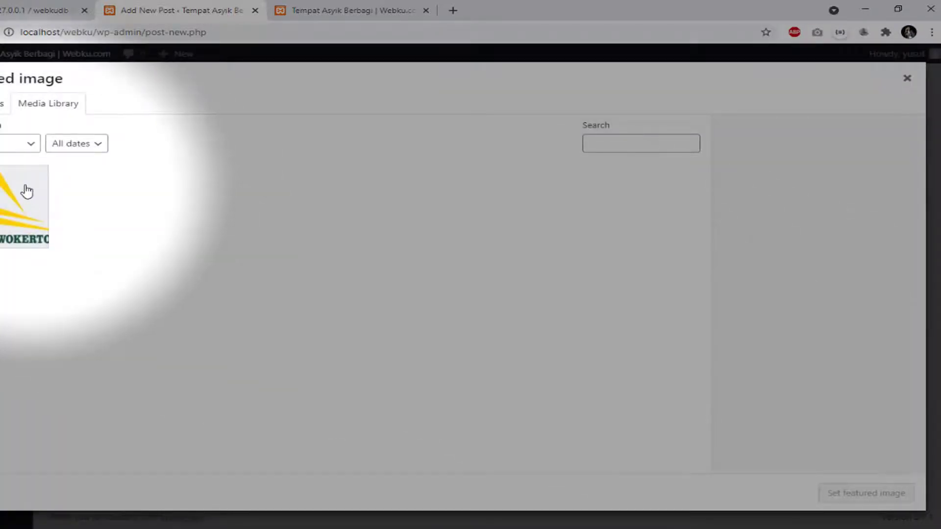
{"action": "left_click", "coordinate": [27, 191]}
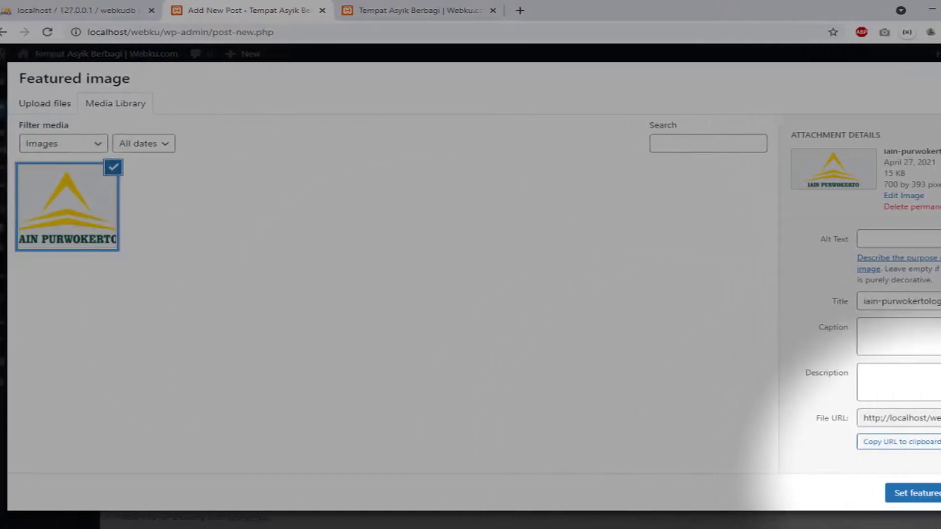
{"action": "left_click", "coordinate": [921, 493]}
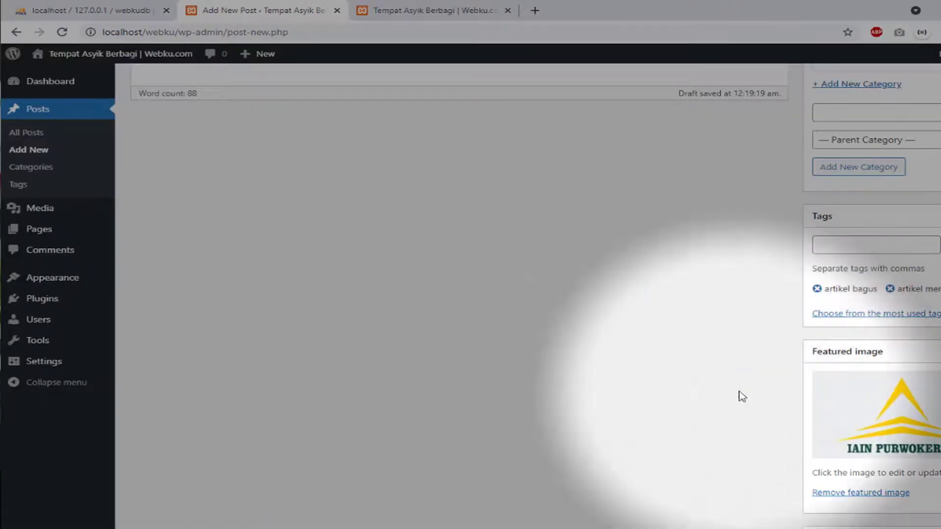
{"action": "scroll", "coordinate": [743, 380], "scroll_direction": "up", "scroll_amount": 2}
{"action": "scroll", "coordinate": [833, 421], "scroll_direction": "down", "scroll_amount": 2}
{"action": "scroll", "coordinate": [865, 416], "scroll_direction": "up", "scroll_amount": 8}
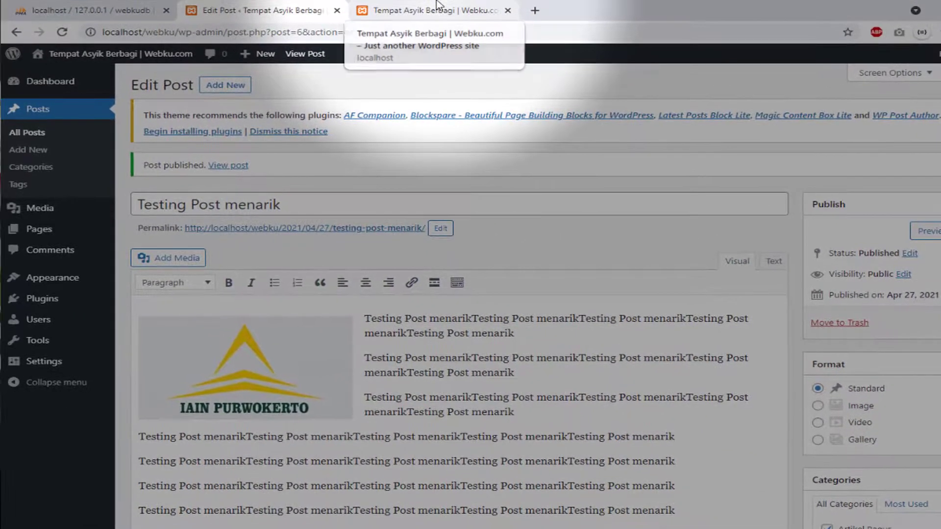
Reload the homepage tab and scroll to find 'Testing Post menarik' across the news sections
{"action": "left_click", "coordinate": [436, 6]}
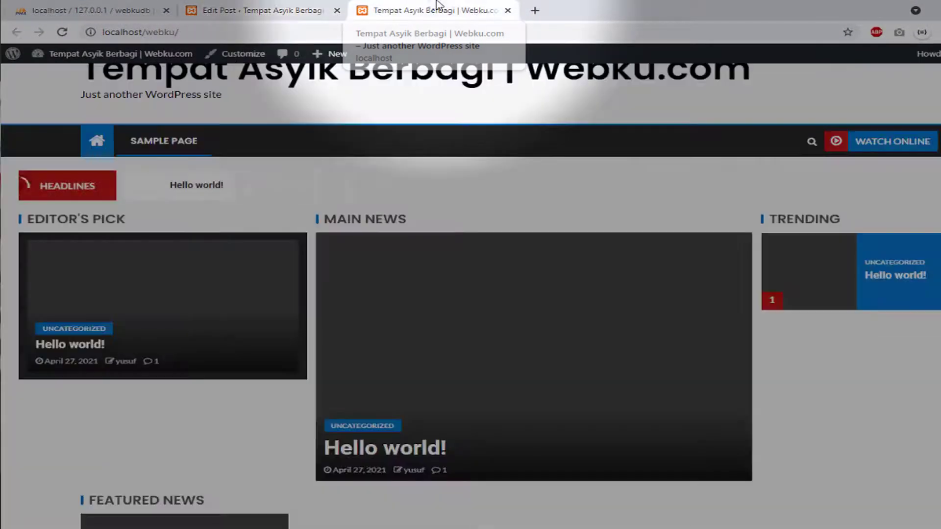
{"action": "left_click", "coordinate": [65, 34]}
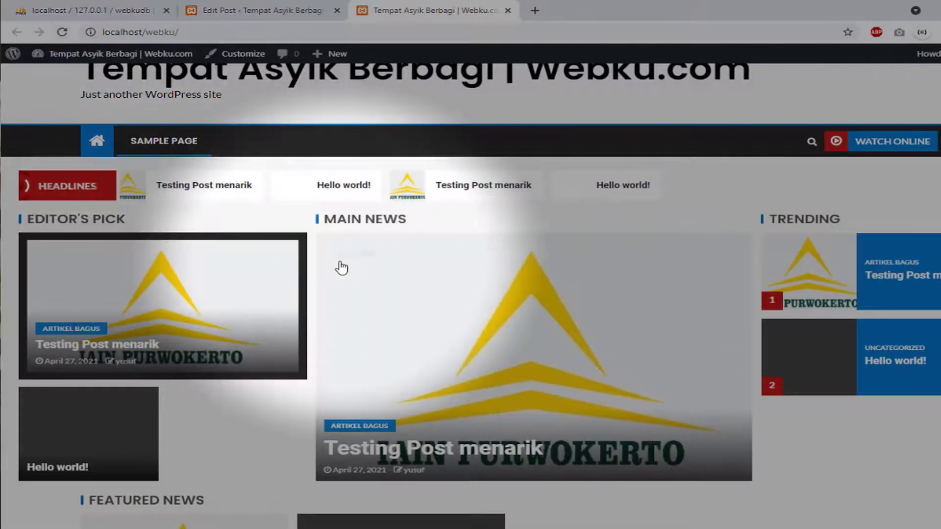
{"action": "scroll", "coordinate": [594, 364], "scroll_direction": "down", "scroll_amount": 1}
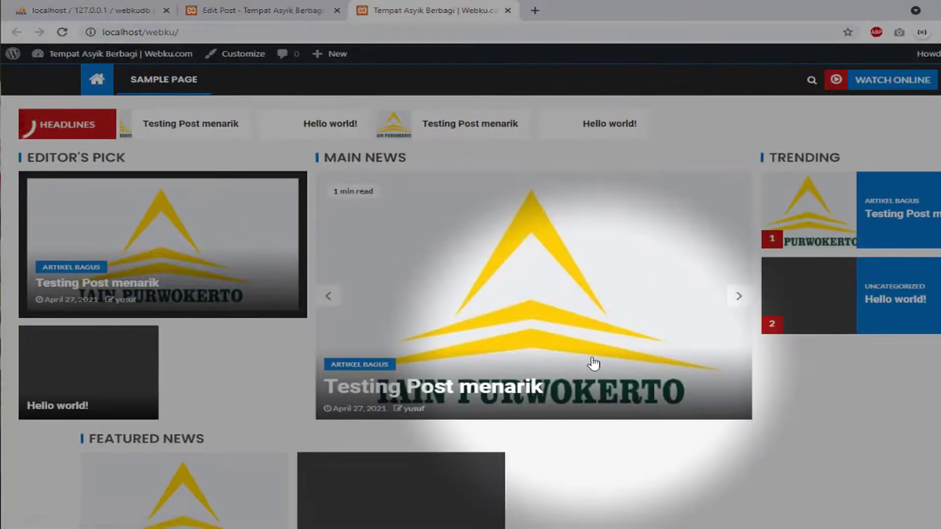
{"action": "scroll", "coordinate": [594, 361], "scroll_direction": "up", "scroll_amount": 1}
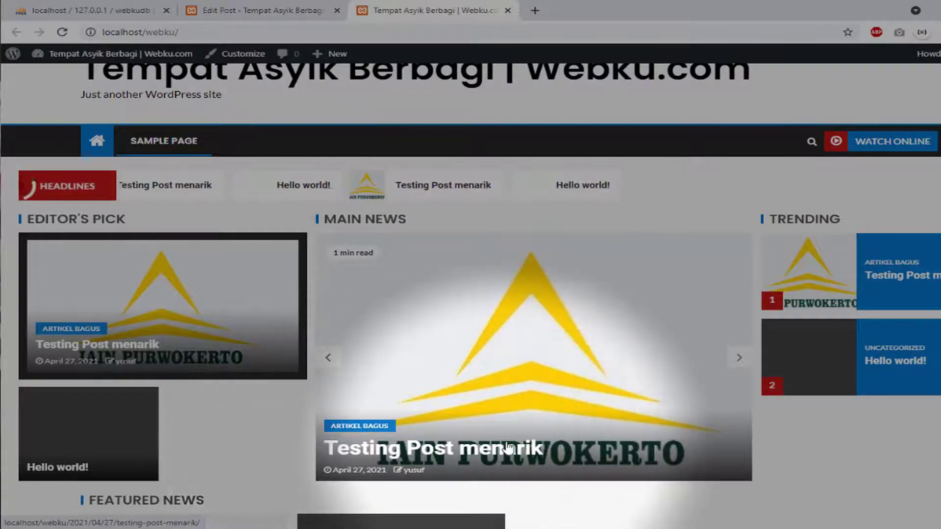
{"action": "scroll", "coordinate": [508, 447], "scroll_direction": "down", "scroll_amount": 3}
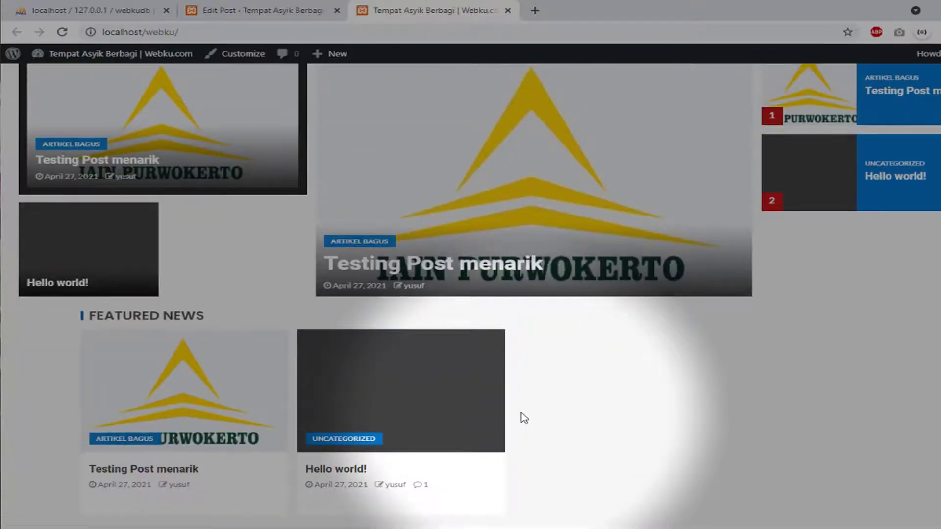
{"action": "scroll", "coordinate": [524, 416], "scroll_direction": "down", "scroll_amount": 5}
{"action": "scroll", "coordinate": [363, 359], "scroll_direction": "down", "scroll_amount": 4}
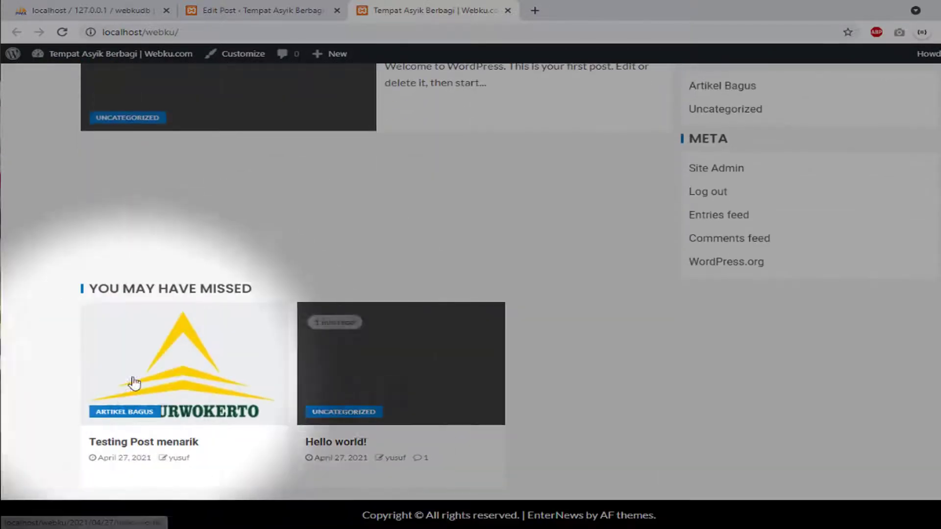
{"action": "scroll", "coordinate": [315, 275], "scroll_direction": "up", "scroll_amount": 8}
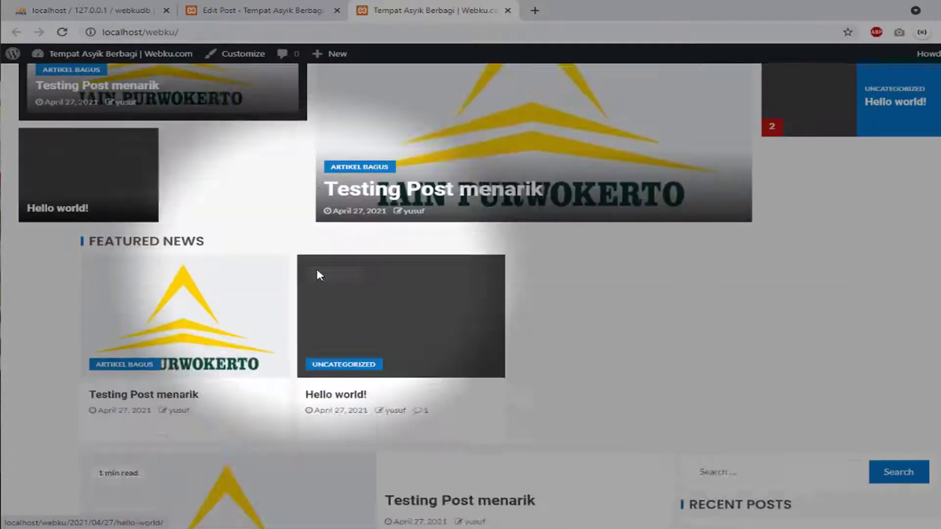
{"action": "scroll", "coordinate": [318, 275], "scroll_direction": "up", "scroll_amount": 2}
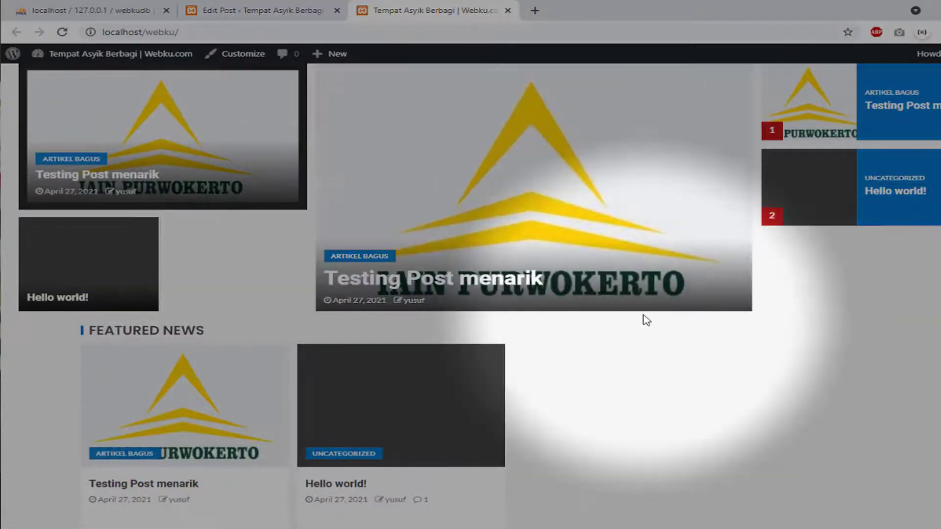
{"action": "scroll", "coordinate": [646, 319], "scroll_direction": "up", "scroll_amount": 5}
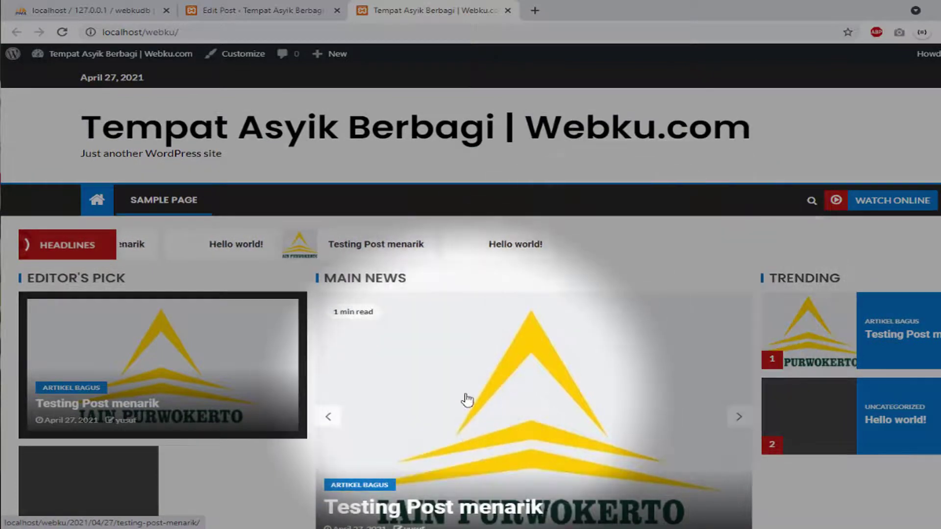
{"action": "scroll", "coordinate": [405, 399], "scroll_direction": "down", "scroll_amount": 4}
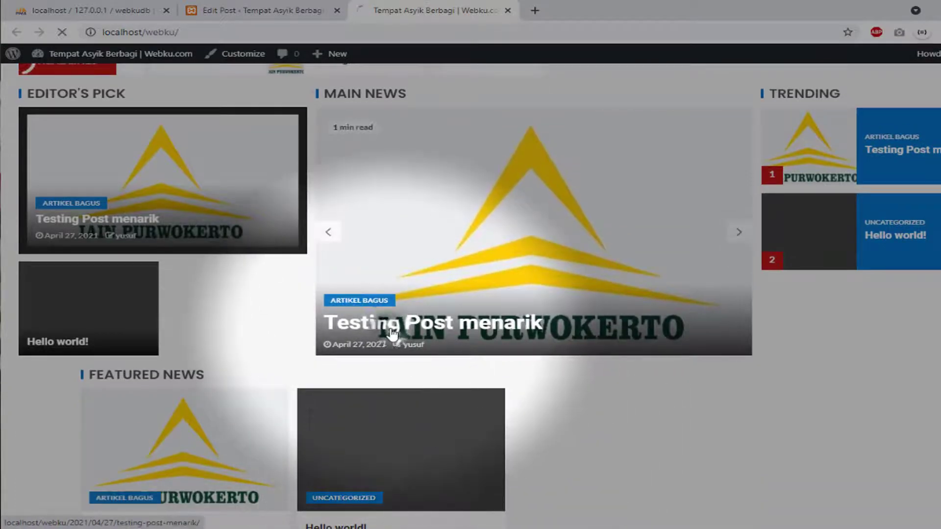
Open the 'Testing Post menarik' article page and scroll through it, glancing back at the editor
{"action": "left_click", "coordinate": [392, 333]}
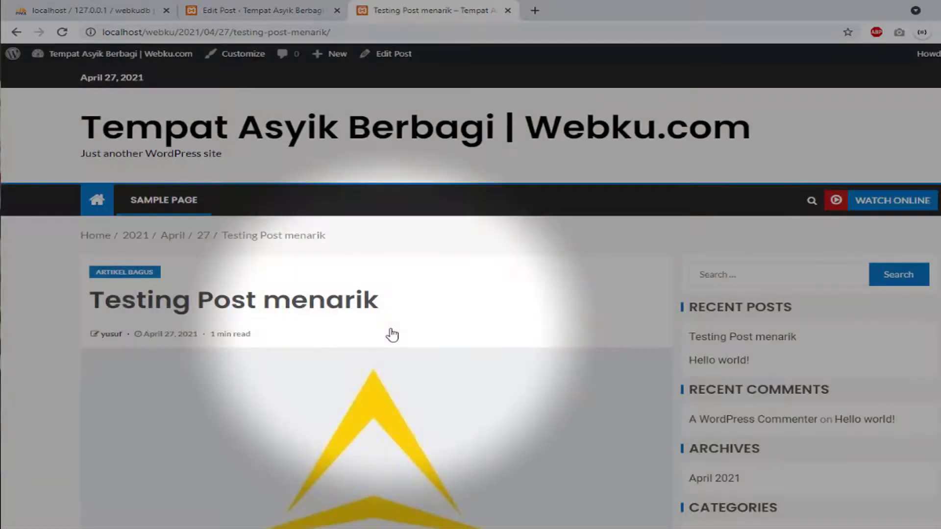
{"action": "scroll", "coordinate": [452, 378], "scroll_direction": "down", "scroll_amount": 13}
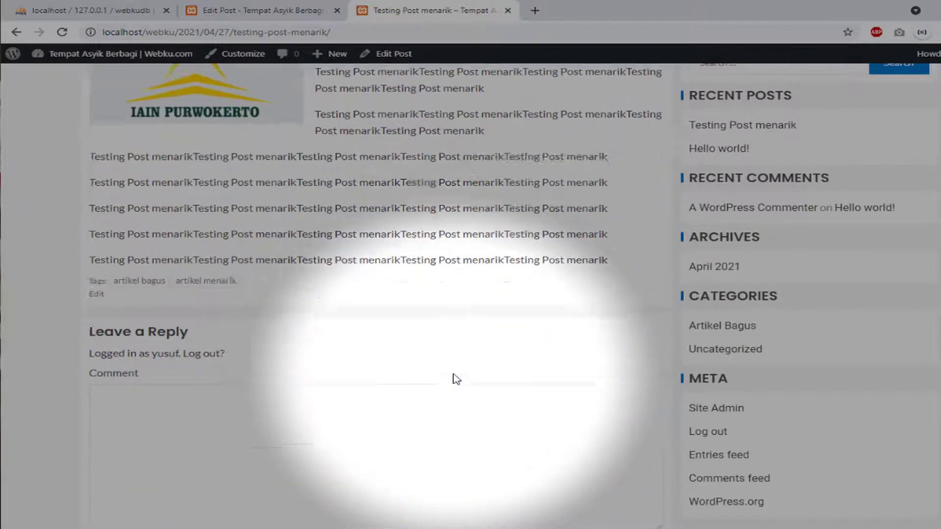
{"action": "scroll", "coordinate": [457, 379], "scroll_direction": "down", "scroll_amount": 5}
{"action": "scroll", "coordinate": [453, 378], "scroll_direction": "down", "scroll_amount": 2}
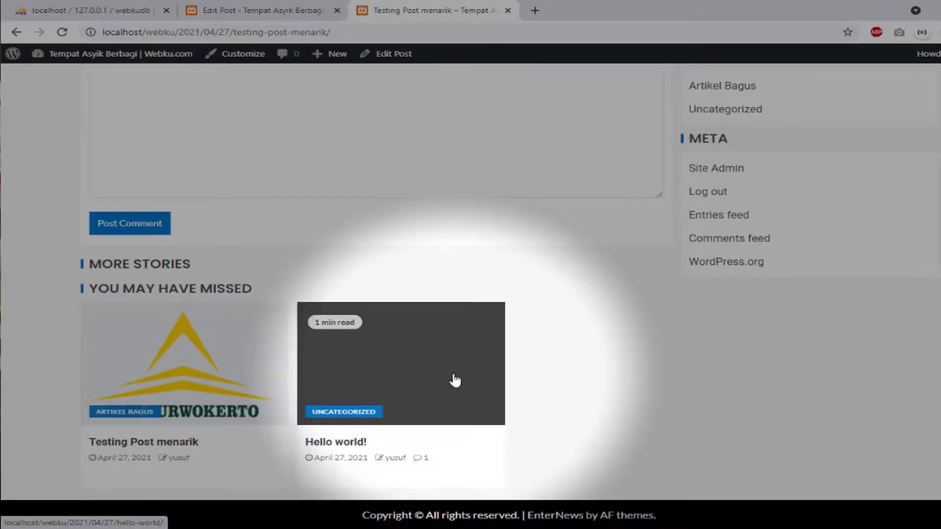
{"action": "scroll", "coordinate": [454, 378], "scroll_direction": "up", "scroll_amount": 14}
{"action": "scroll", "coordinate": [454, 380], "scroll_direction": "up", "scroll_amount": 5}
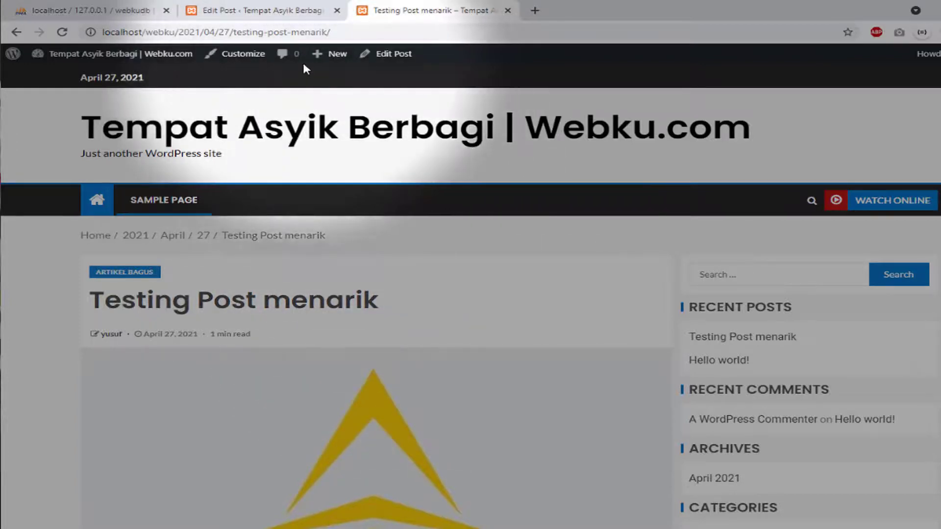
{"action": "left_click", "coordinate": [303, 12]}
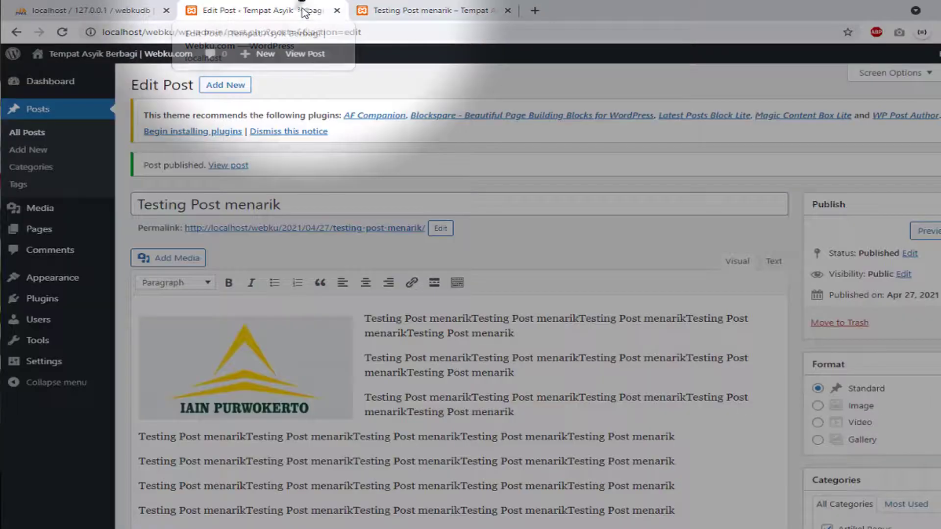
{"action": "left_click", "coordinate": [421, 9]}
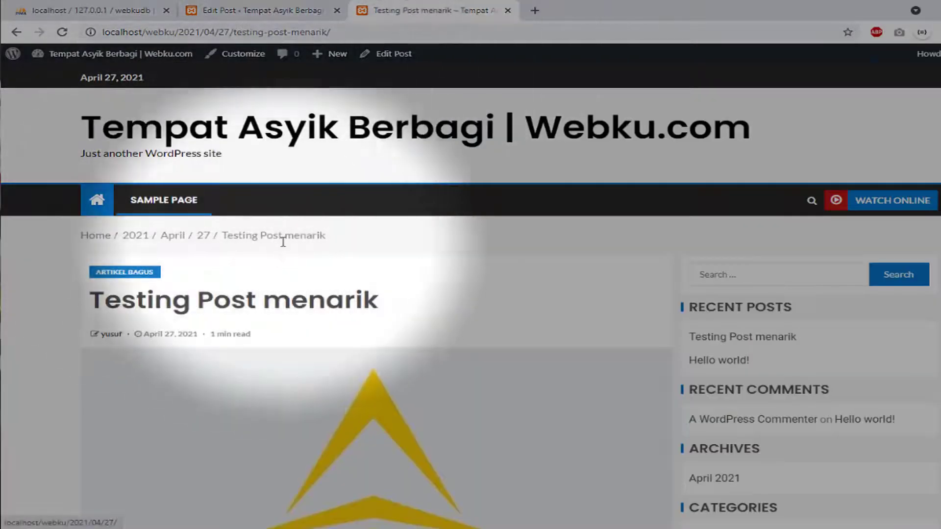
{"action": "scroll", "coordinate": [285, 243], "scroll_direction": "down", "scroll_amount": 15}
{"action": "scroll", "coordinate": [285, 240], "scroll_direction": "up", "scroll_amount": 15}
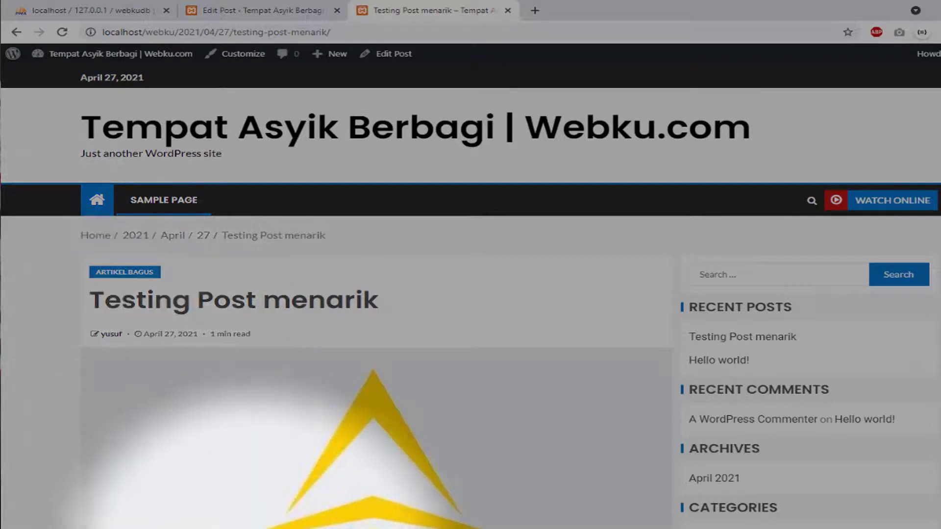
Browse to D:\WEB\webku in File Explorer to show the WordPress installation's 21 items
{"action": "key", "text": "super+e"}
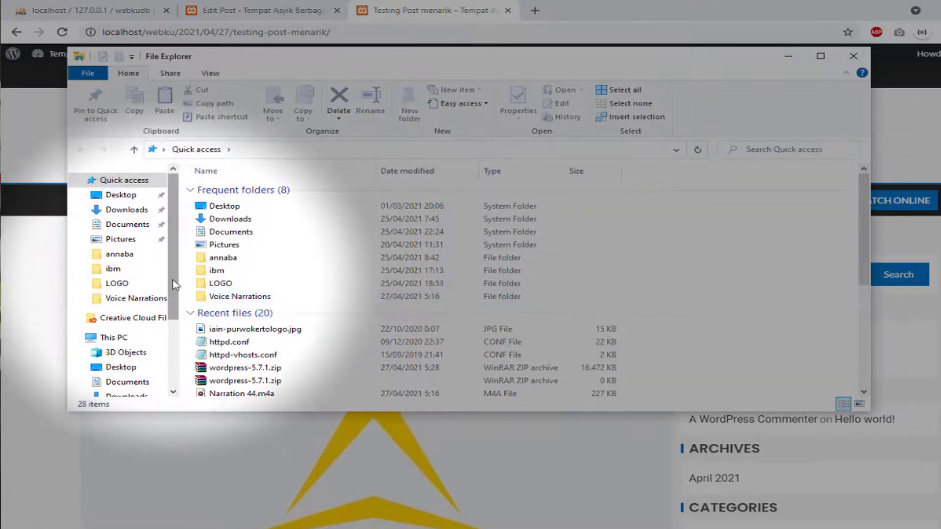
{"action": "scroll", "coordinate": [123, 318], "scroll_direction": "down", "scroll_amount": 3}
{"action": "left_click", "coordinate": [126, 359]}
{"action": "left_click", "coordinate": [226, 293]}
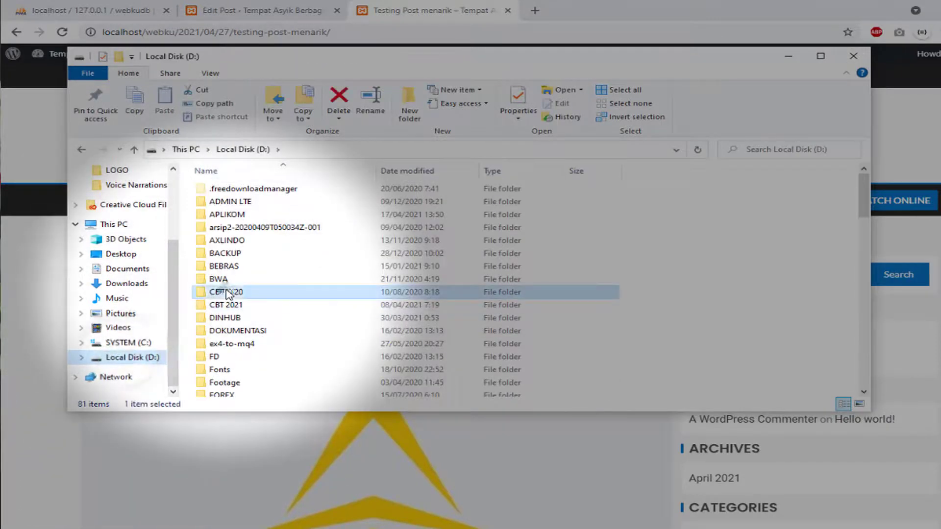
{"action": "key", "text": "w"}
{"action": "key", "text": "Return"}
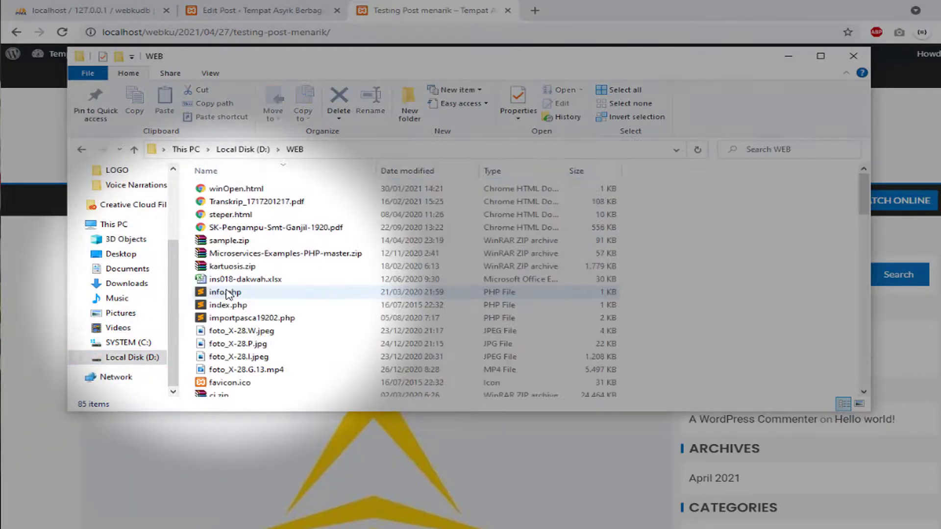
{"action": "left_click", "coordinate": [247, 279]}
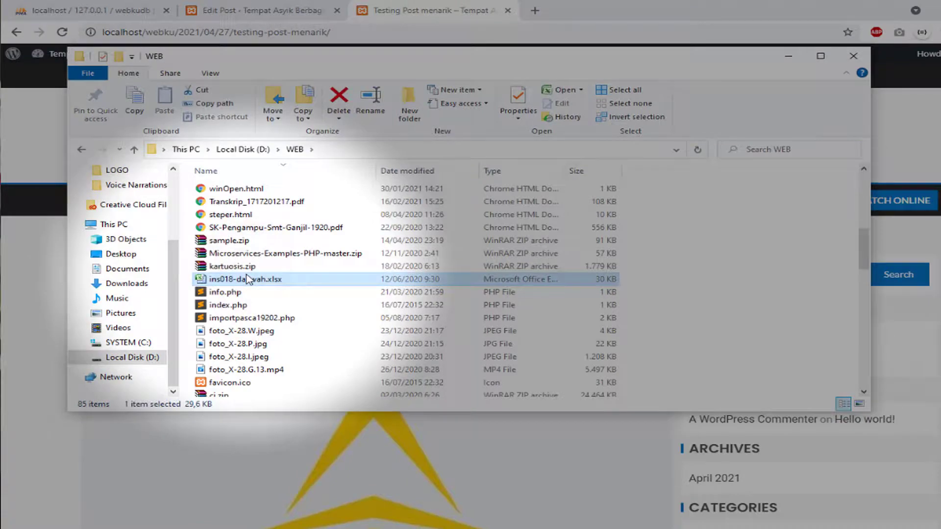
{"action": "key", "text": "w"}
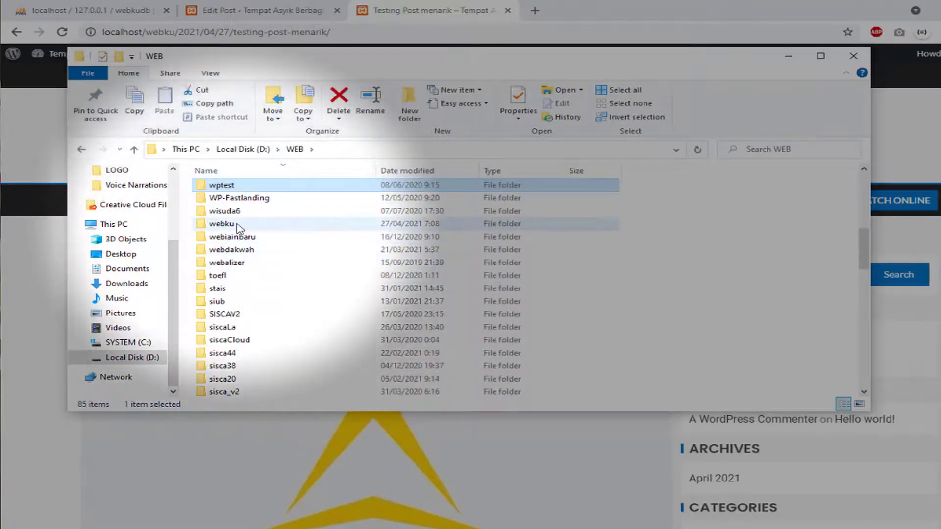
{"action": "left_click_drag", "start_coordinate": [239, 228], "coordinate": [239, 229]}
{"action": "double_click", "coordinate": [238, 226]}
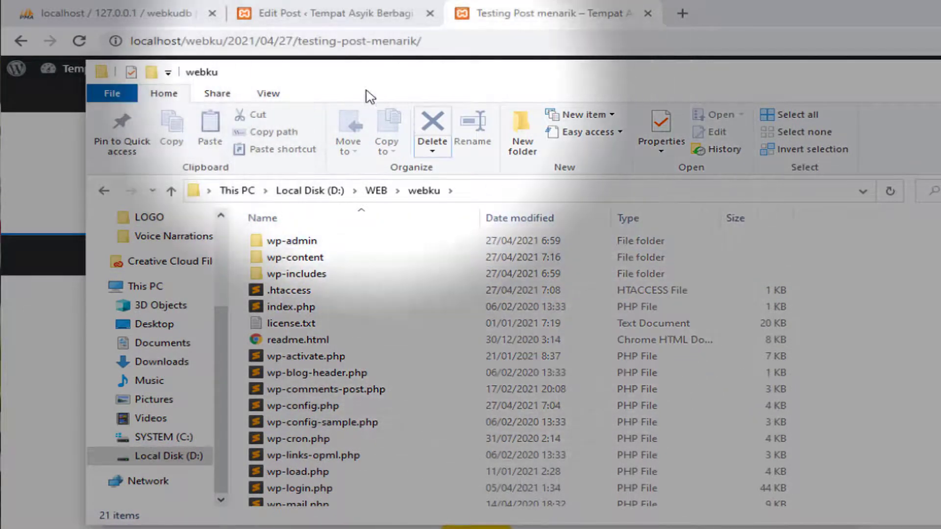
Browse the wpx_posts table in webkudb and locate the 'Testing Post menarik' row
{"action": "left_click", "coordinate": [98, 12]}
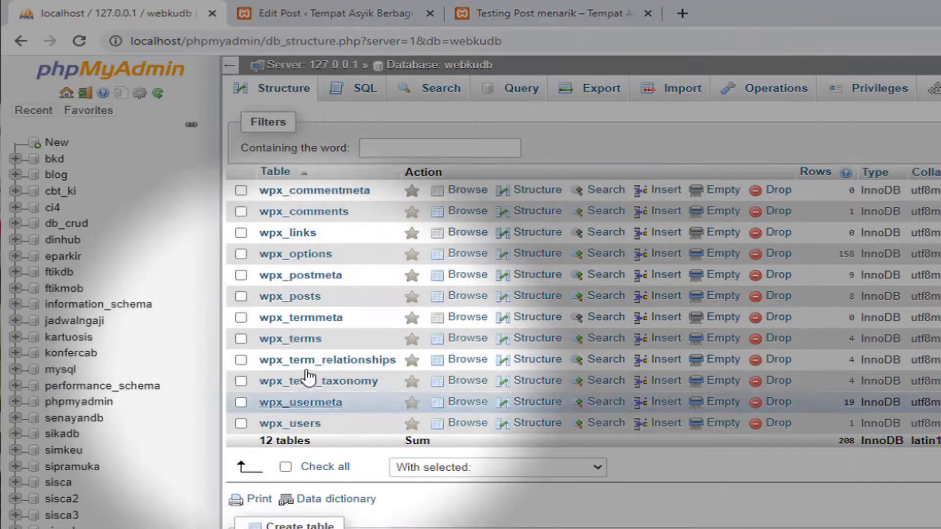
{"action": "left_click", "coordinate": [309, 299]}
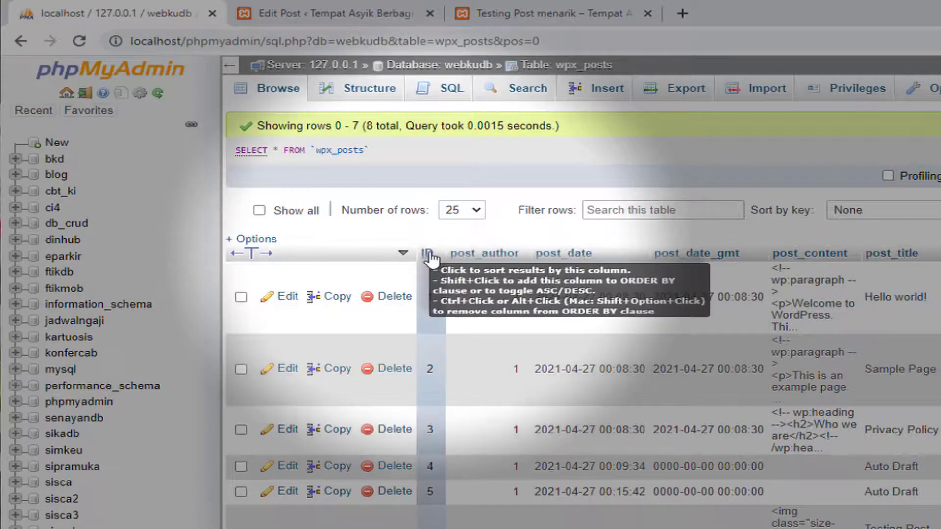
{"action": "scroll", "coordinate": [428, 252], "scroll_direction": "down", "scroll_amount": 5}
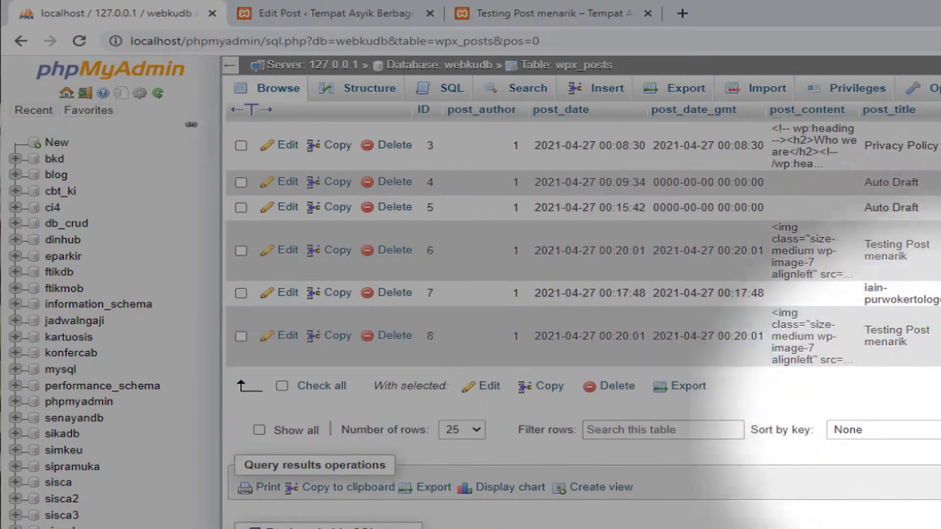
{"action": "triple_click", "coordinate": [870, 323]}
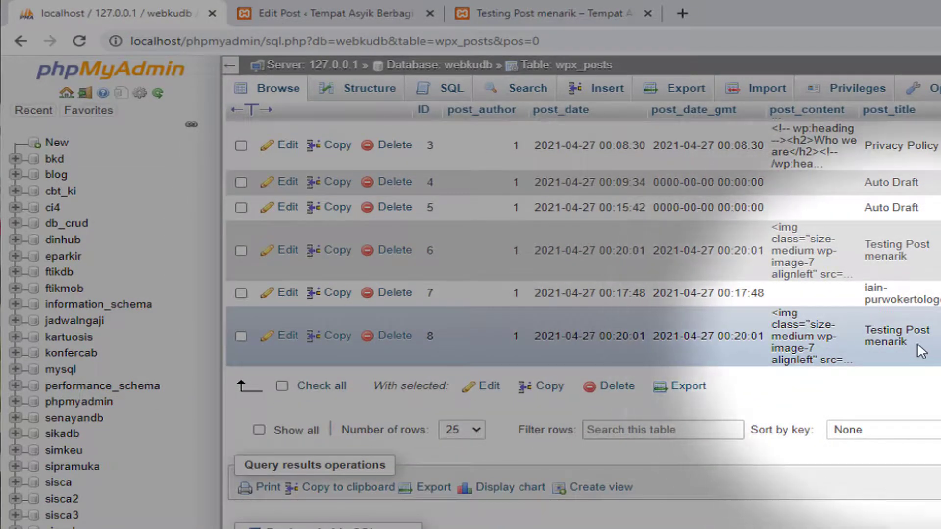
{"action": "left_click", "coordinate": [876, 376]}
Go back to the webkudb table list and bring up its Export page
{"action": "scroll", "coordinate": [875, 376], "scroll_direction": "up", "scroll_amount": 5}
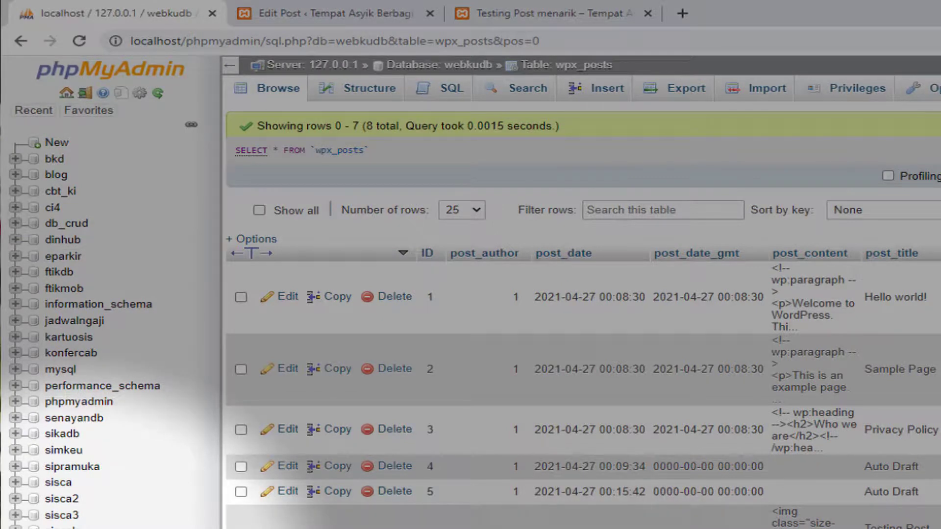
{"action": "left_click", "coordinate": [63, 528]}
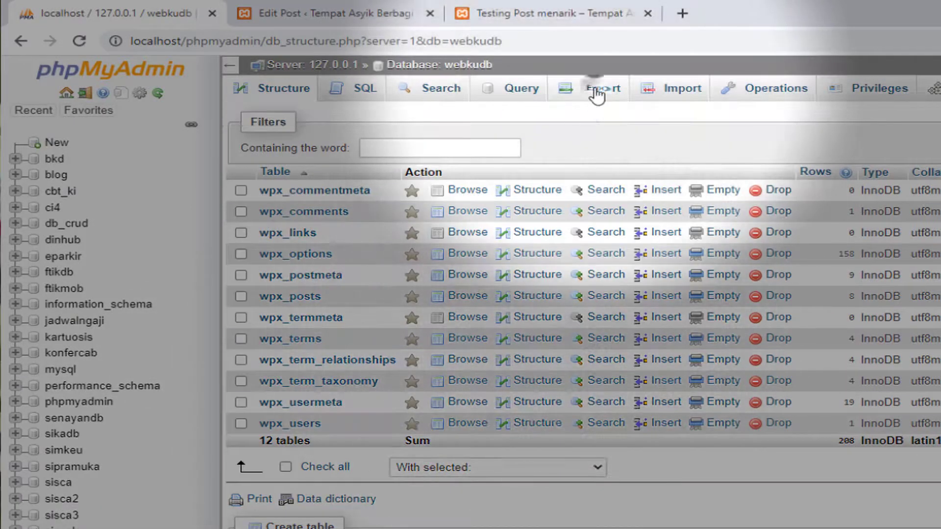
{"action": "left_click", "coordinate": [596, 93]}
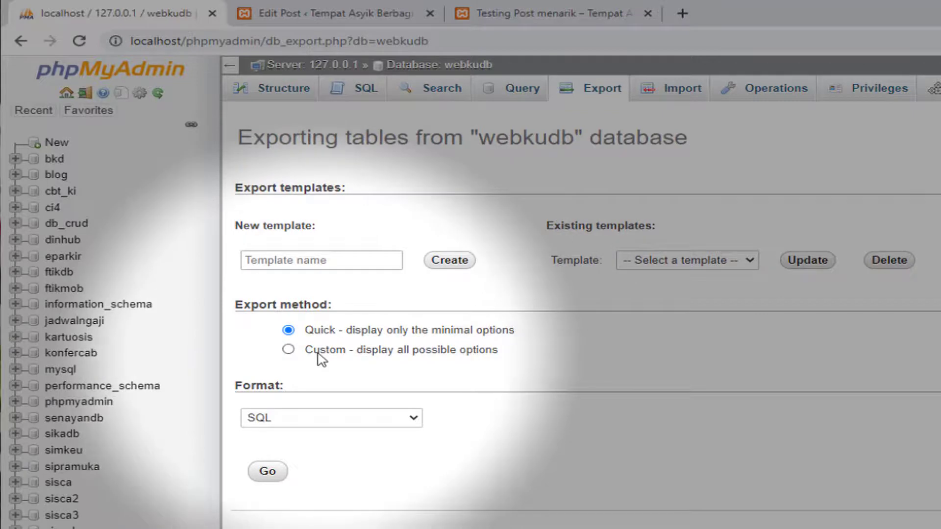
Choose zipped compression under Custom options, return to Quick method, and export webkudb as SQL
{"action": "left_click", "coordinate": [319, 350]}
{"action": "scroll", "coordinate": [551, 480], "scroll_direction": "down", "scroll_amount": 8}
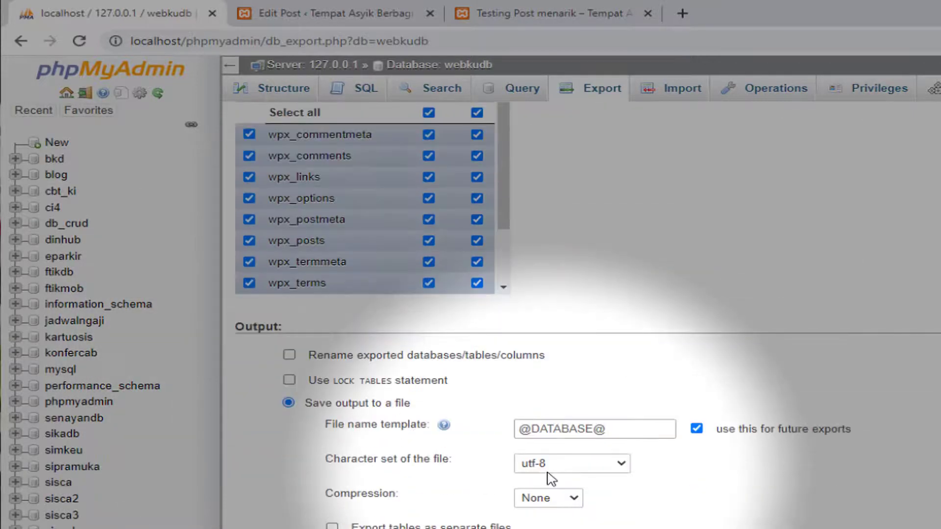
{"action": "left_click", "coordinate": [570, 498]}
{"action": "left_click", "coordinate": [541, 526]}
{"action": "scroll", "coordinate": [543, 526], "scroll_direction": "down", "scroll_amount": 8}
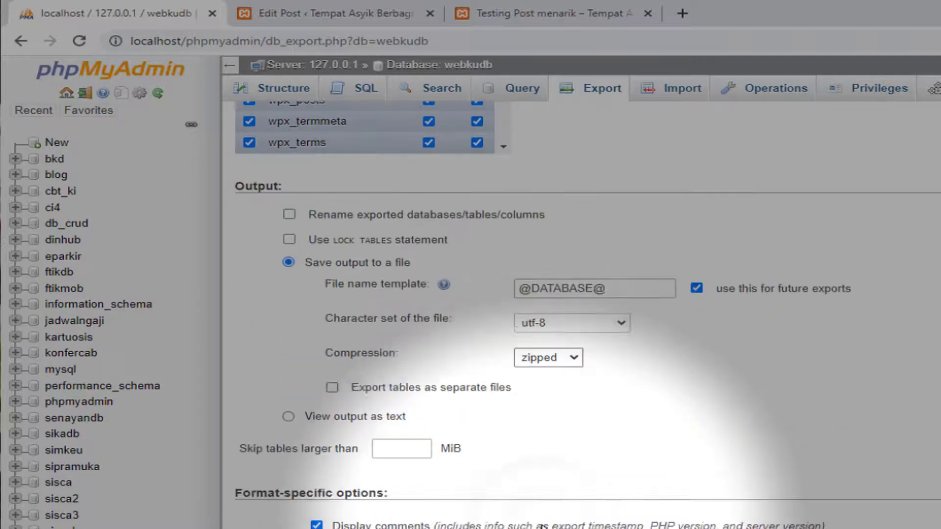
{"action": "scroll", "coordinate": [541, 526], "scroll_direction": "down", "scroll_amount": 10}
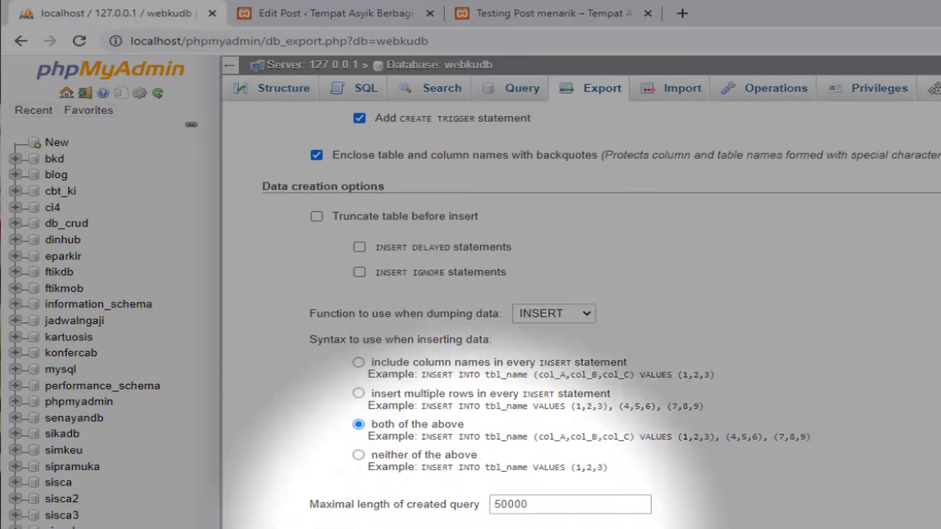
{"action": "scroll", "coordinate": [635, 472], "scroll_direction": "up", "scroll_amount": 20}
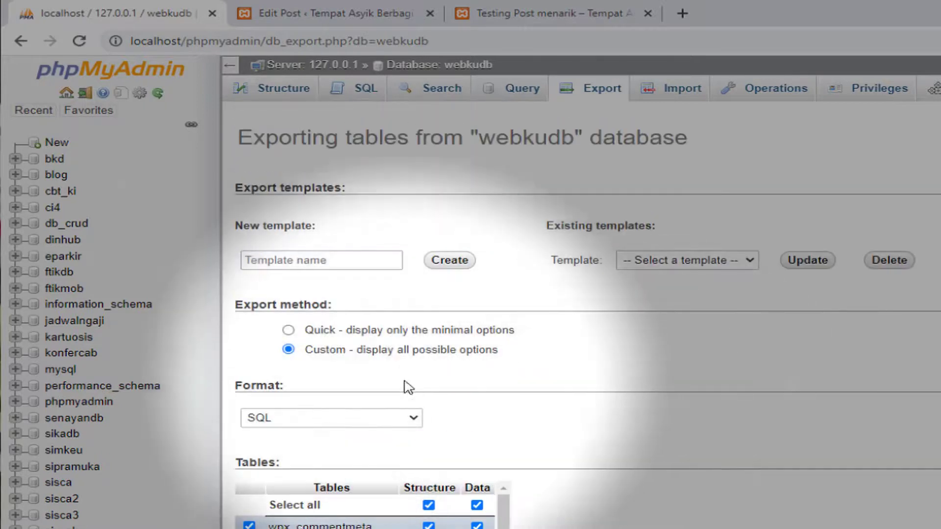
{"action": "left_click", "coordinate": [309, 329]}
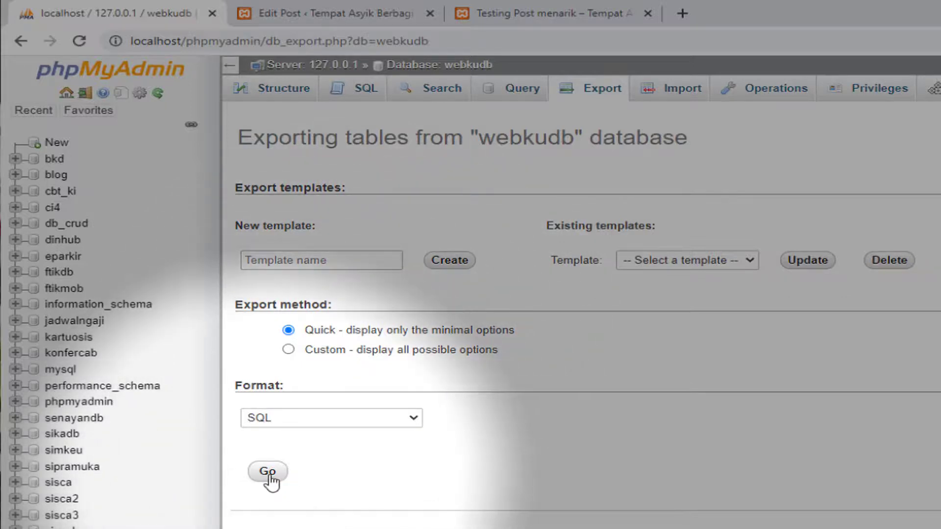
{"action": "left_click", "coordinate": [269, 475]}
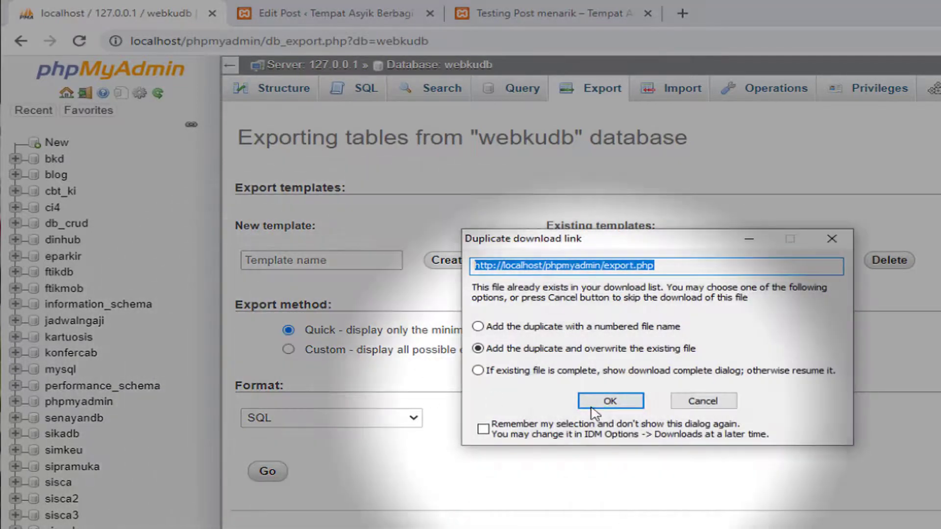
Dismiss the duplicate-download warning and set the save location to D:\WEB\webku
{"action": "left_click", "coordinate": [609, 400]}
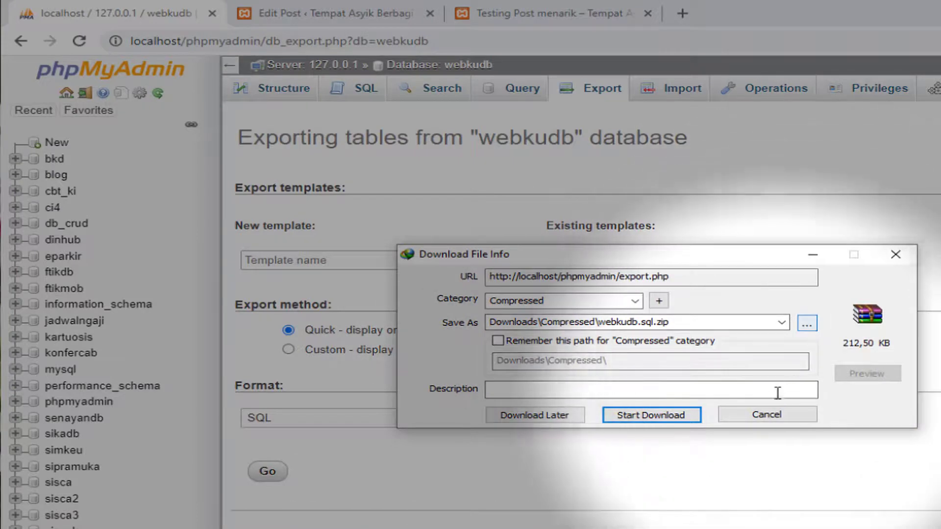
{"action": "left_click", "coordinate": [784, 416]}
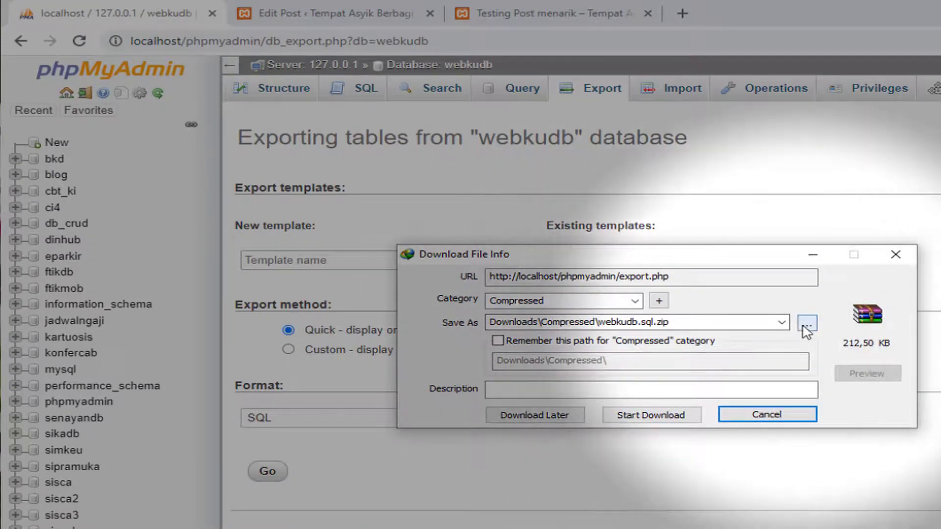
{"action": "left_click", "coordinate": [806, 323]}
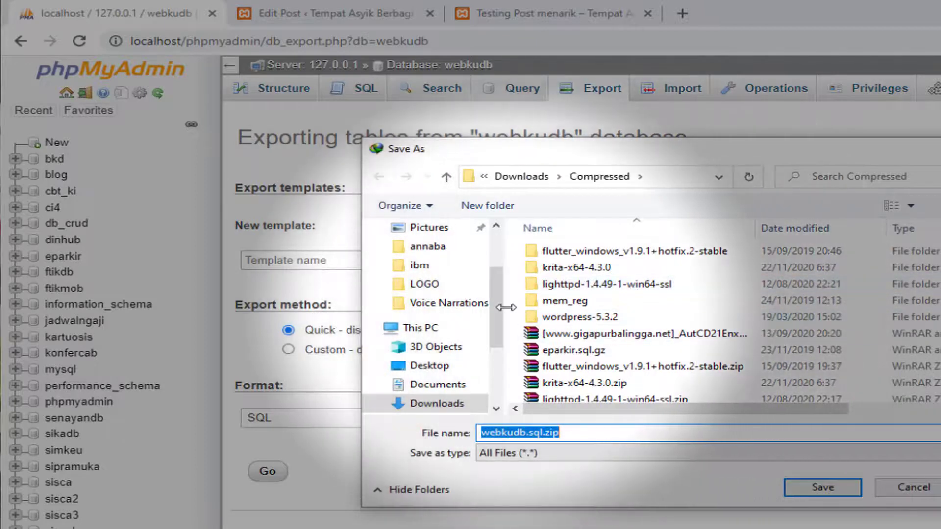
{"action": "scroll", "coordinate": [500, 336], "scroll_direction": "down", "scroll_amount": 3}
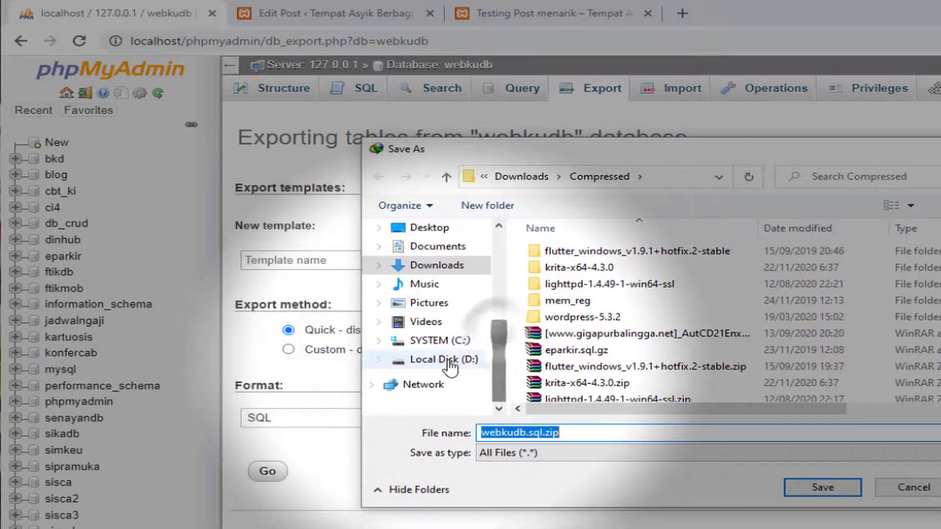
{"action": "left_click", "coordinate": [444, 359]}
{"action": "scroll", "coordinate": [563, 351], "scroll_direction": "down", "scroll_amount": 10}
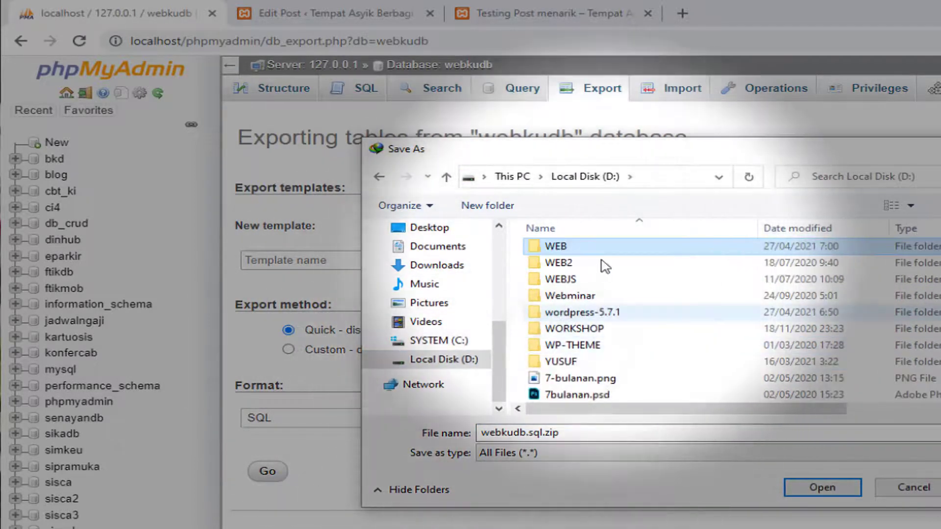
{"action": "left_click", "coordinate": [610, 246]}
{"action": "double_click", "coordinate": [609, 246]}
{"action": "left_click", "coordinate": [600, 300]}
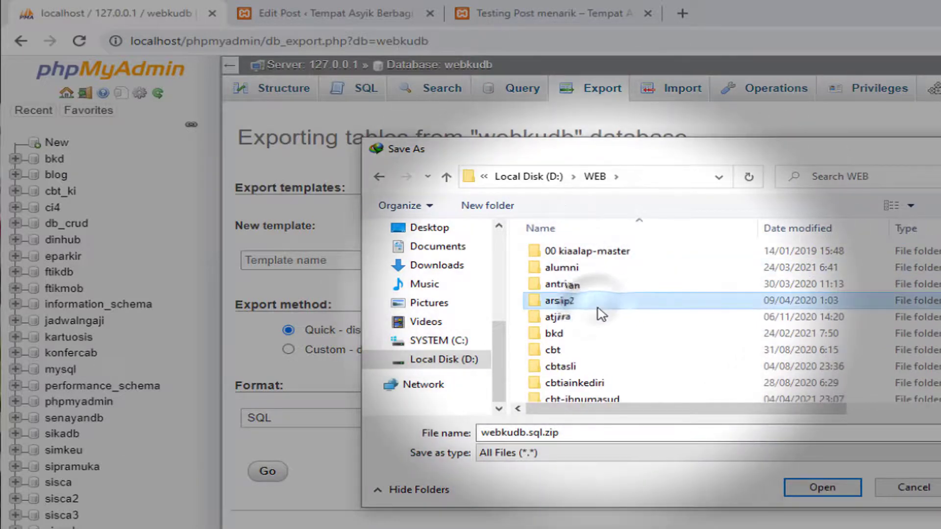
{"action": "scroll", "coordinate": [602, 315], "scroll_direction": "down", "scroll_amount": 10}
{"action": "left_click", "coordinate": [564, 296]}
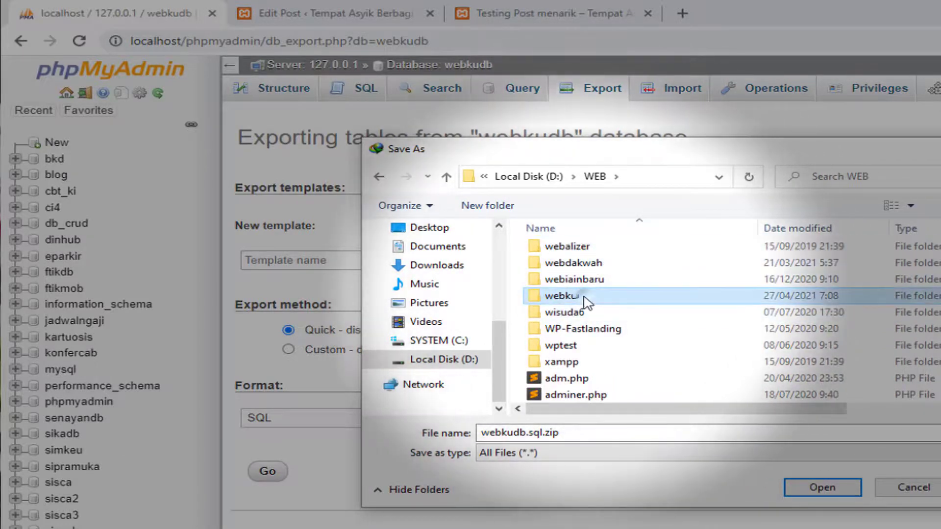
{"action": "double_click", "coordinate": [623, 300]}
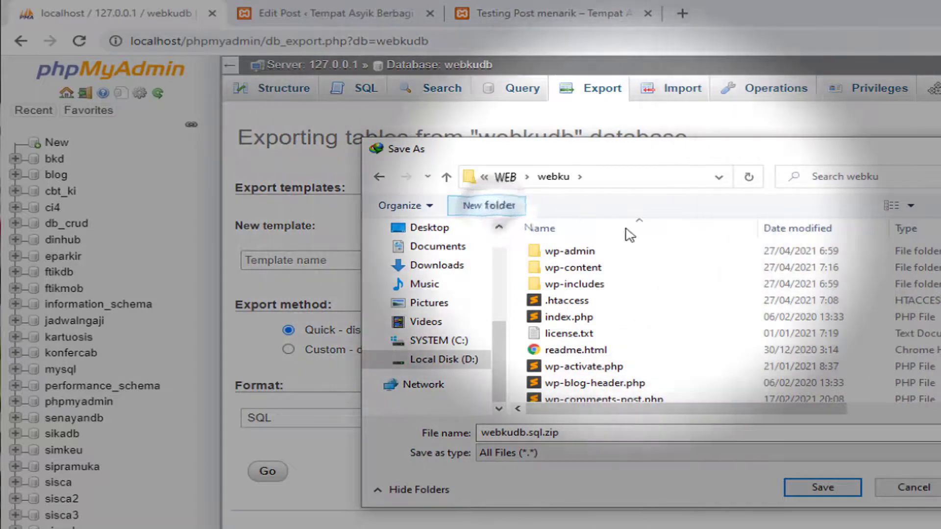
Create a 'database' folder in webku and download webkudb.sql.zip into it
{"action": "left_click", "coordinate": [487, 205]}
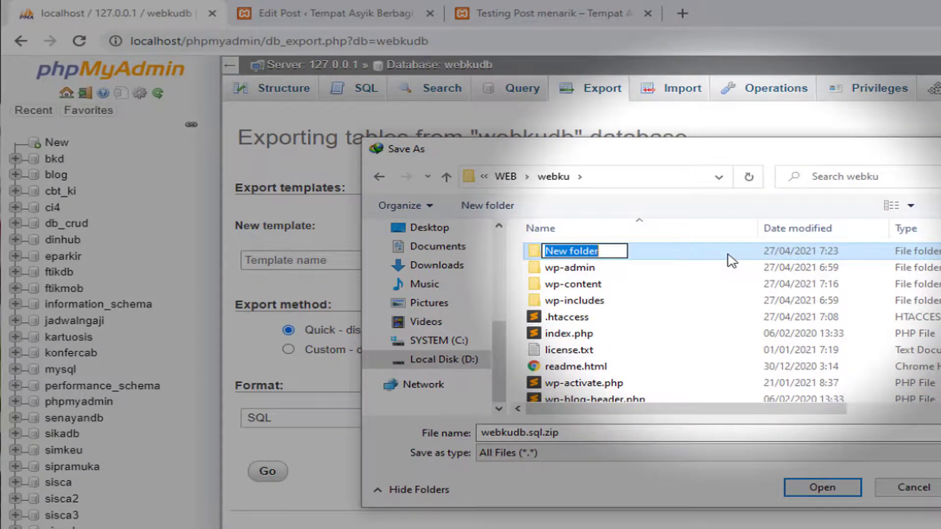
{"action": "type", "text": "da"}
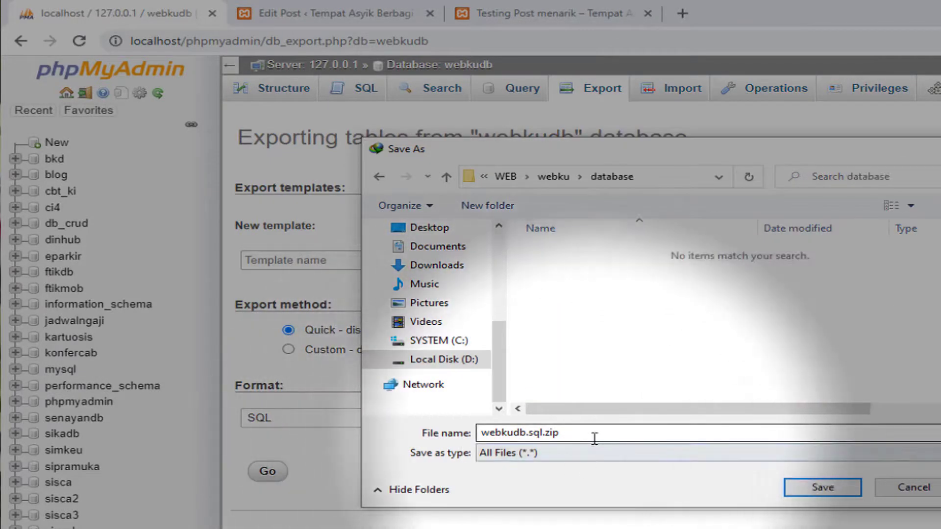
{"action": "left_click", "coordinate": [595, 438]}
{"action": "left_click", "coordinate": [823, 487]}
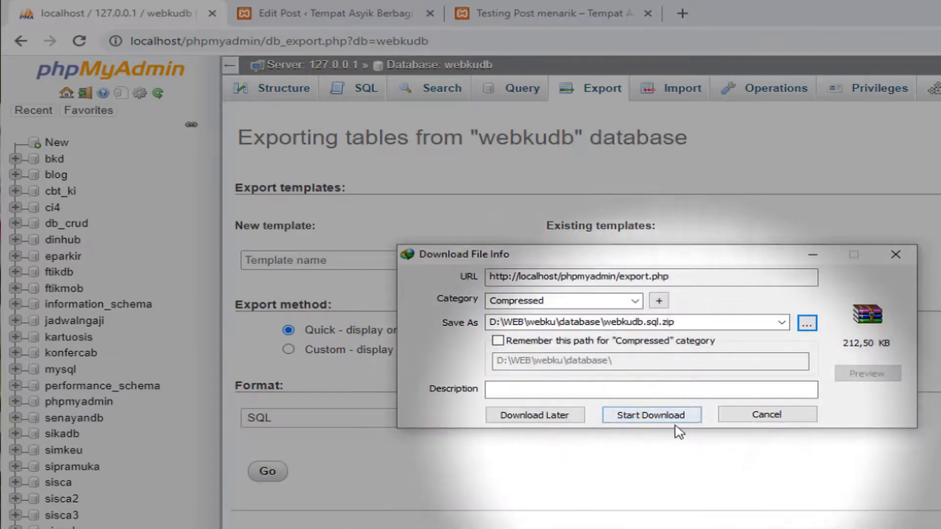
{"action": "left_click", "coordinate": [677, 424]}
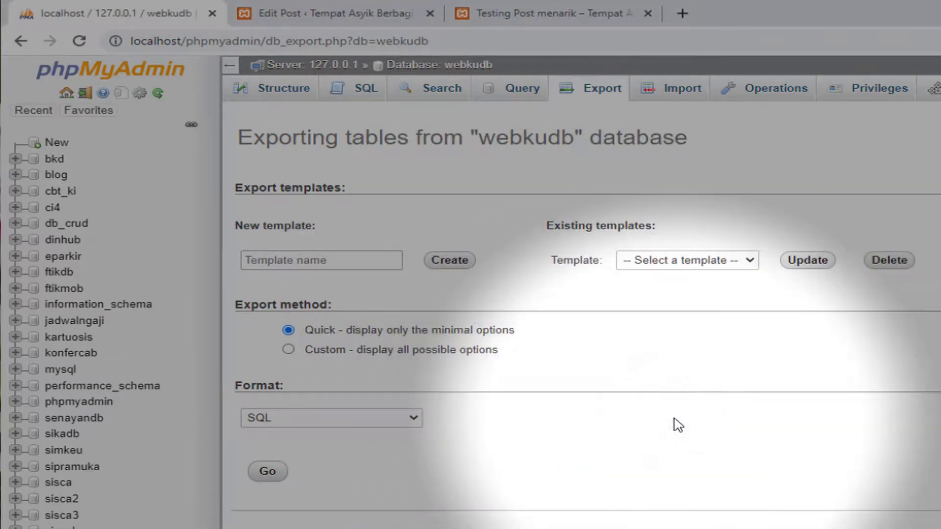
{"action": "left_click", "coordinate": [352, 528]}
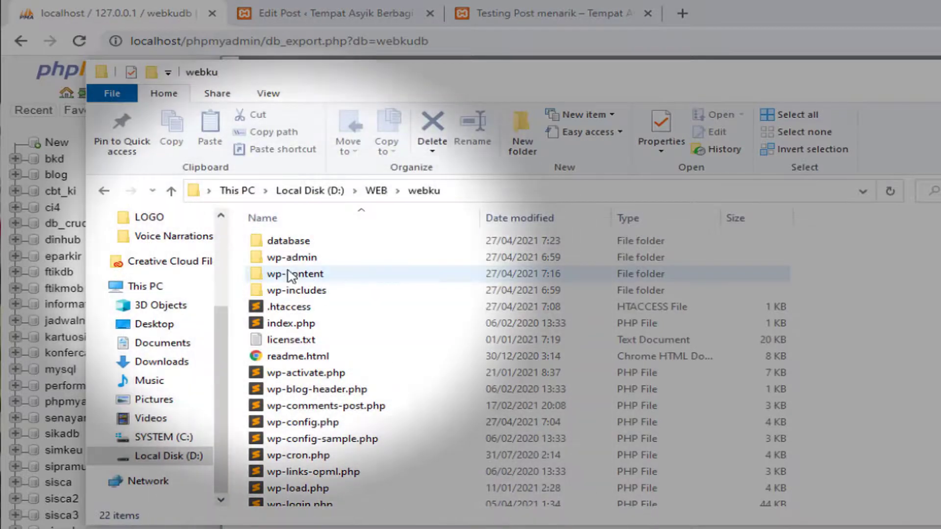
{"action": "double_click", "coordinate": [292, 240]}
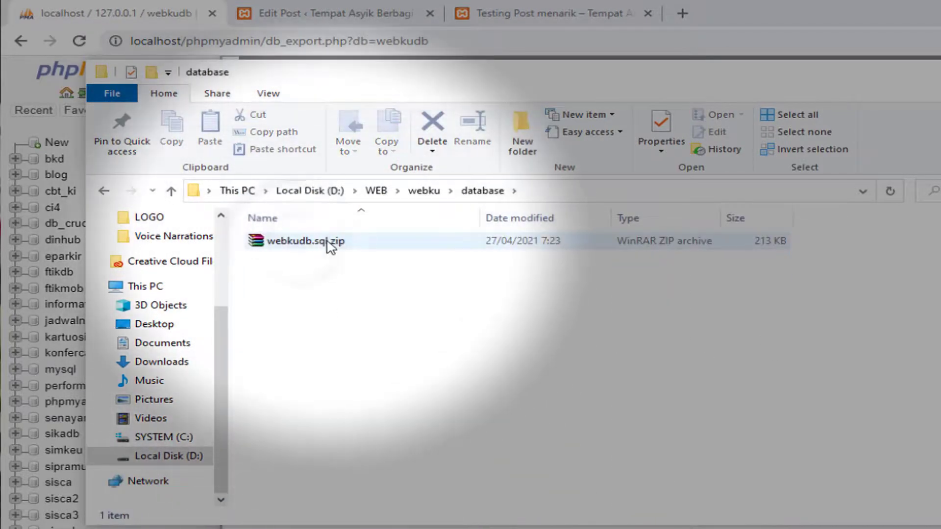
{"action": "left_click", "coordinate": [328, 241]}
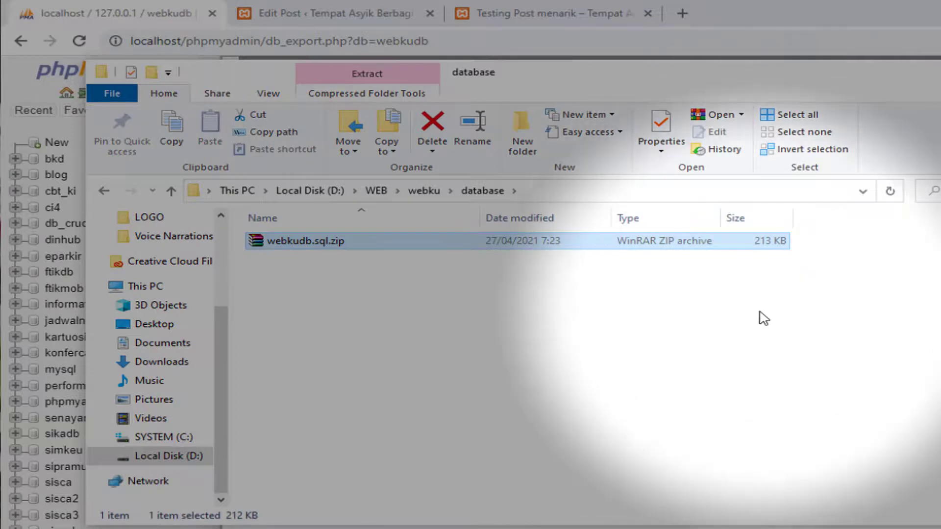
{"action": "left_click", "coordinate": [639, 420]}
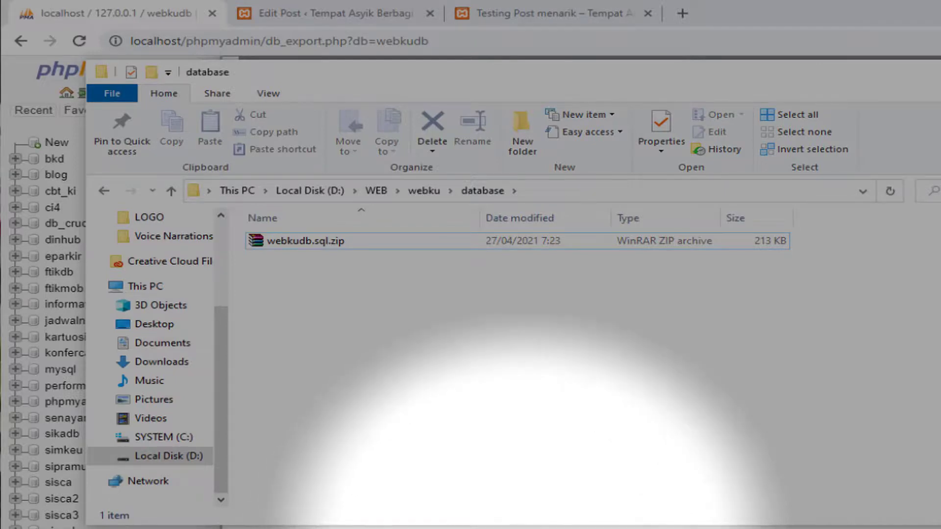
{"action": "left_click", "coordinate": [527, 528]}
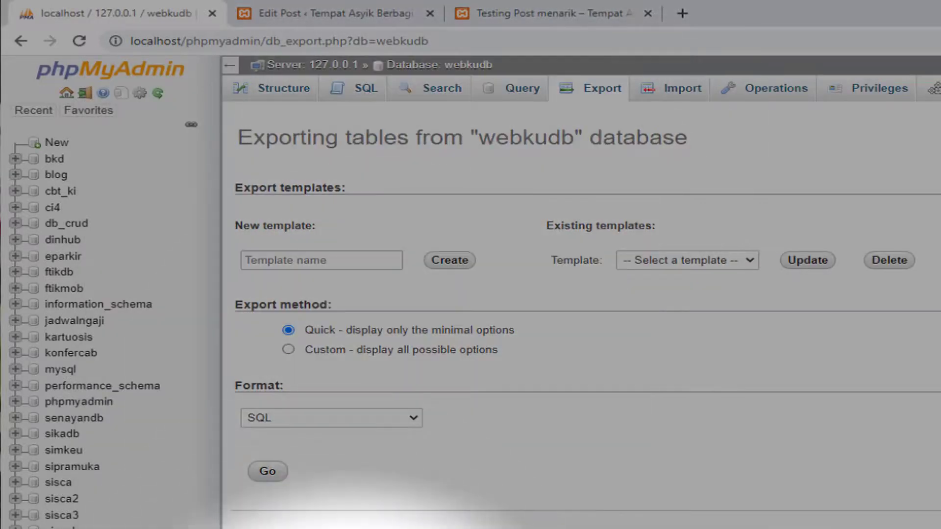
{"action": "left_click", "coordinate": [348, 528]}
{"action": "left_click", "coordinate": [424, 190]}
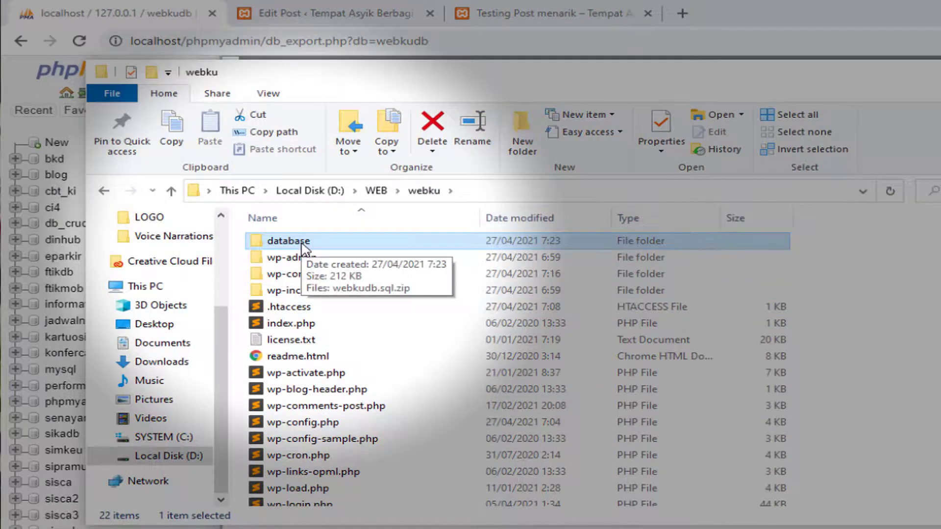
{"action": "double_click", "coordinate": [302, 242]}
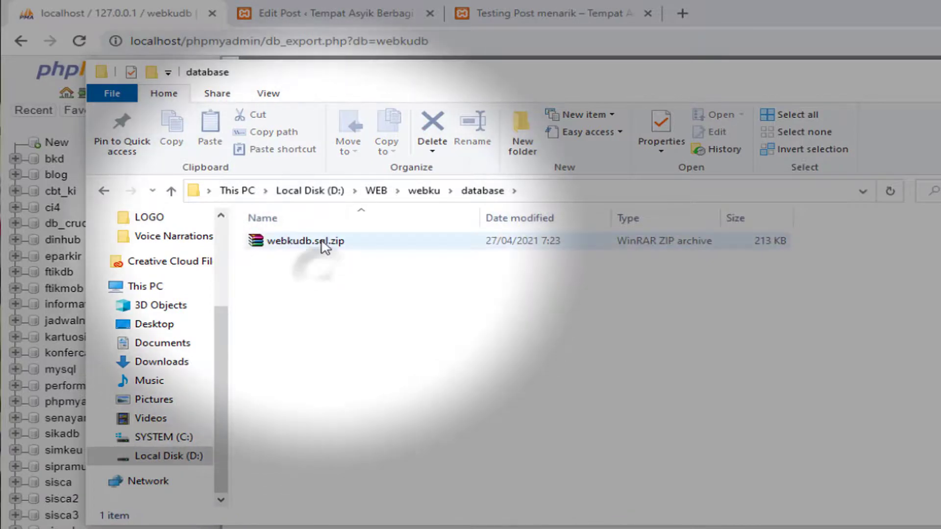
{"action": "left_click", "coordinate": [323, 245]}
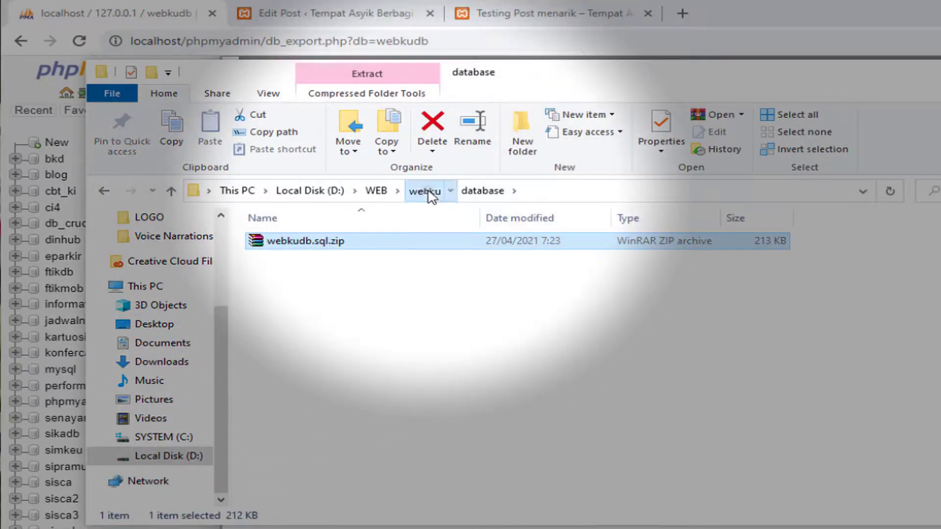
{"action": "left_click", "coordinate": [424, 191]}
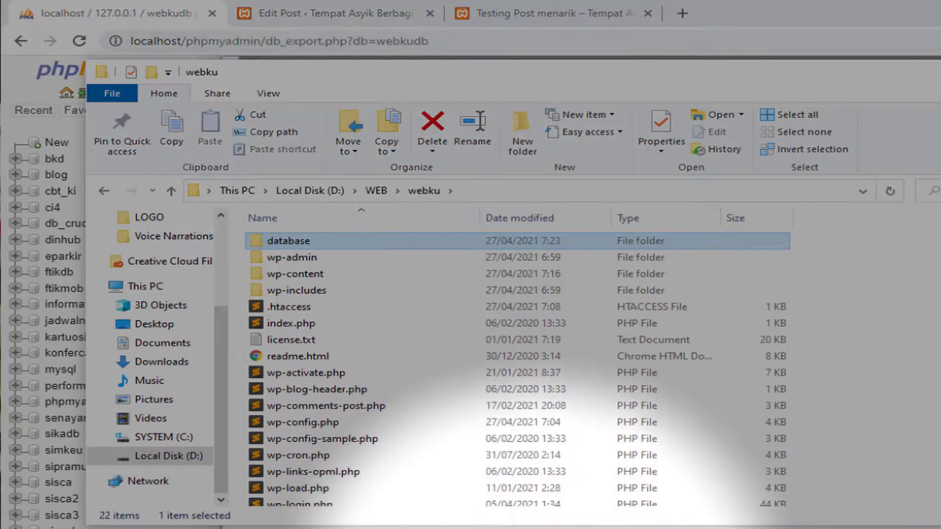
{"action": "left_click", "coordinate": [539, 528]}
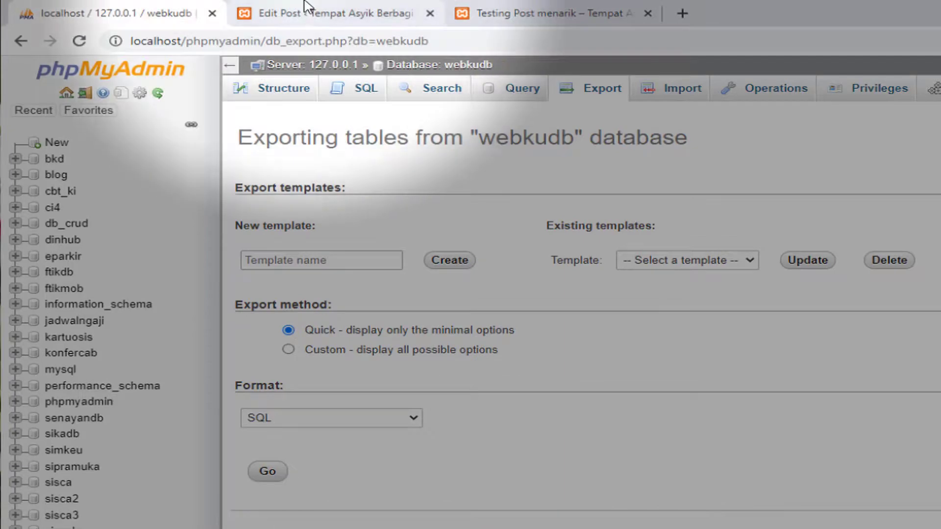
From the post editor, go to Appearance > Themes to see EnterNews active among 4 themes
{"action": "left_click", "coordinate": [333, 13]}
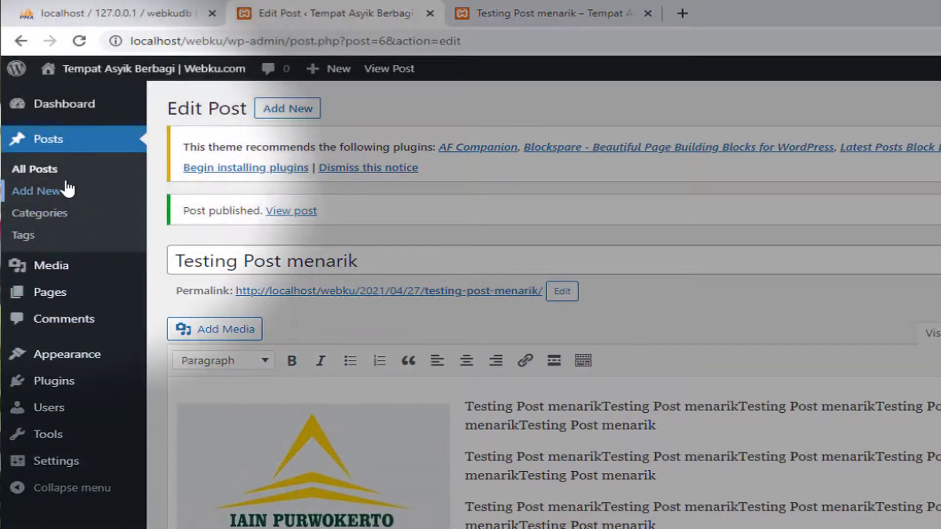
{"action": "mouse_move", "coordinate": [68, 300]}
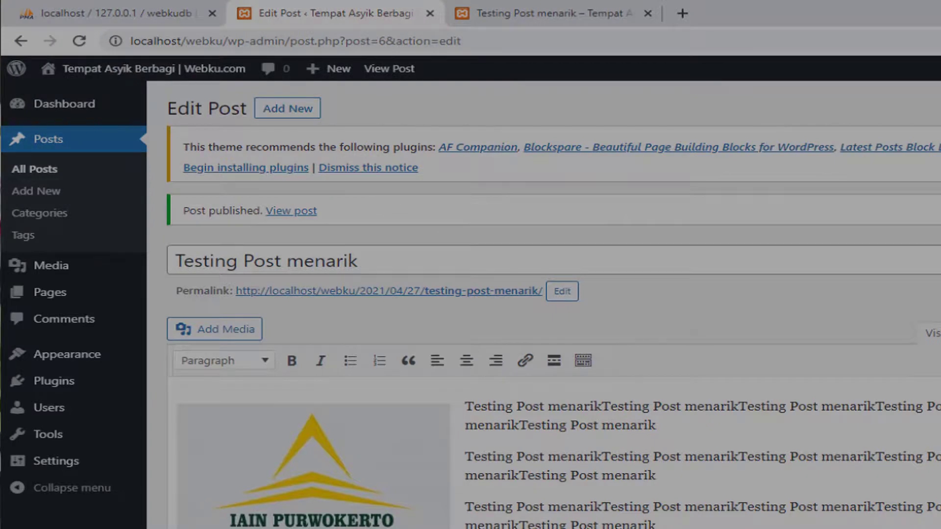
{"action": "mouse_move", "coordinate": [70, 368]}
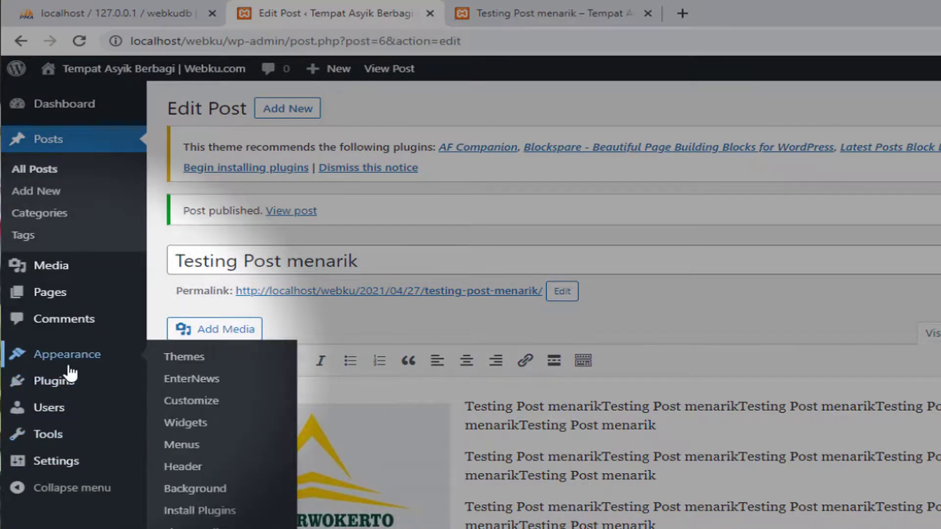
{"action": "left_click", "coordinate": [209, 362]}
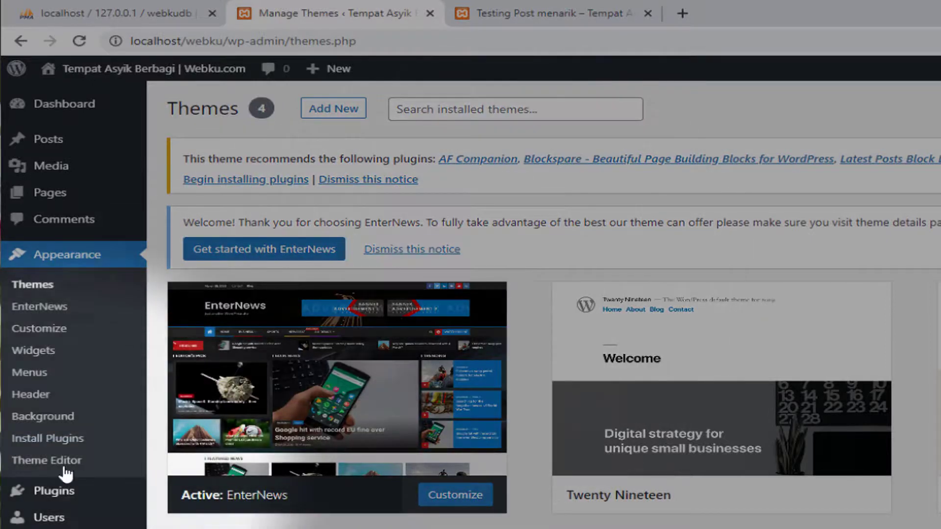
Look through Plugins > Add New, then return to the live 'Testing Post menarik' page
{"action": "mouse_move", "coordinate": [69, 498]}
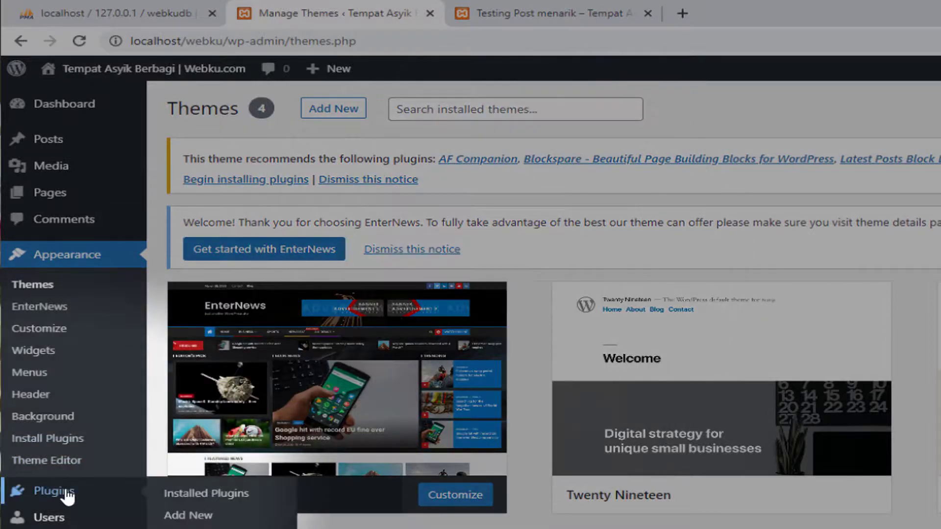
{"action": "left_click", "coordinate": [181, 514]}
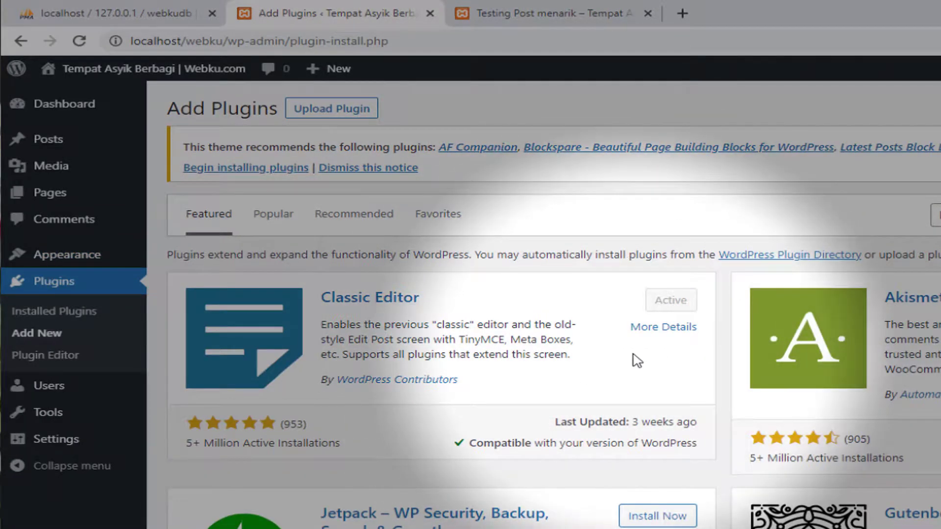
{"action": "scroll", "coordinate": [637, 361], "scroll_direction": "down", "scroll_amount": 3}
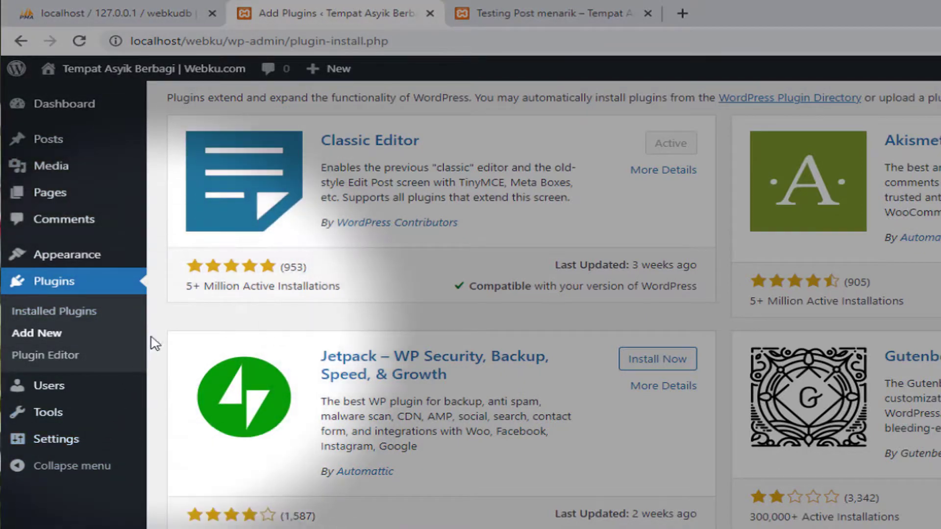
{"action": "scroll", "coordinate": [159, 338], "scroll_direction": "up", "scroll_amount": 3}
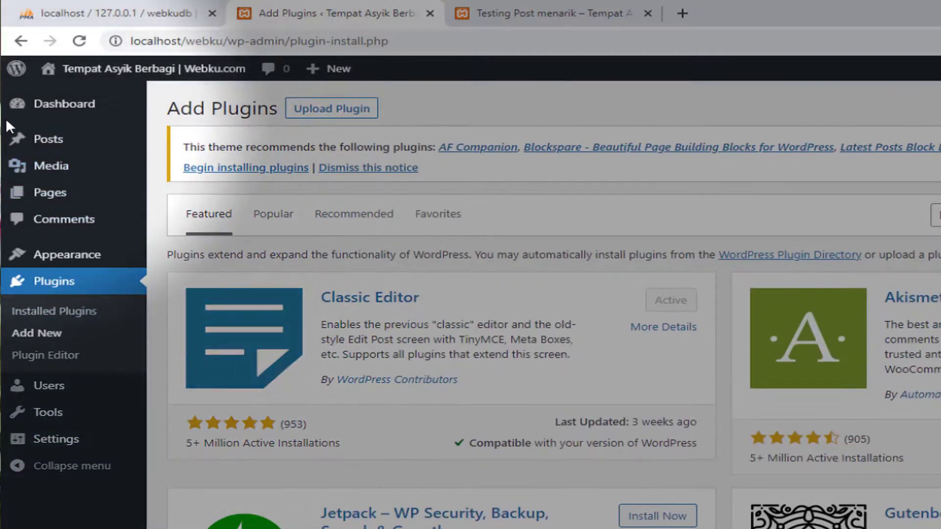
{"action": "mouse_move", "coordinate": [93, 152]}
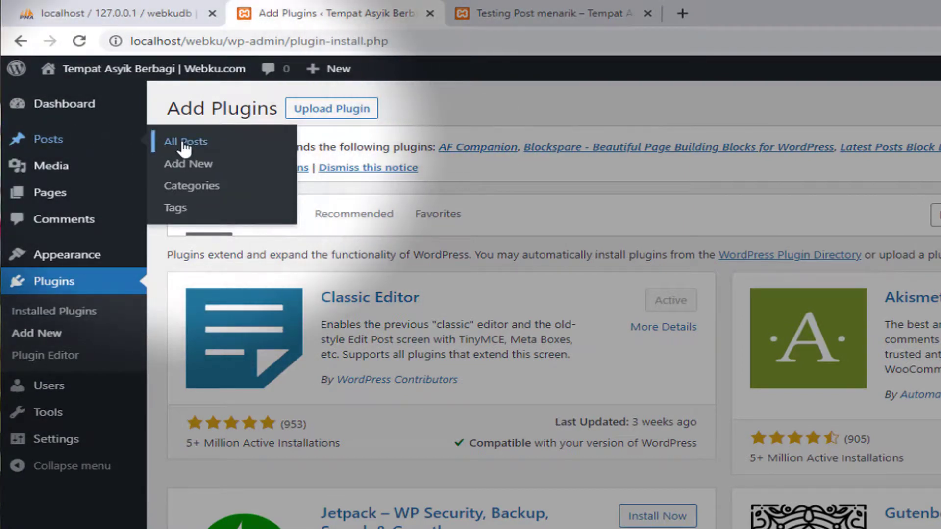
{"action": "left_click", "coordinate": [523, 14]}
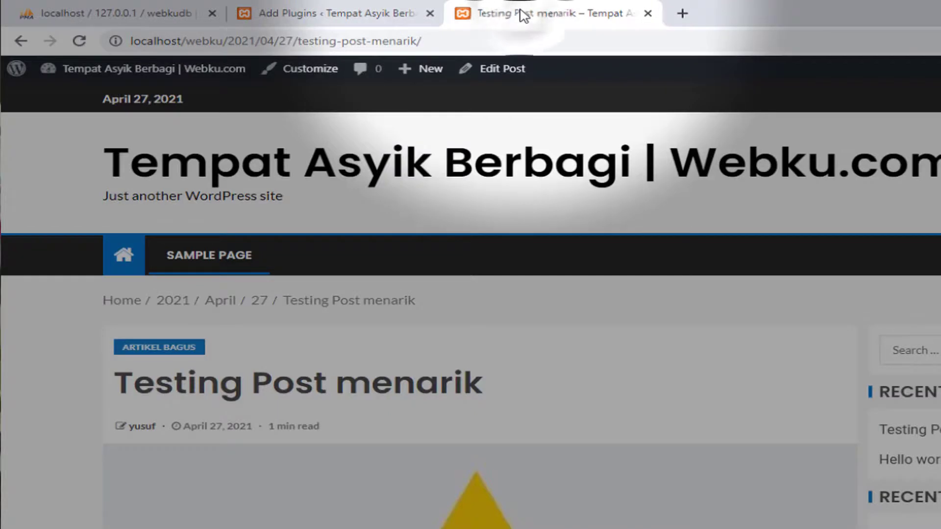